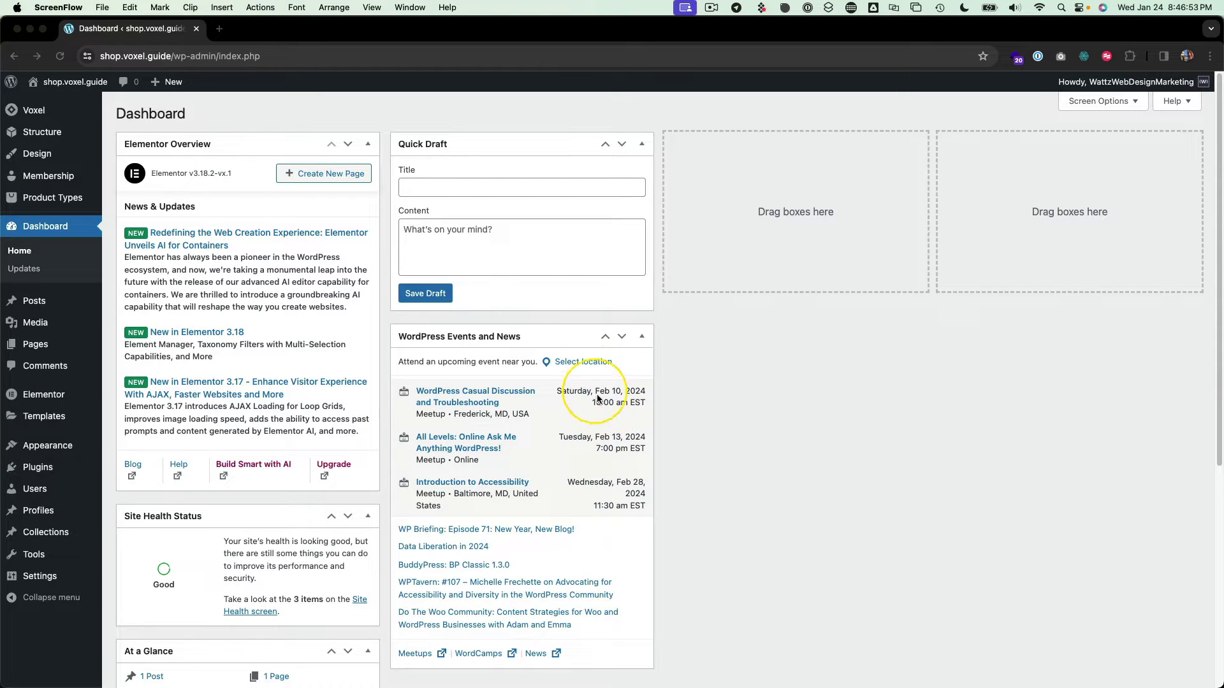
- Add a post type named Business, plural Businesses, with the key business
click(317, 115)
mouse_move(38, 131)
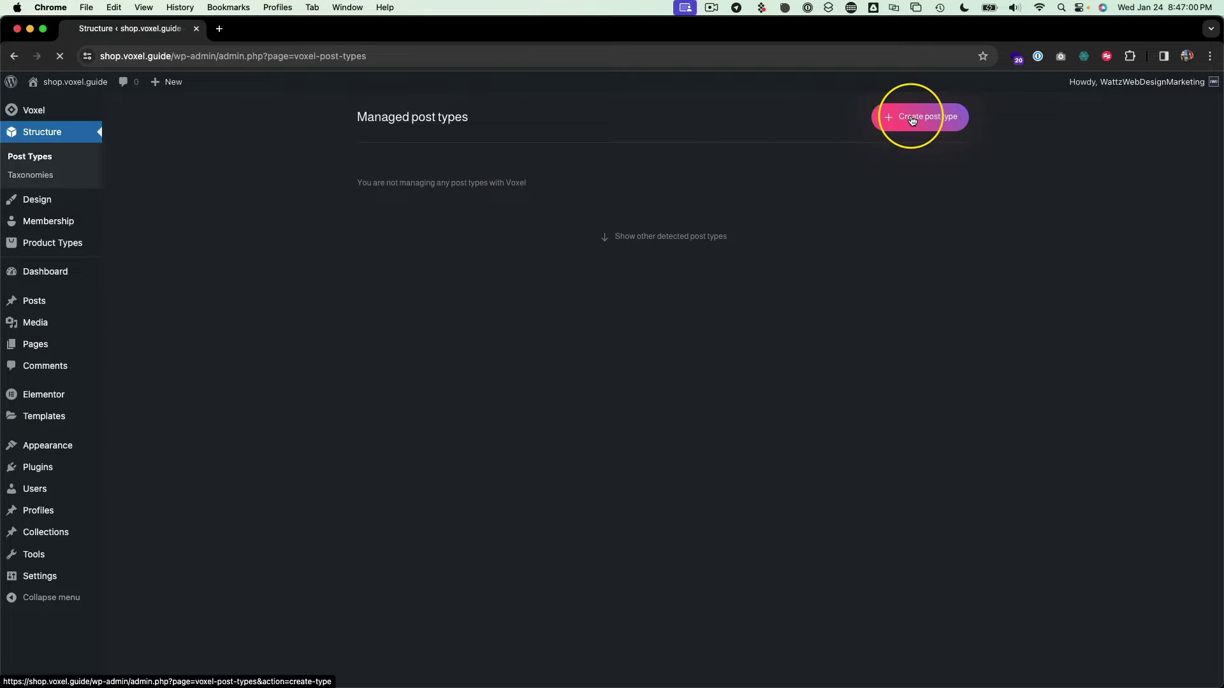
click(913, 119)
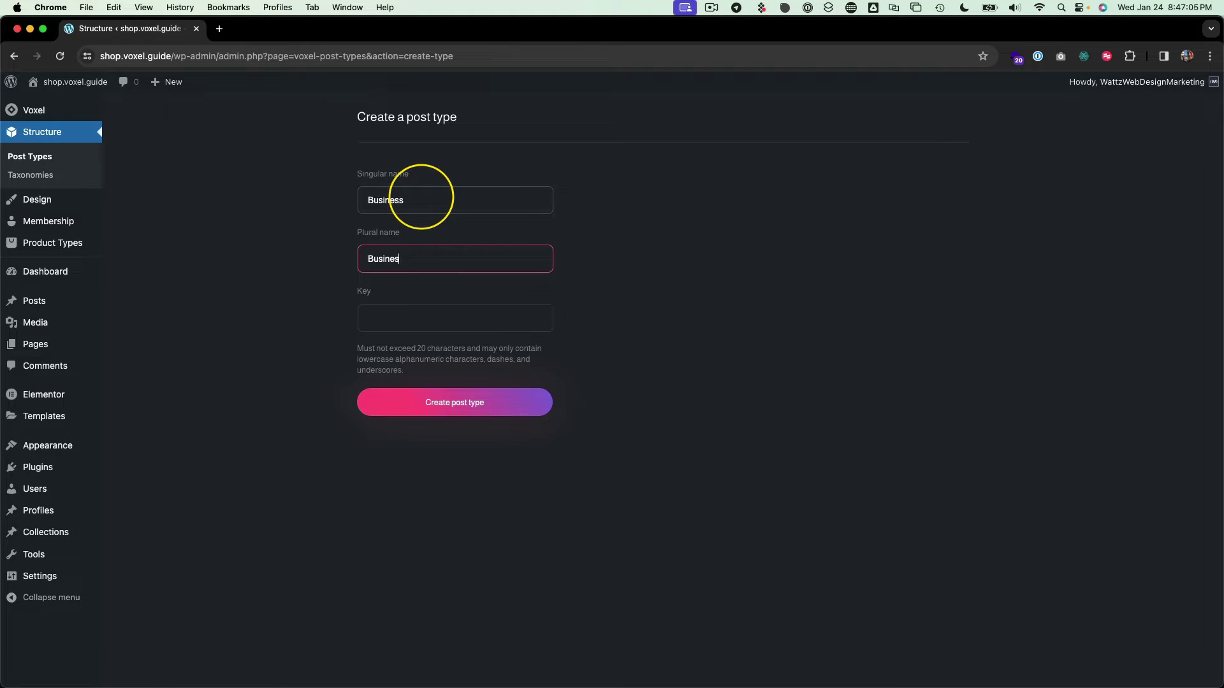
key(Tab)
text(busi)
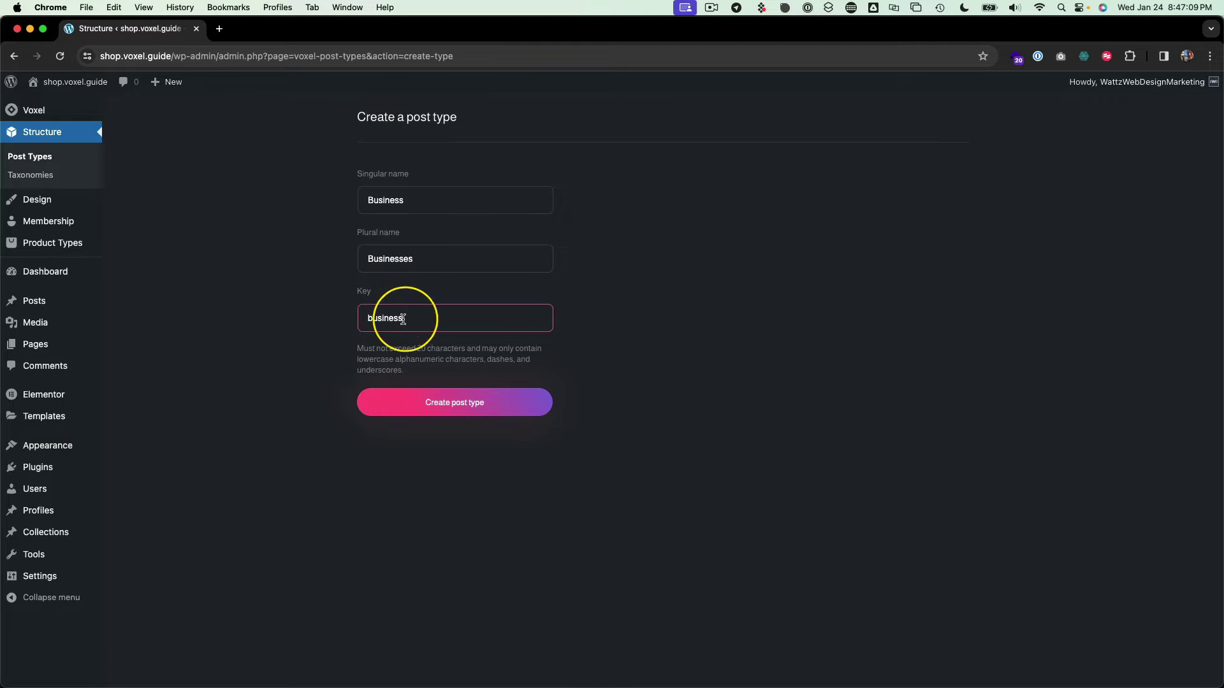
click(319, 406)
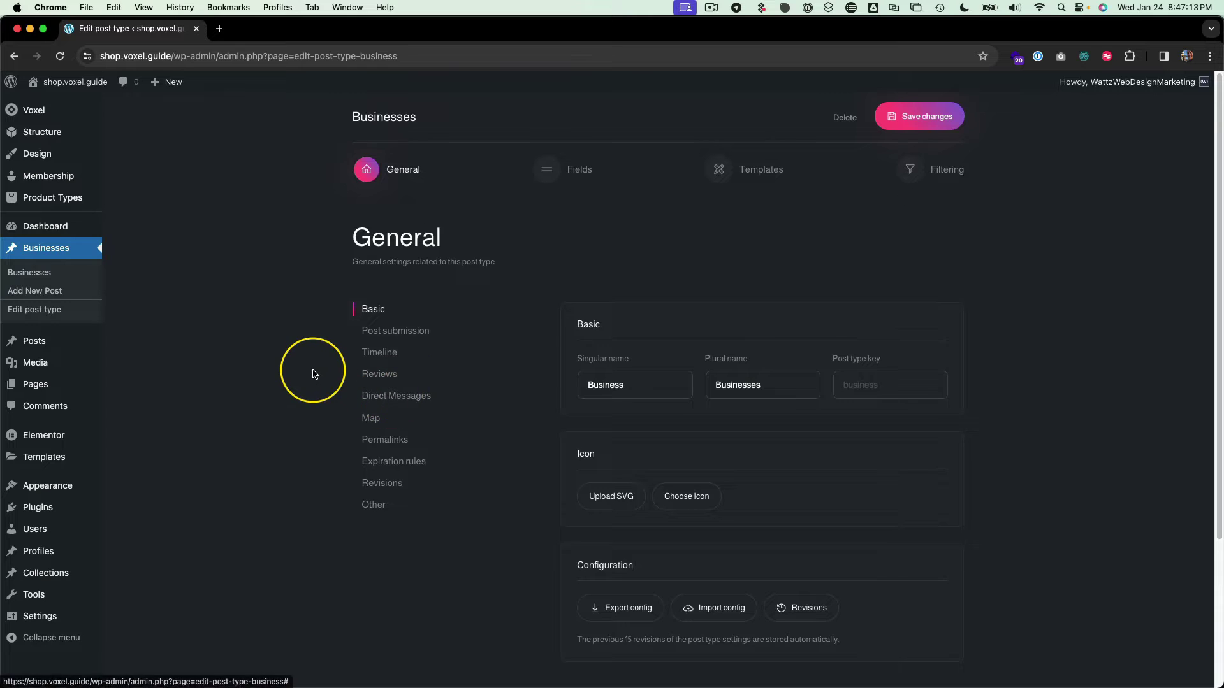
- Upload job.svg from Downloads and use it as the Business post type icon
scroll(313, 374, down, 2)
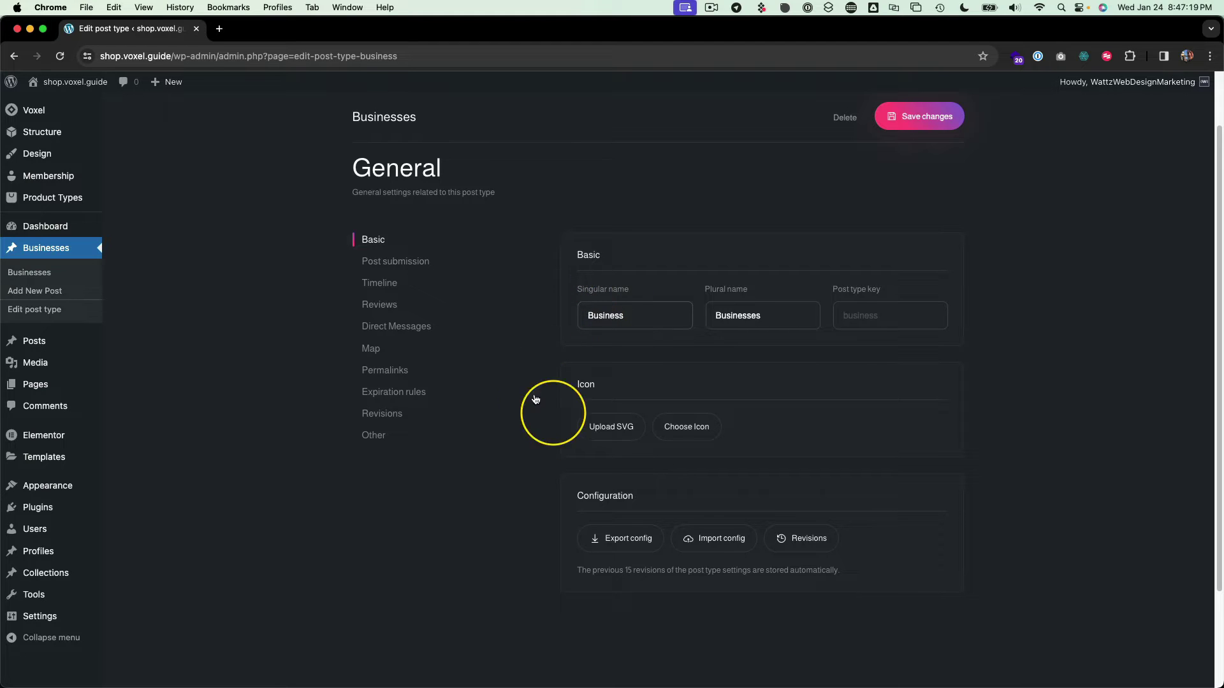
click(617, 432)
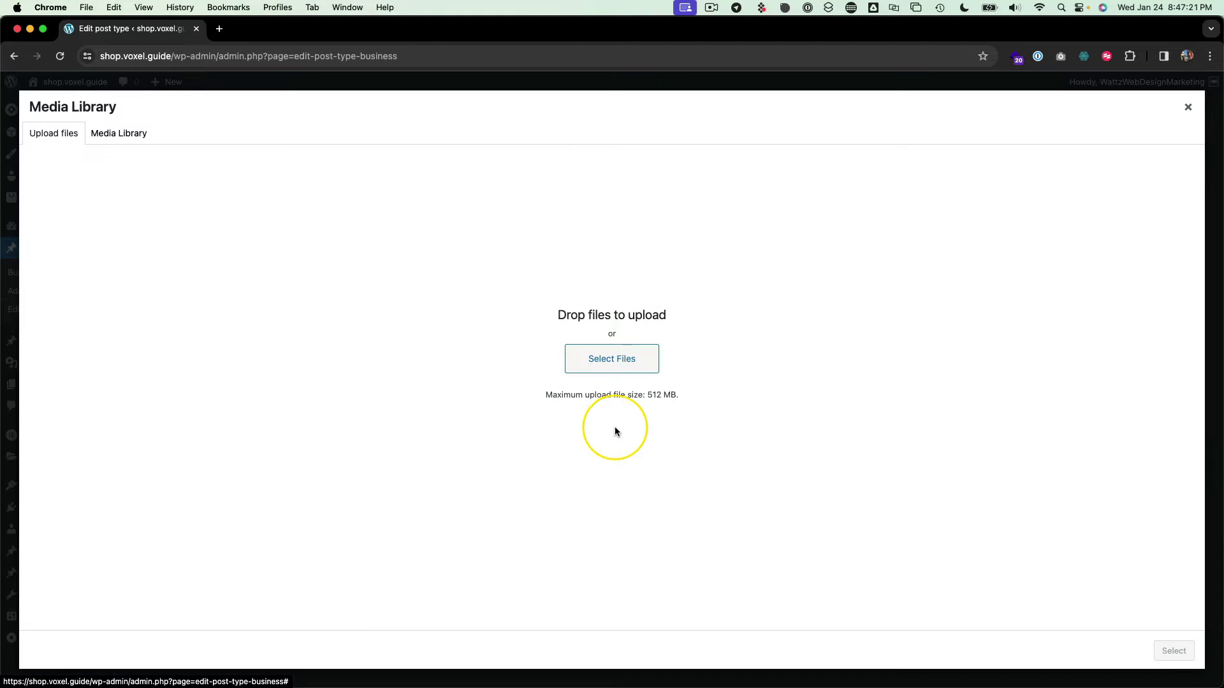
click(1115, 668)
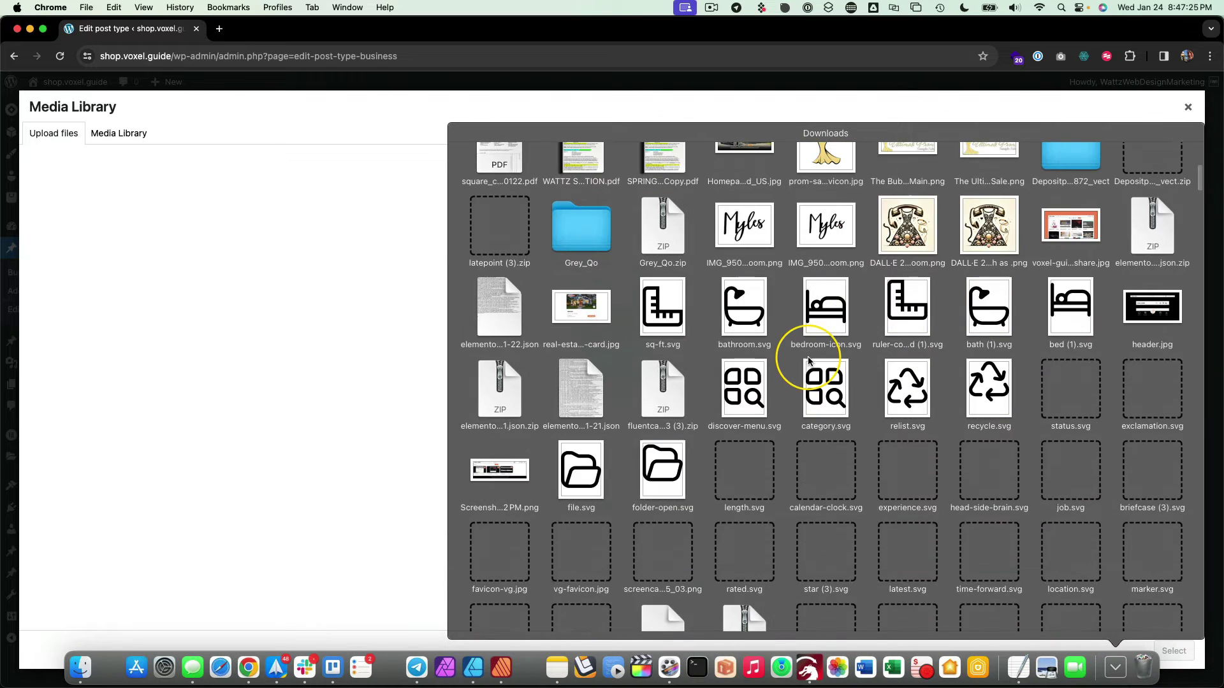
scroll(819, 357, down, 5)
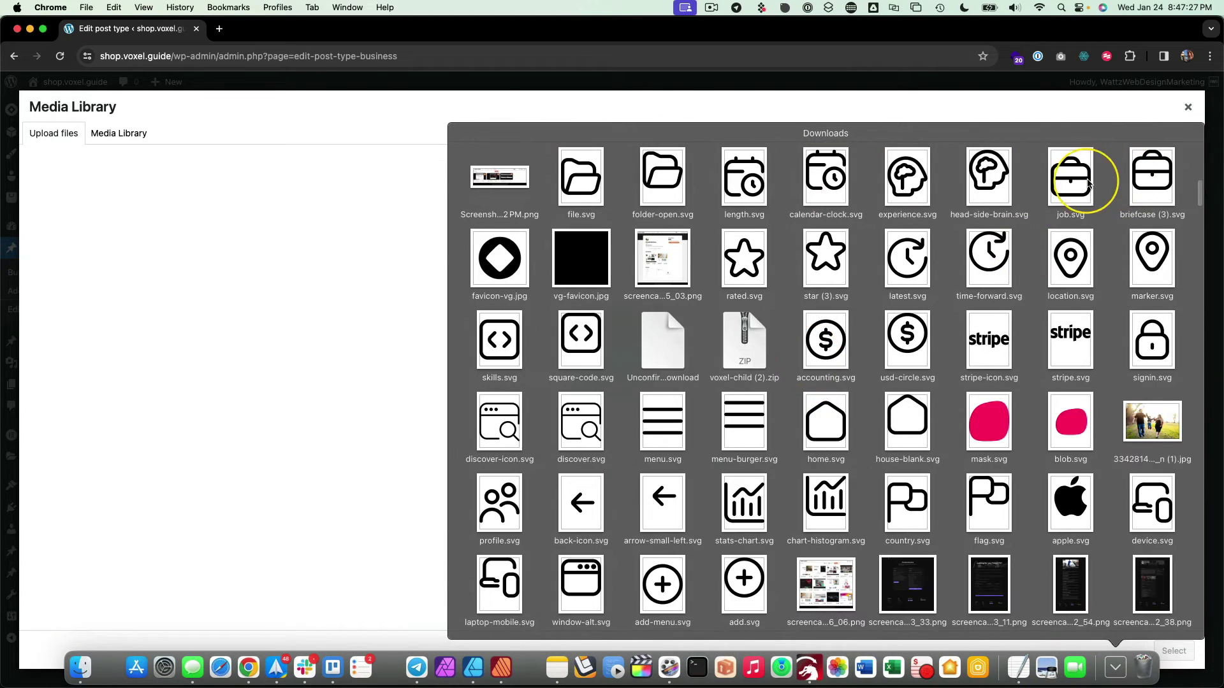
drag(1086, 185, 478, 418)
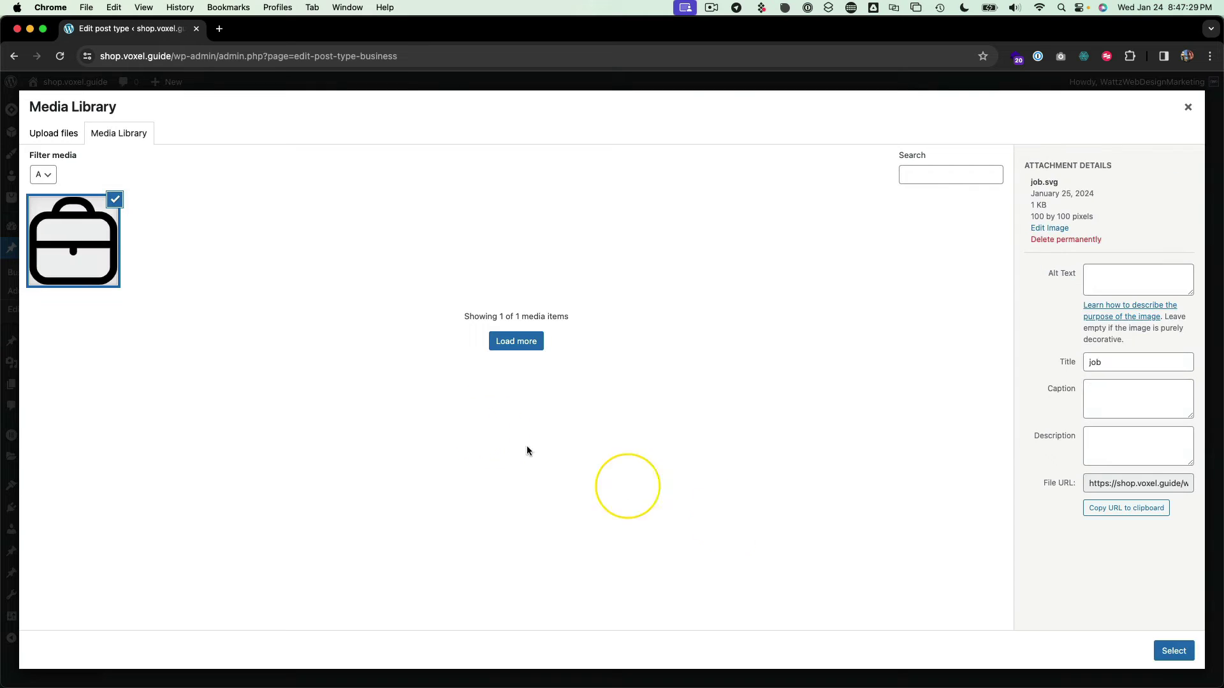
click(1174, 651)
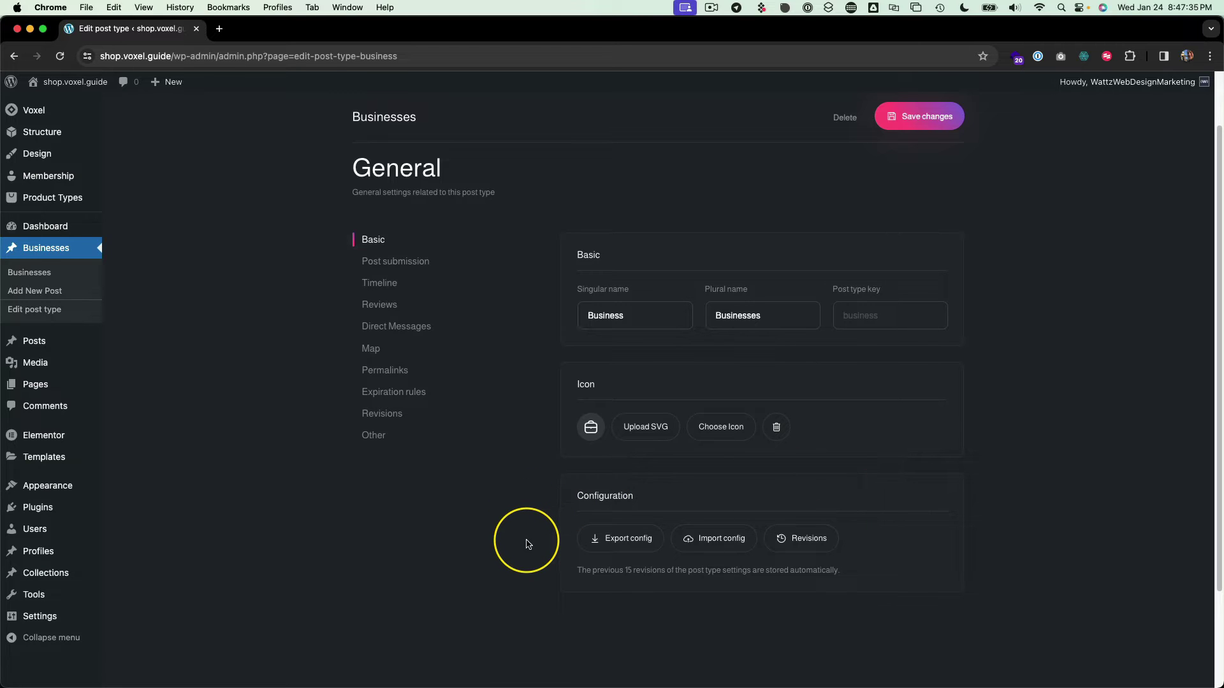
- Send new Business submissions to Pending Review, keep edited posts published, and leave author deletion off
click(395, 262)
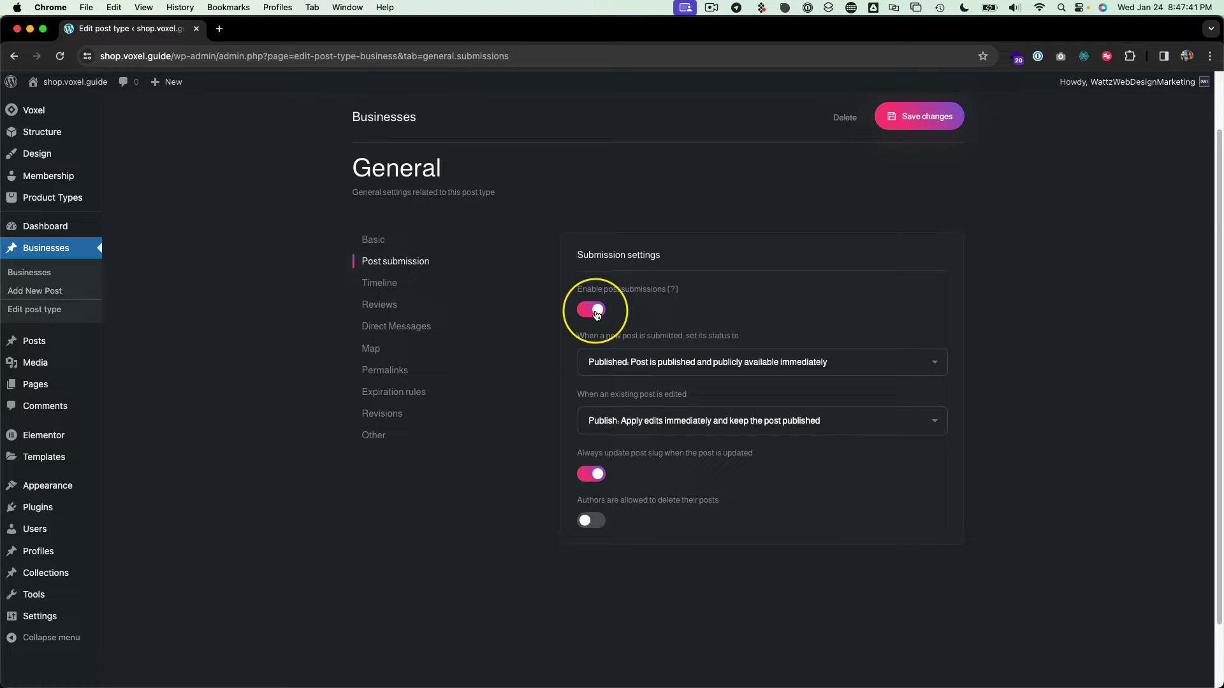
click(581, 378)
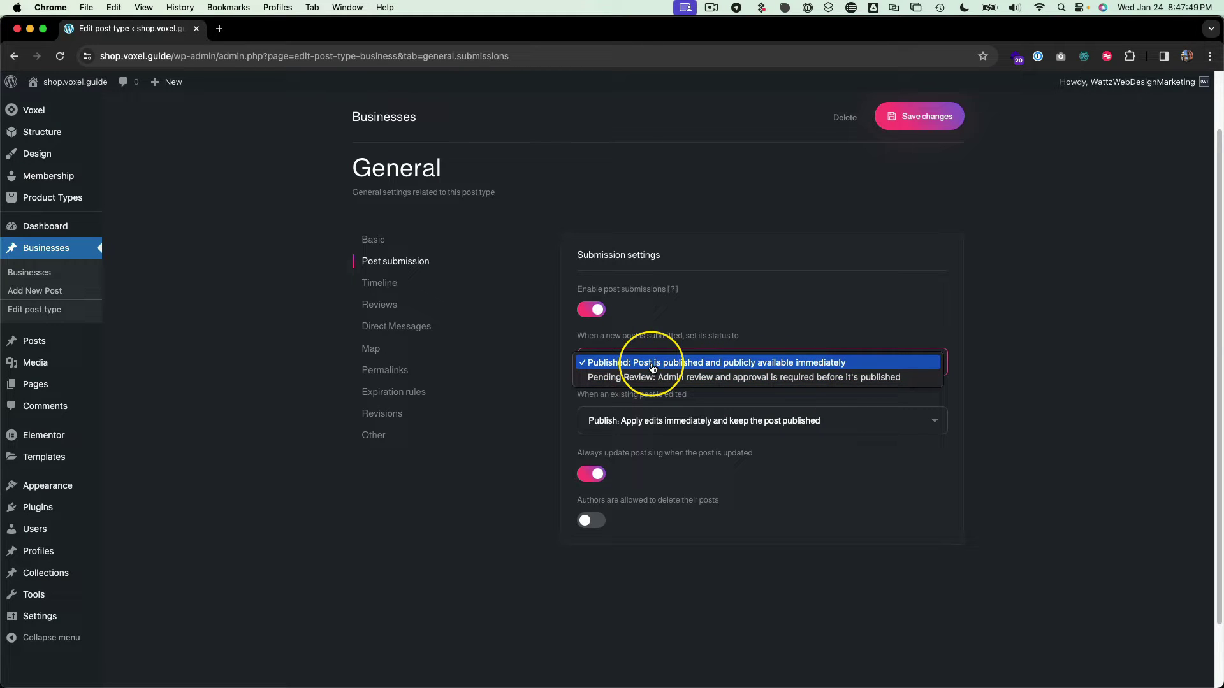
click(704, 377)
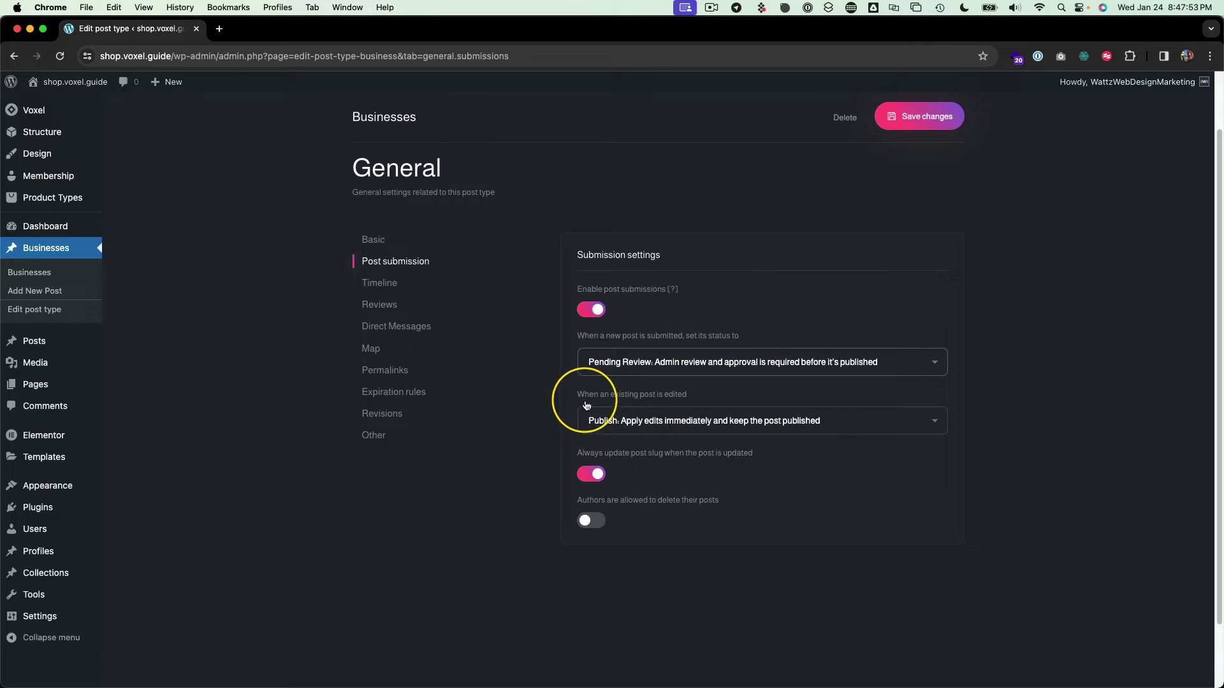
click(639, 425)
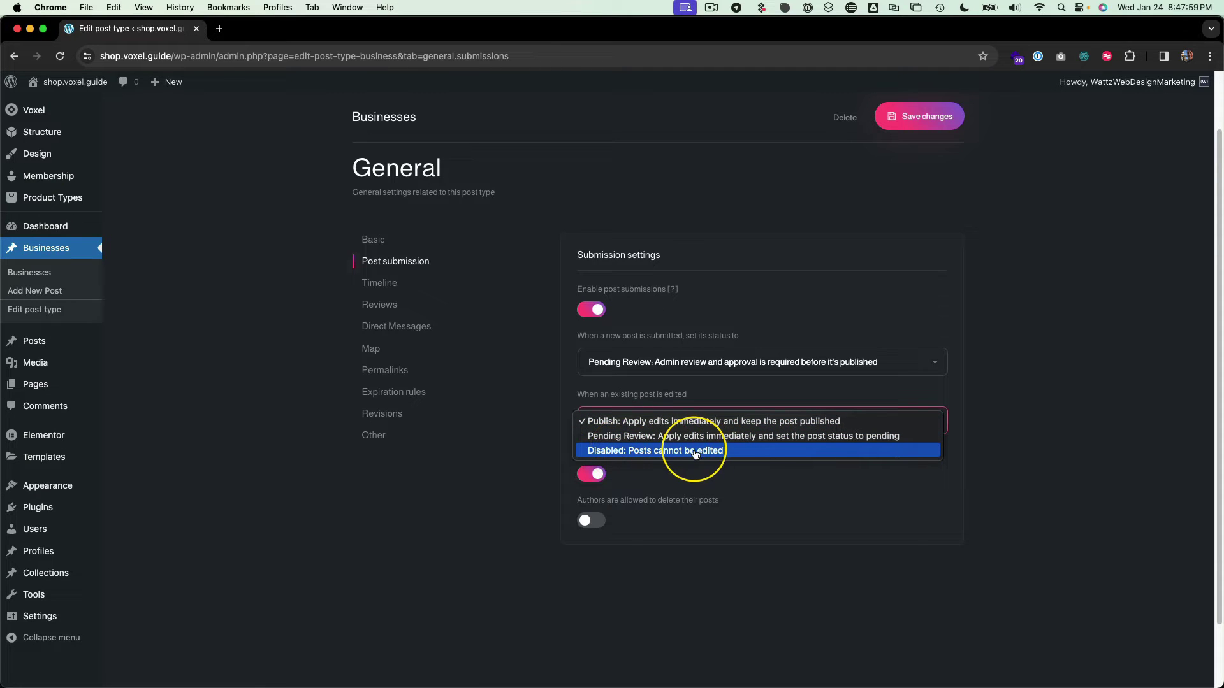
click(686, 424)
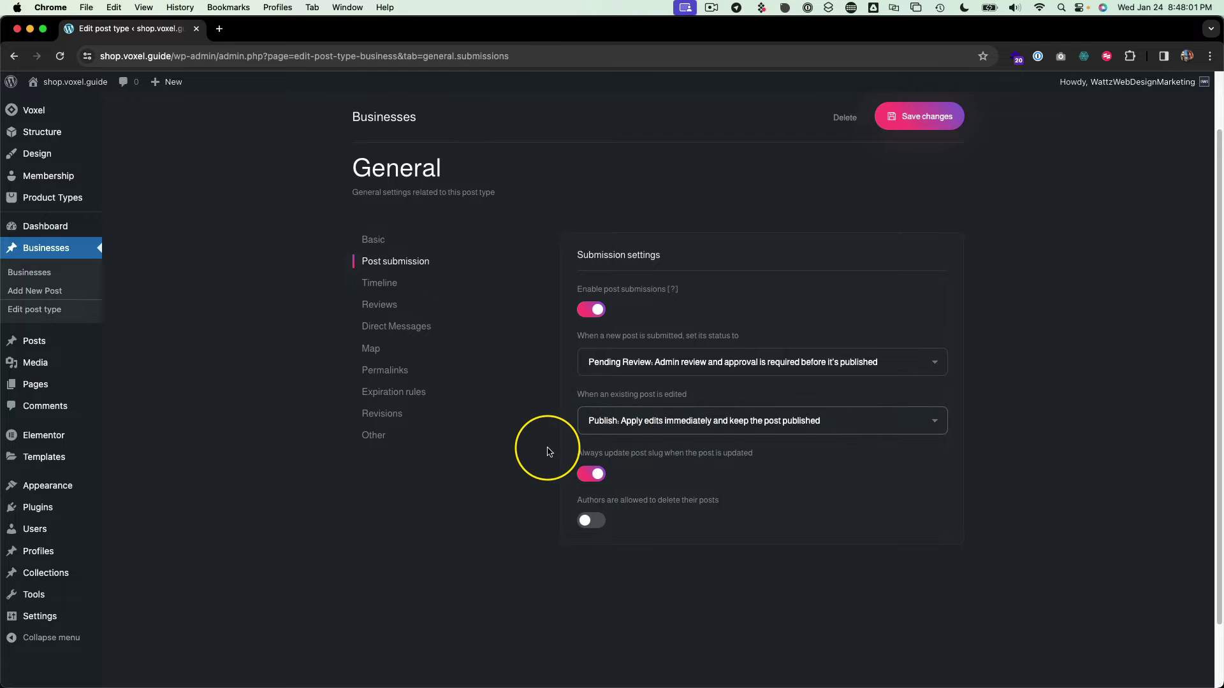
scroll(547, 451, down, 2)
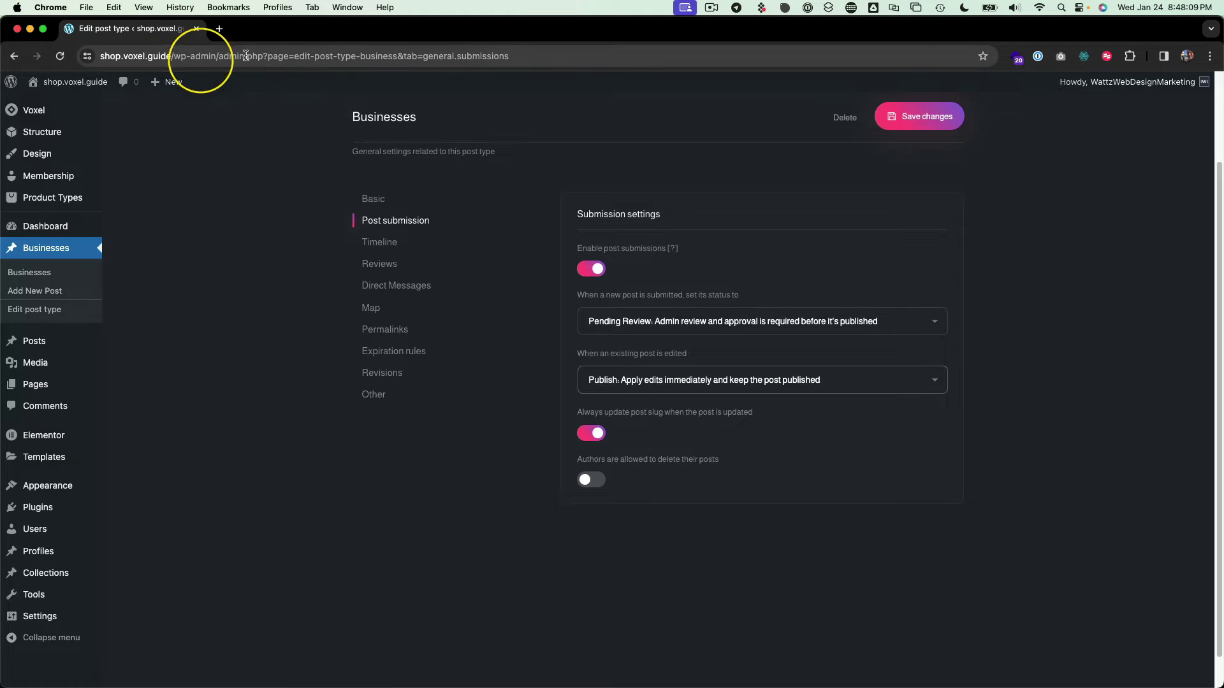
click(592, 481)
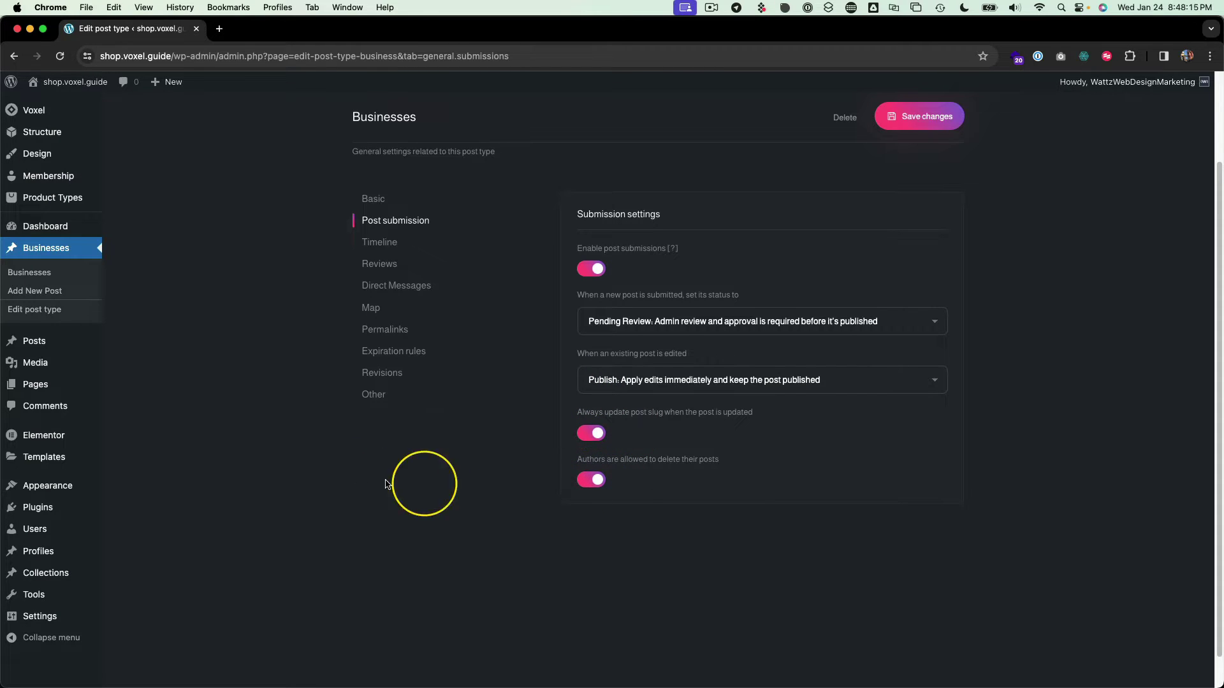
click(592, 486)
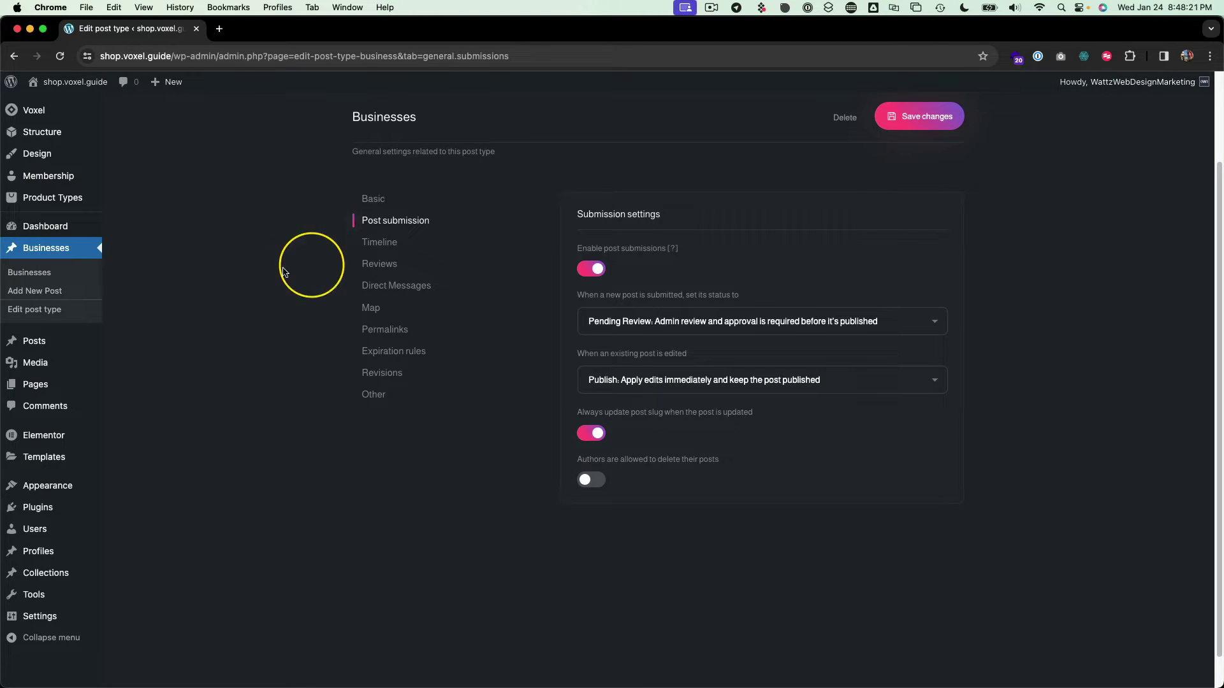
- Switch off the Business post timeline, leaving timeline visibility as Public
click(382, 246)
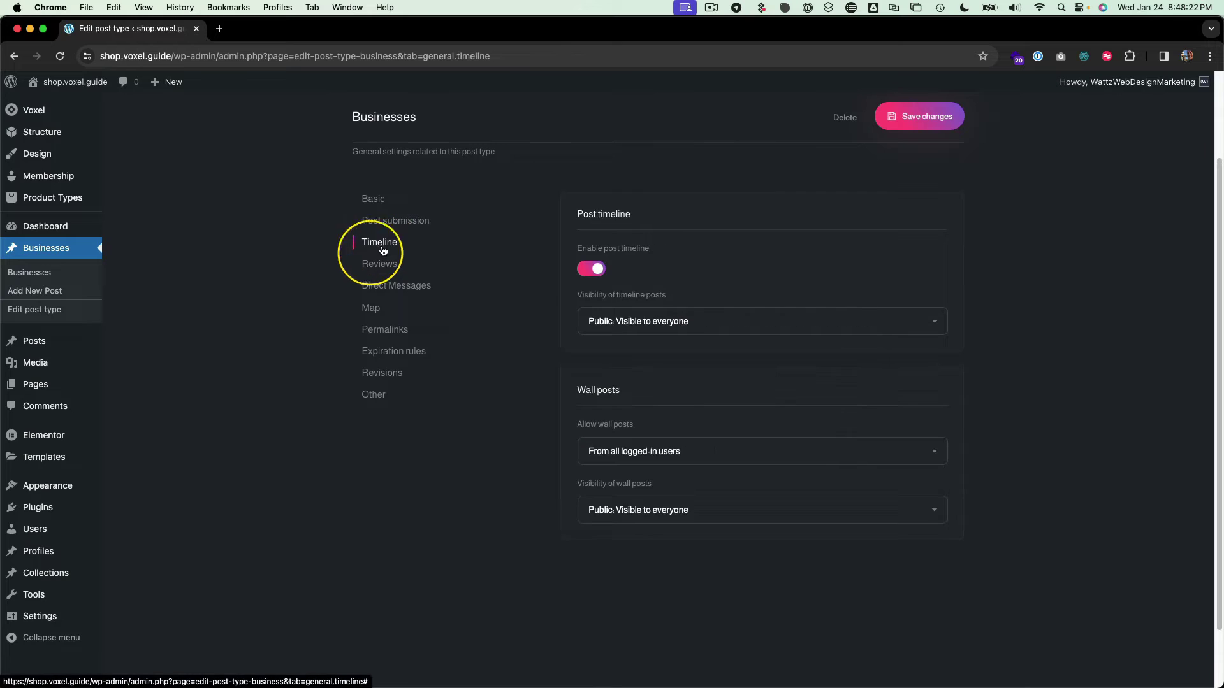
click(590, 269)
click(606, 328)
click(554, 336)
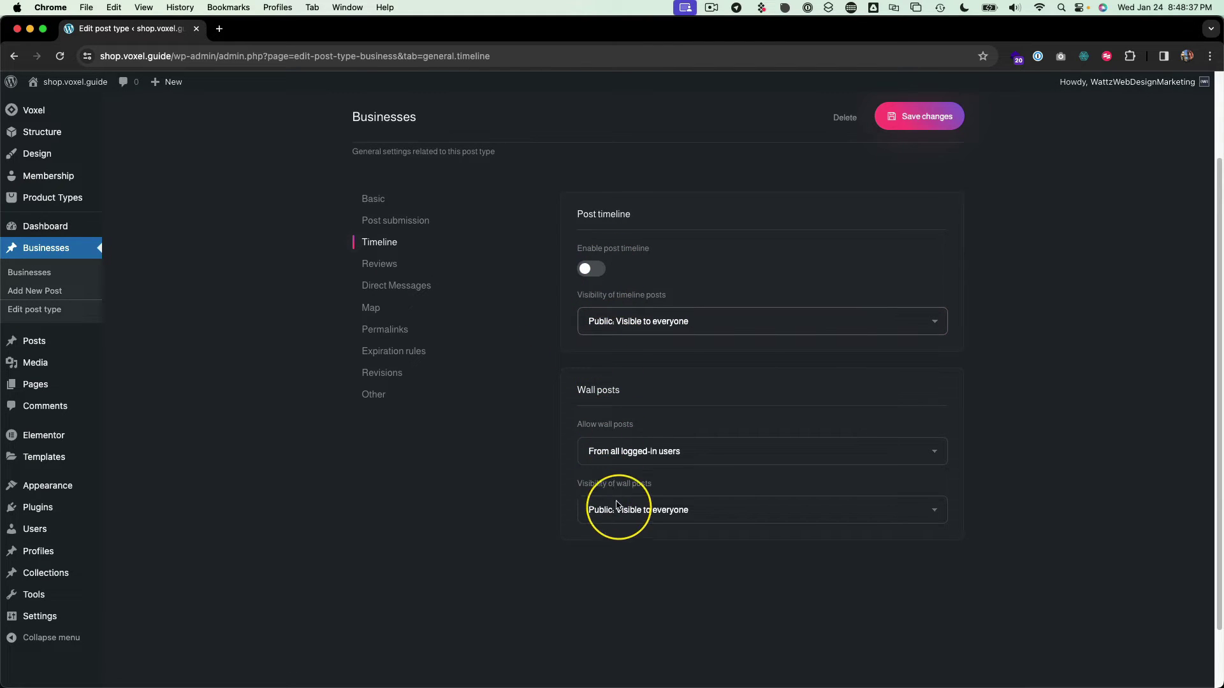
- In Reviews, keep reviews open to logged-in users and visible to everyone
click(375, 267)
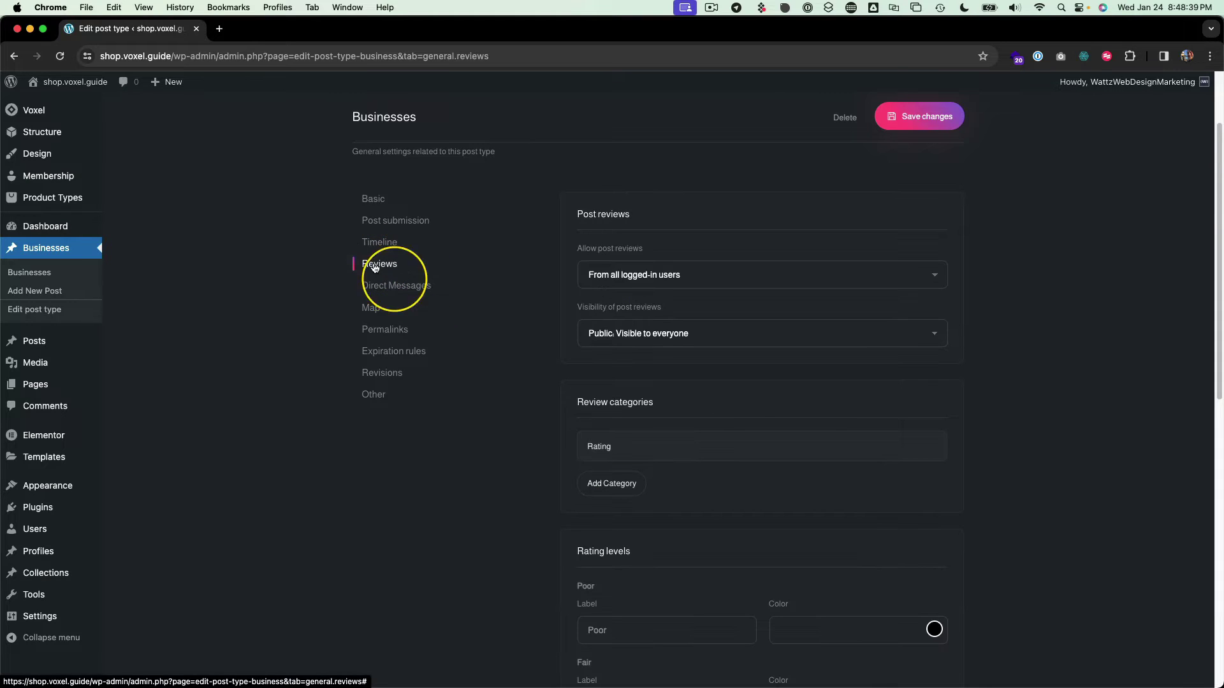
click(627, 276)
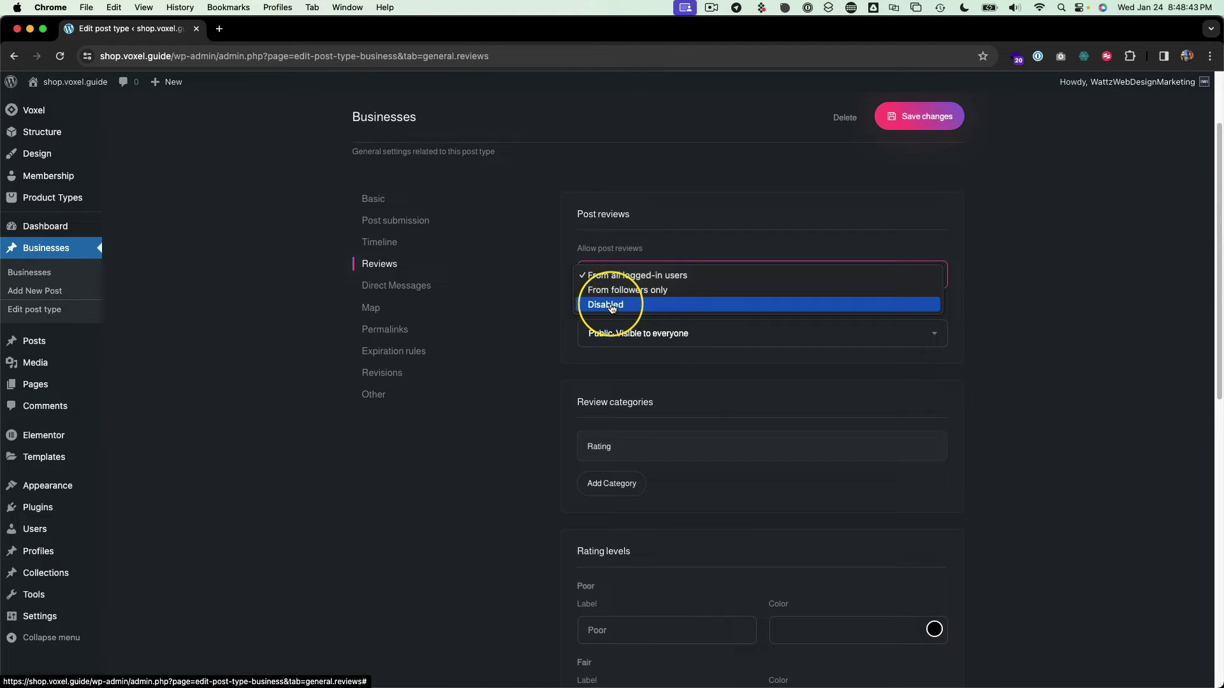
click(567, 326)
click(648, 338)
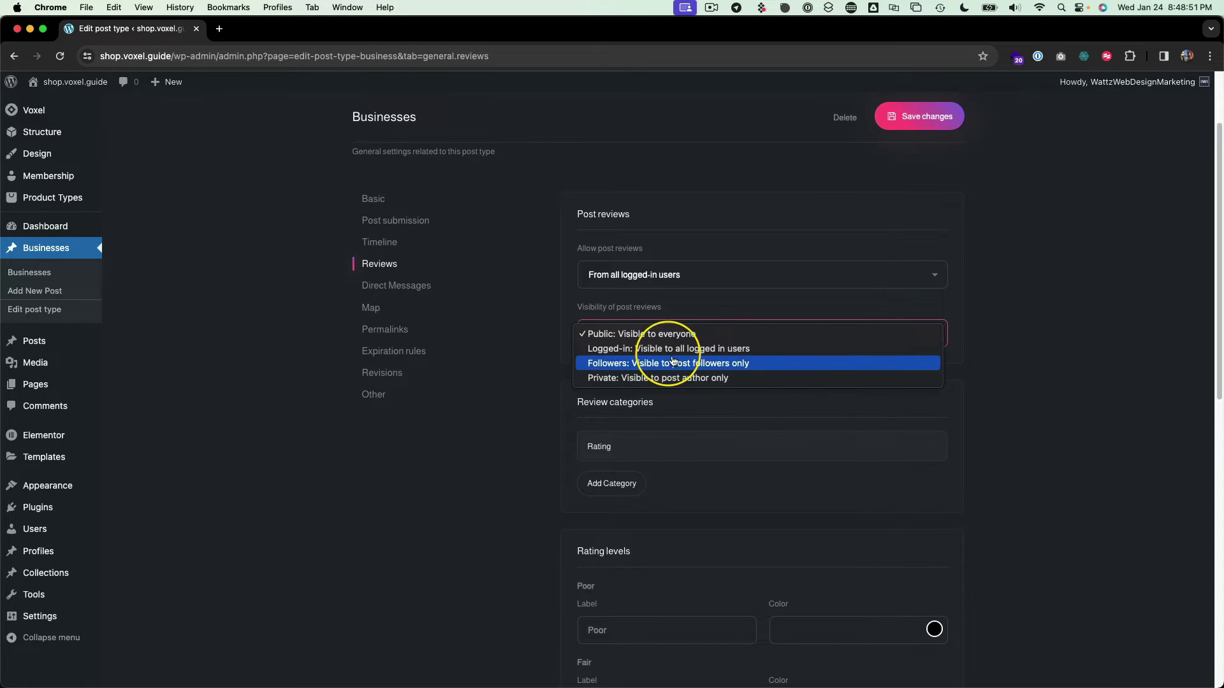
click(657, 335)
scroll(546, 366, down, 3)
scroll(538, 366, down, 2)
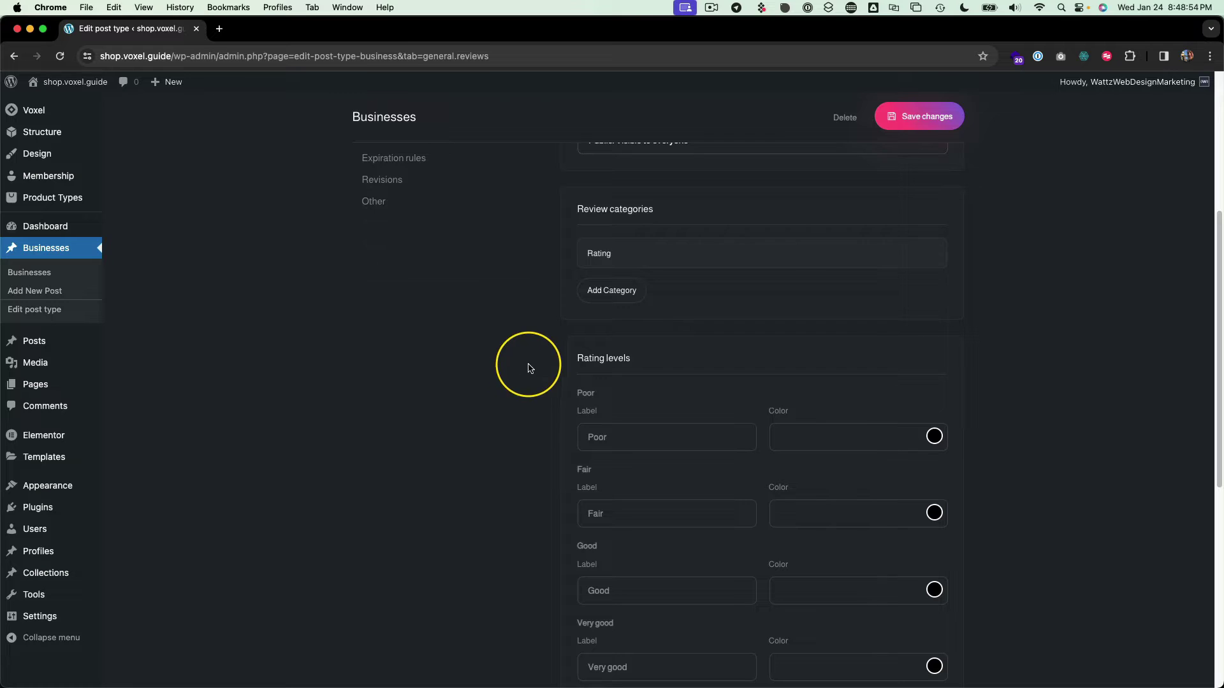
click(657, 260)
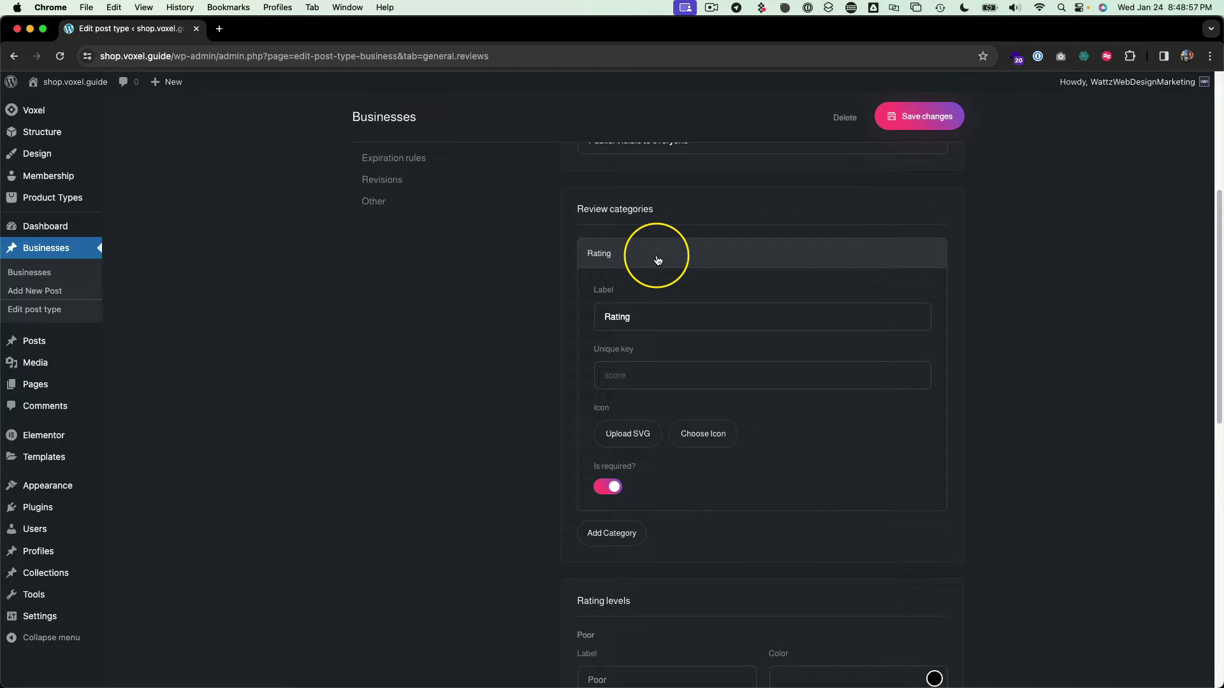
click(657, 260)
scroll(681, 293, down, 2)
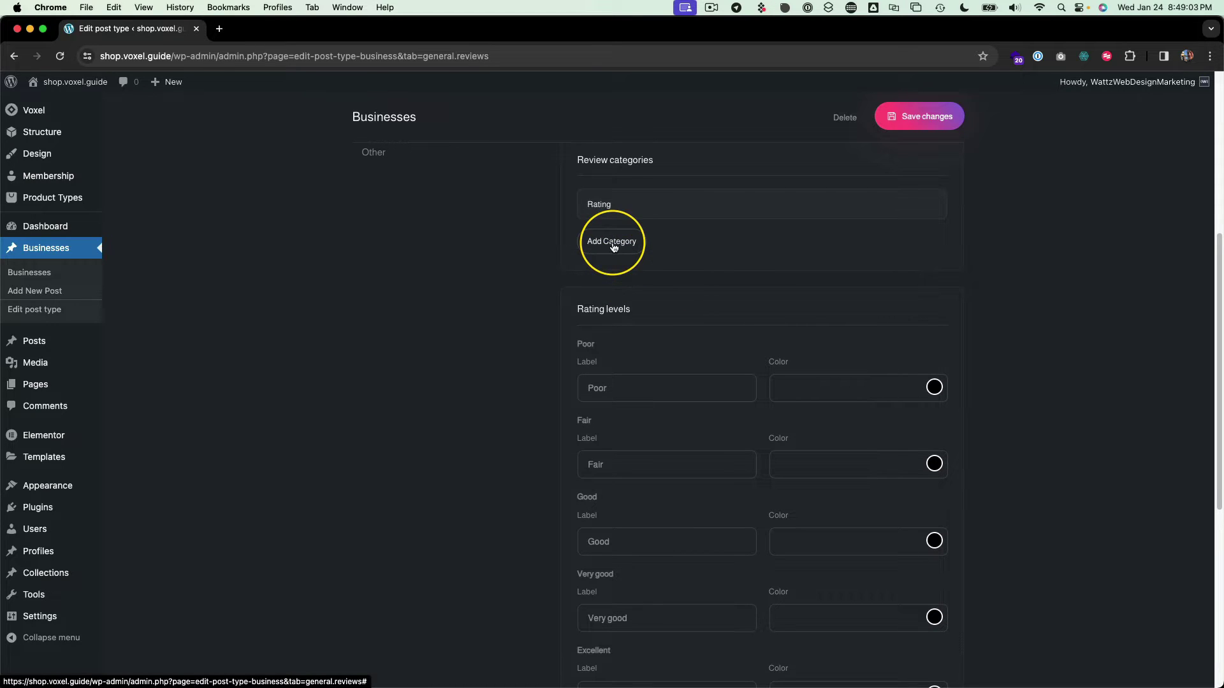
- Add a required review category labelled Responsiveness
click(612, 240)
click(628, 249)
click(647, 297)
key(super+a)
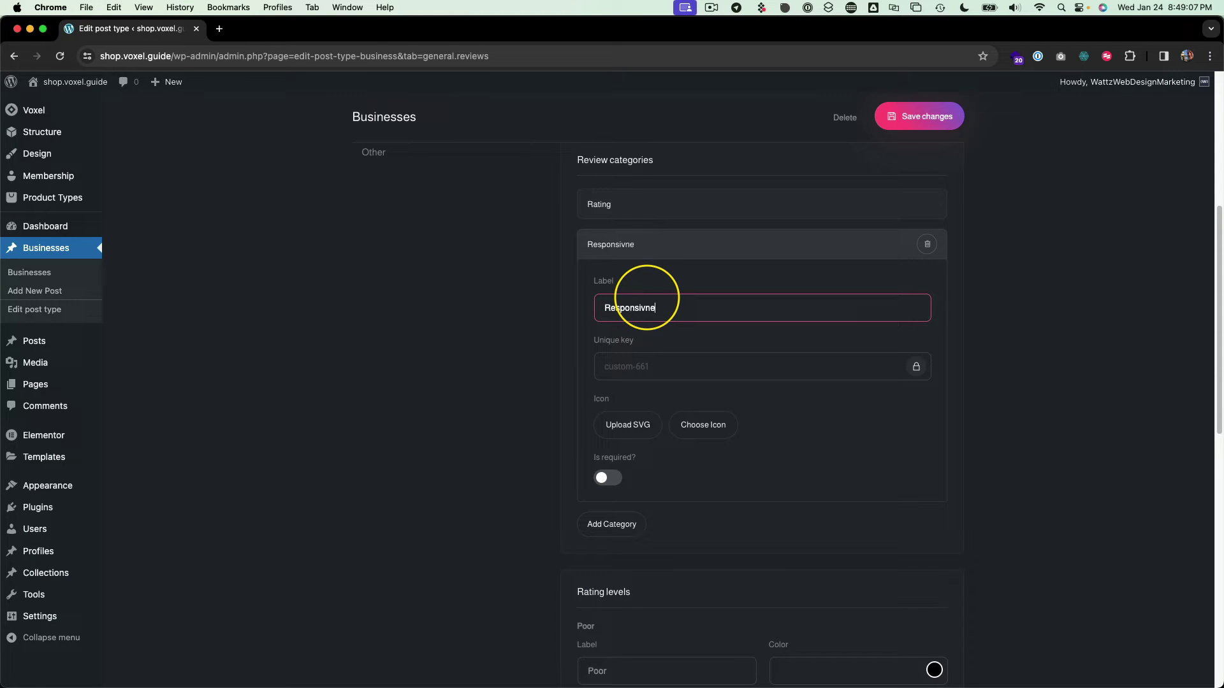
key(Tab)
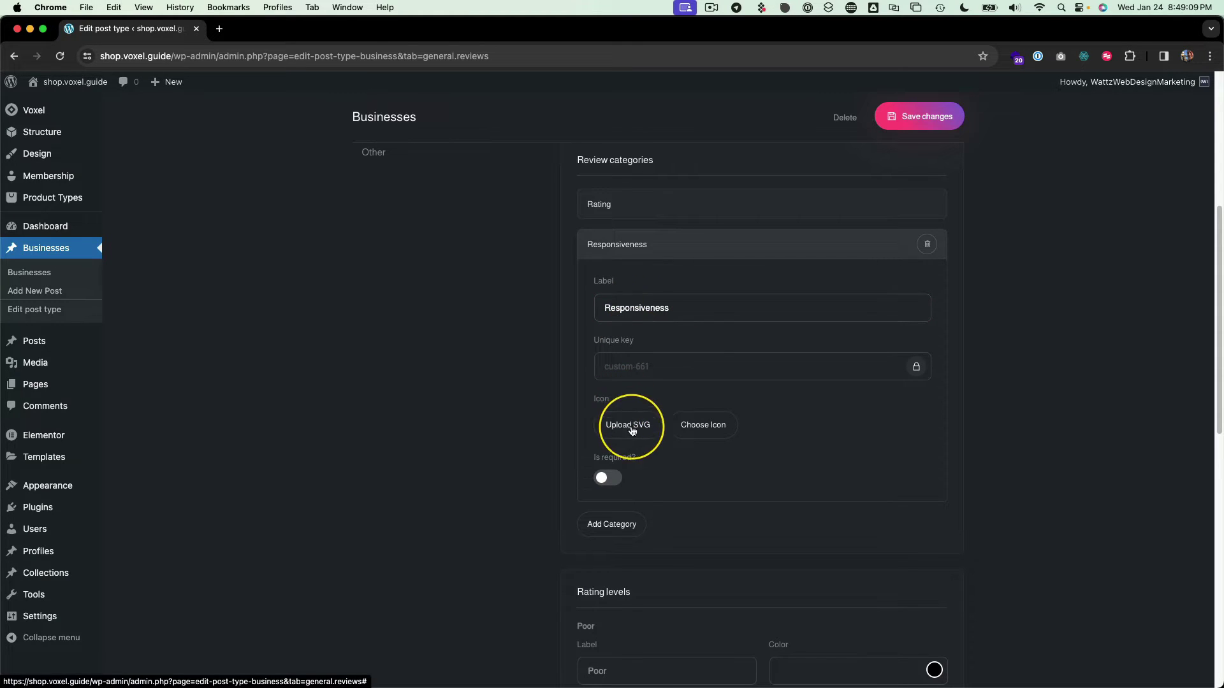
click(611, 479)
click(661, 244)
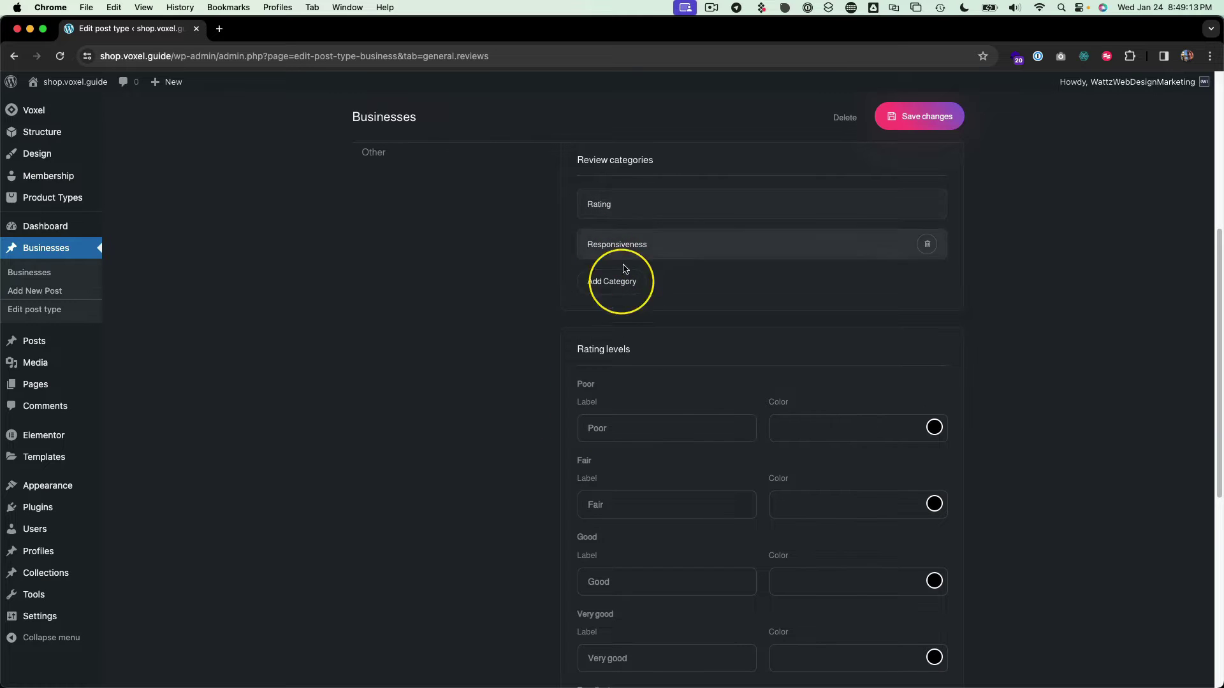
- Colour the Poor rating level red (#ff0000)
scroll(617, 404, down, 5)
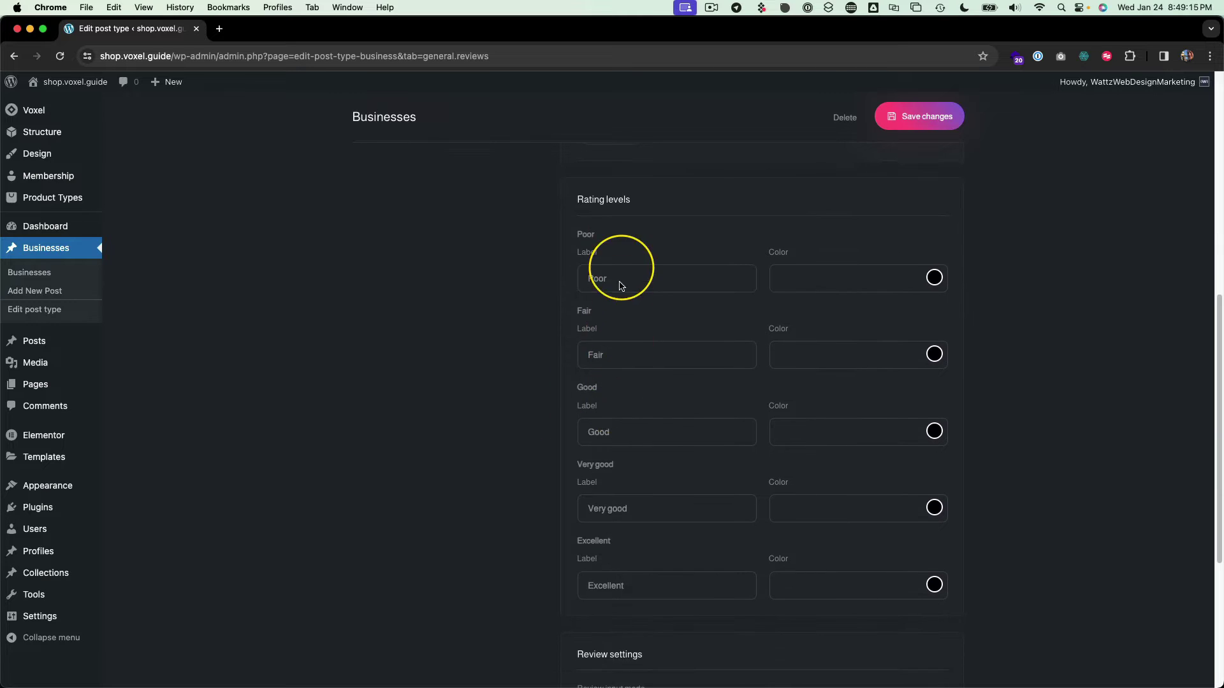
click(666, 363)
click(648, 436)
click(623, 510)
click(934, 277)
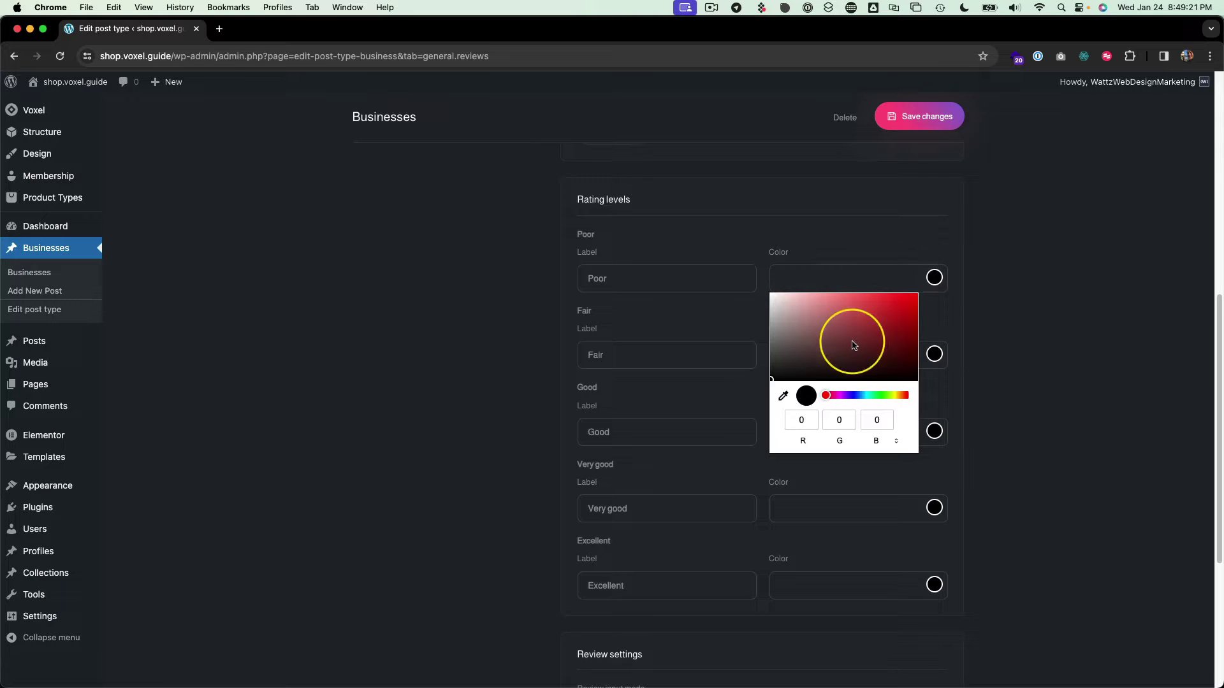
drag(895, 326, 920, 302)
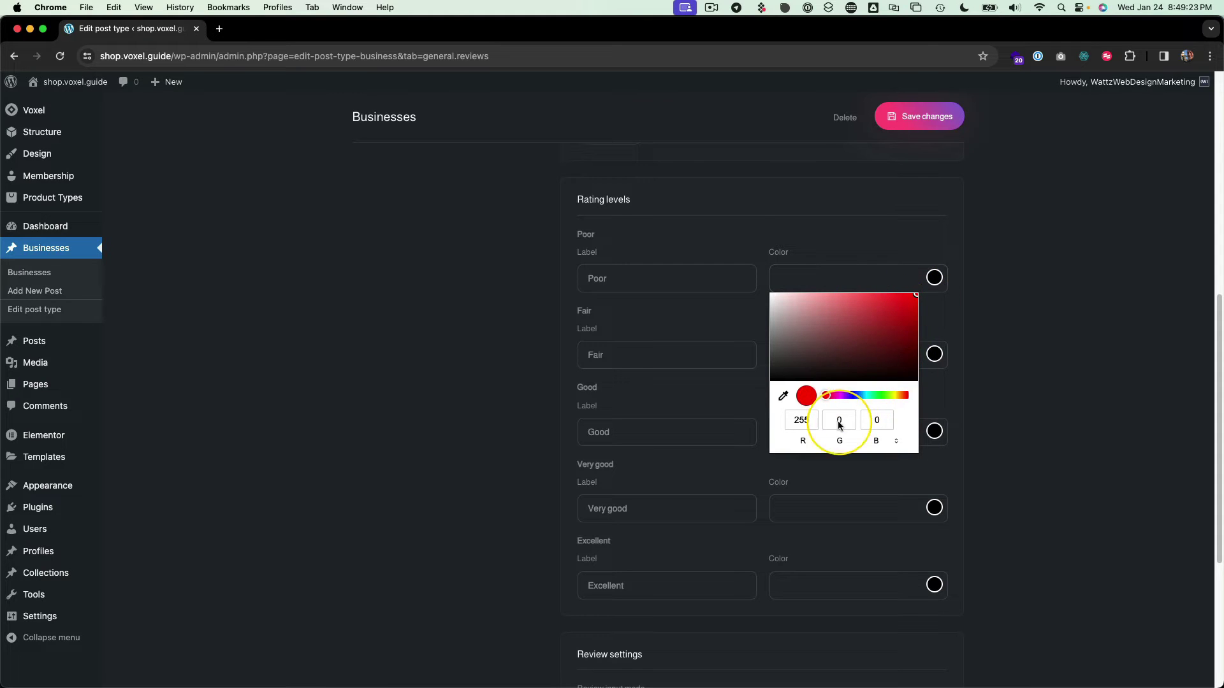
click(973, 422)
- Colour Excellent green (#1adb00) and Very good gold (#c7b01a)
click(934, 582)
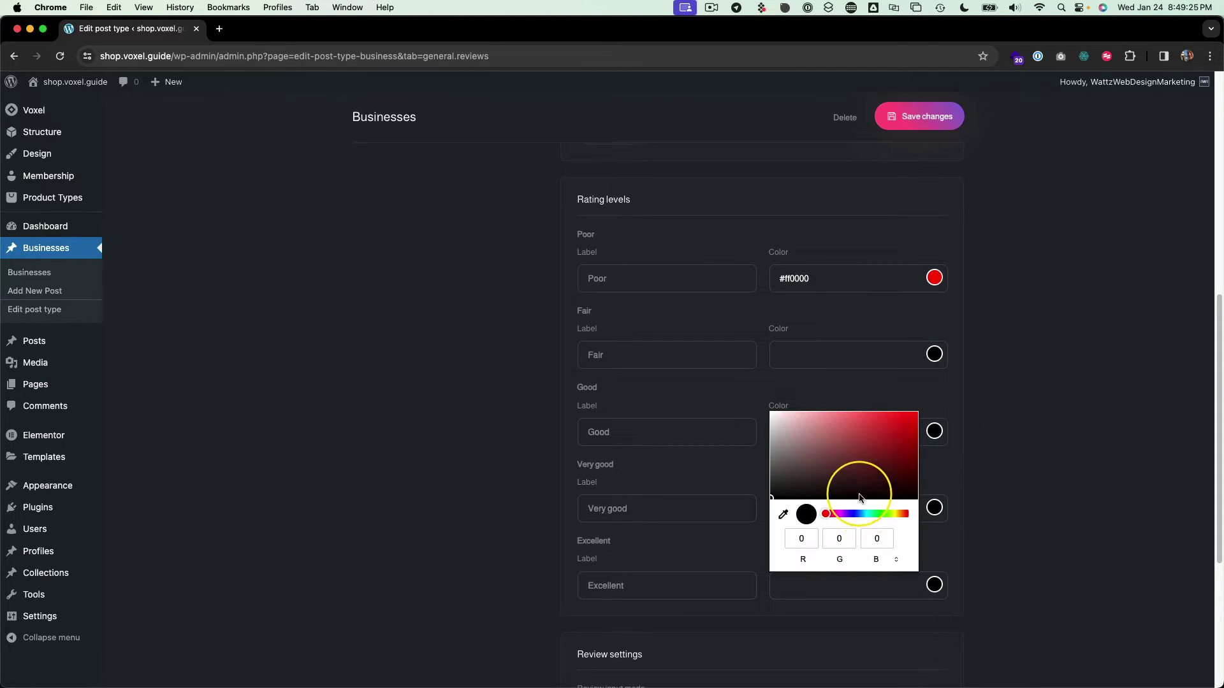
drag(857, 513, 882, 513)
drag(895, 440, 916, 425)
click(1013, 472)
click(933, 508)
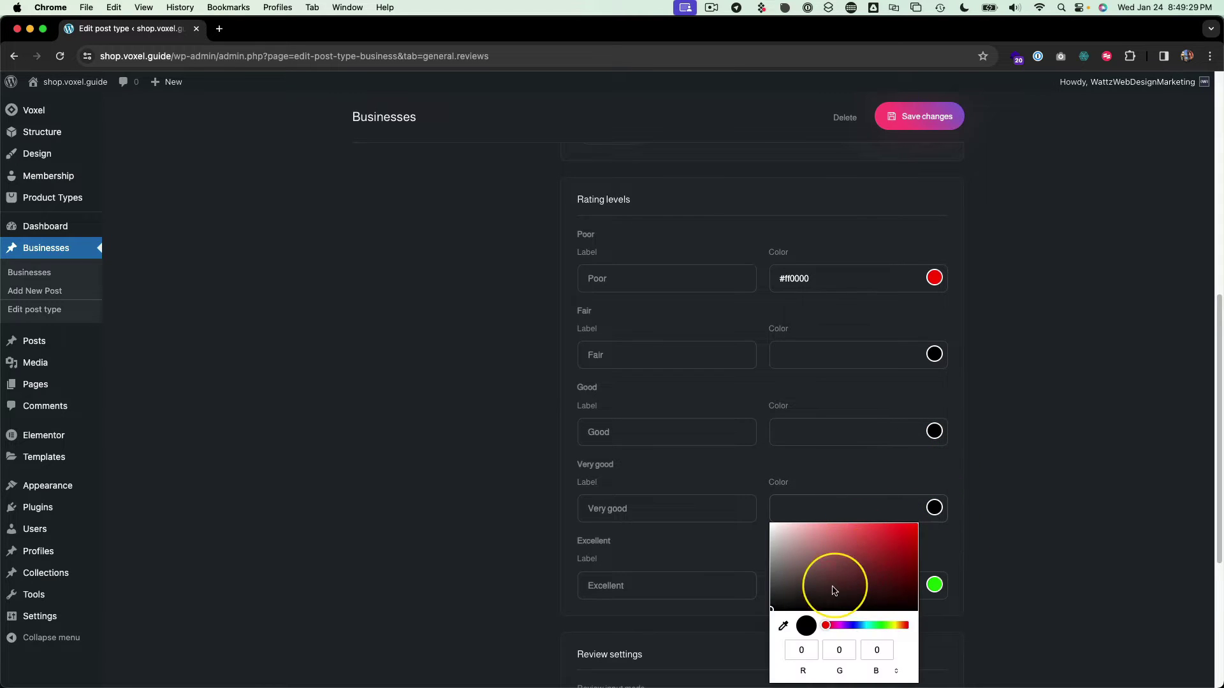
drag(874, 625, 896, 625)
click(893, 549)
mouse_move(893, 550)
mouse_down()
mouse_move(896, 565)
mouse_move(900, 539)
mouse_up()
click(992, 457)
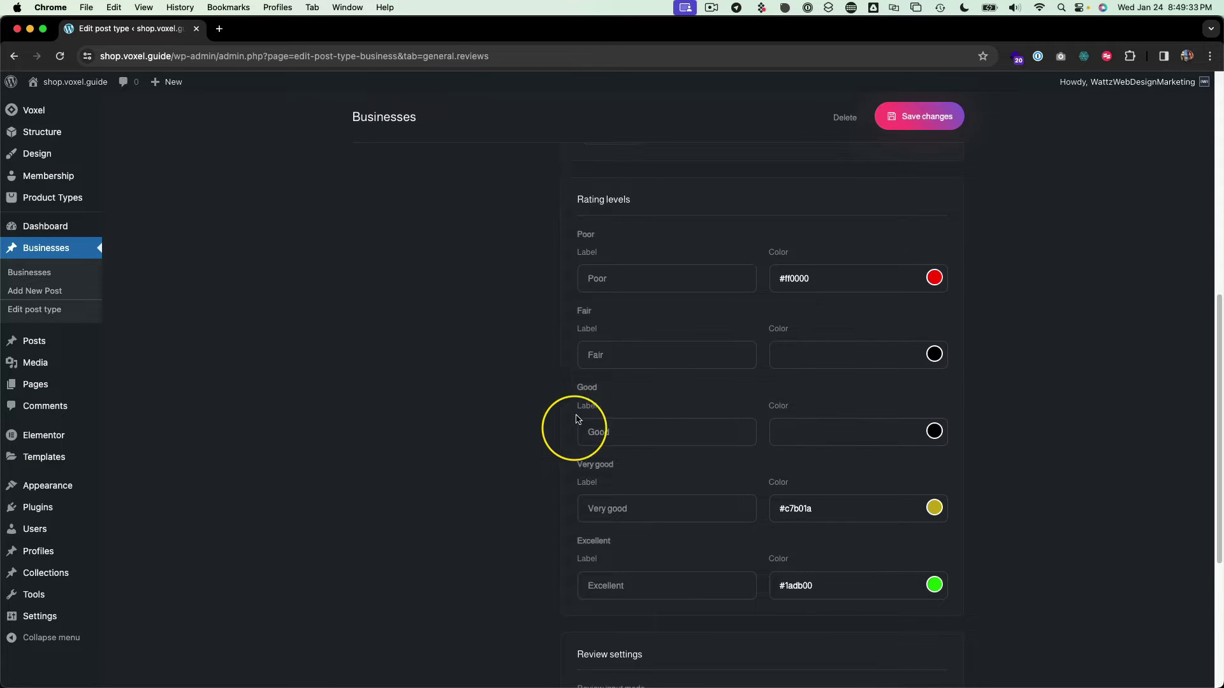
- Try the Stars review input mode, then revert to Numeric
scroll(574, 433, down, 5)
click(606, 445)
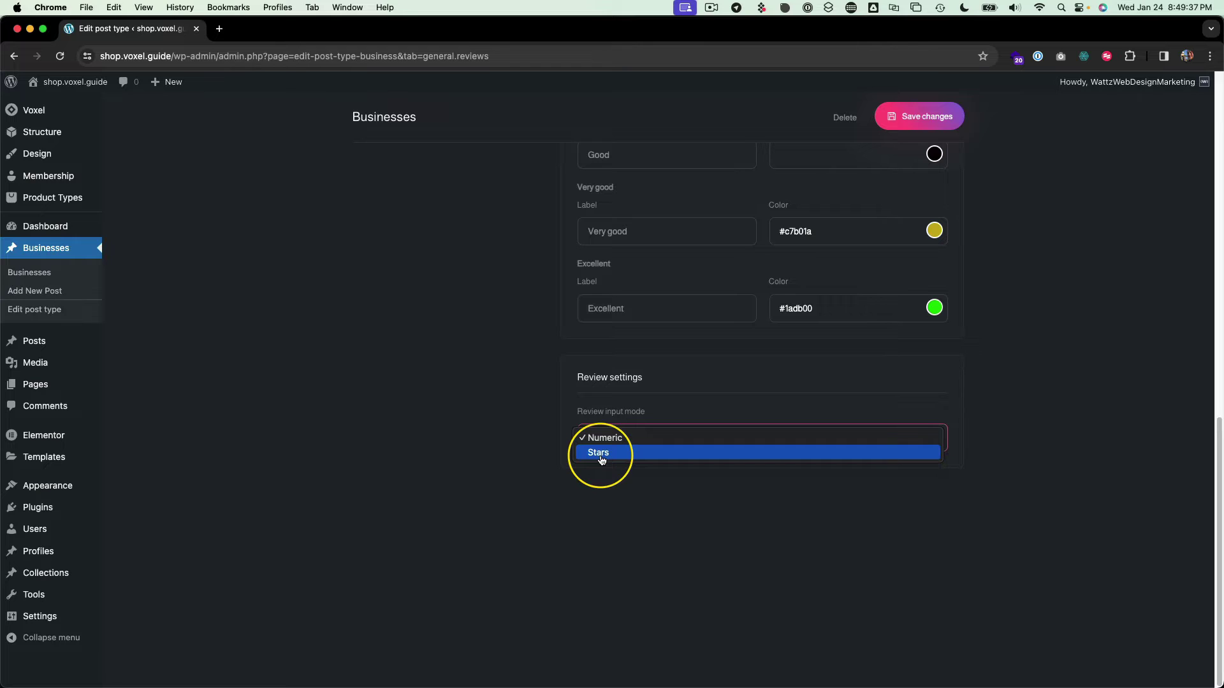
click(601, 452)
click(606, 440)
click(610, 425)
scroll(546, 428, up, 10)
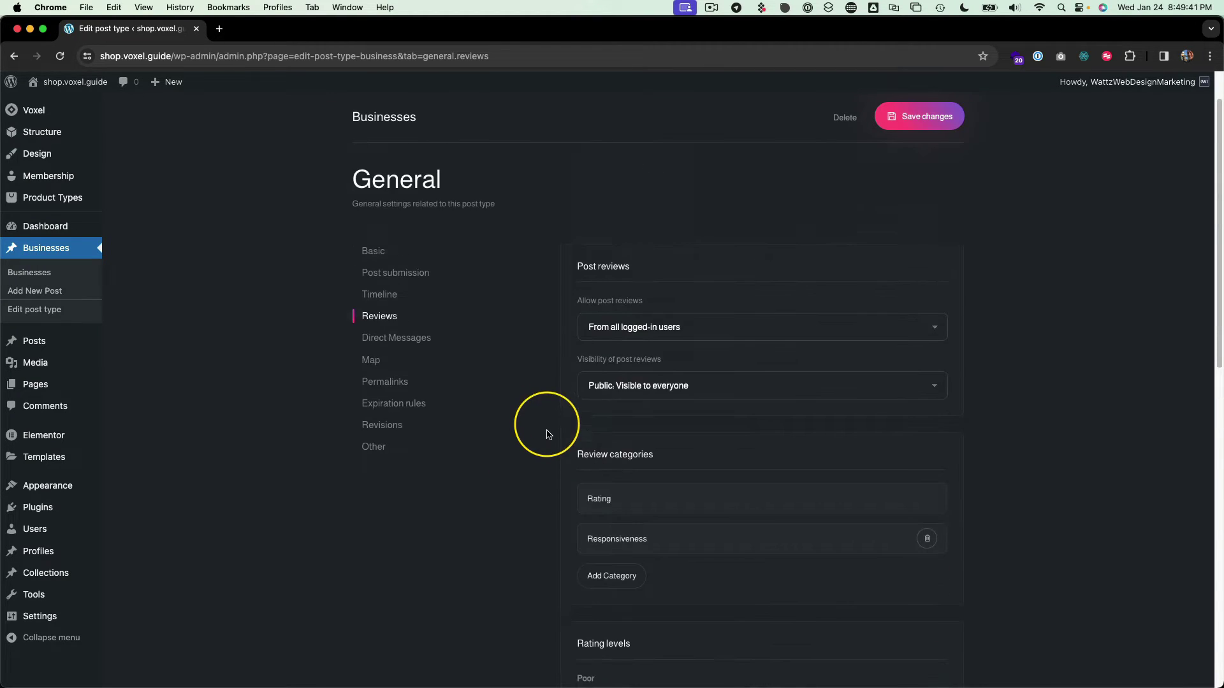
- Enable direct messages for Businesses and keep the map marker type as an icon
click(417, 349)
click(592, 338)
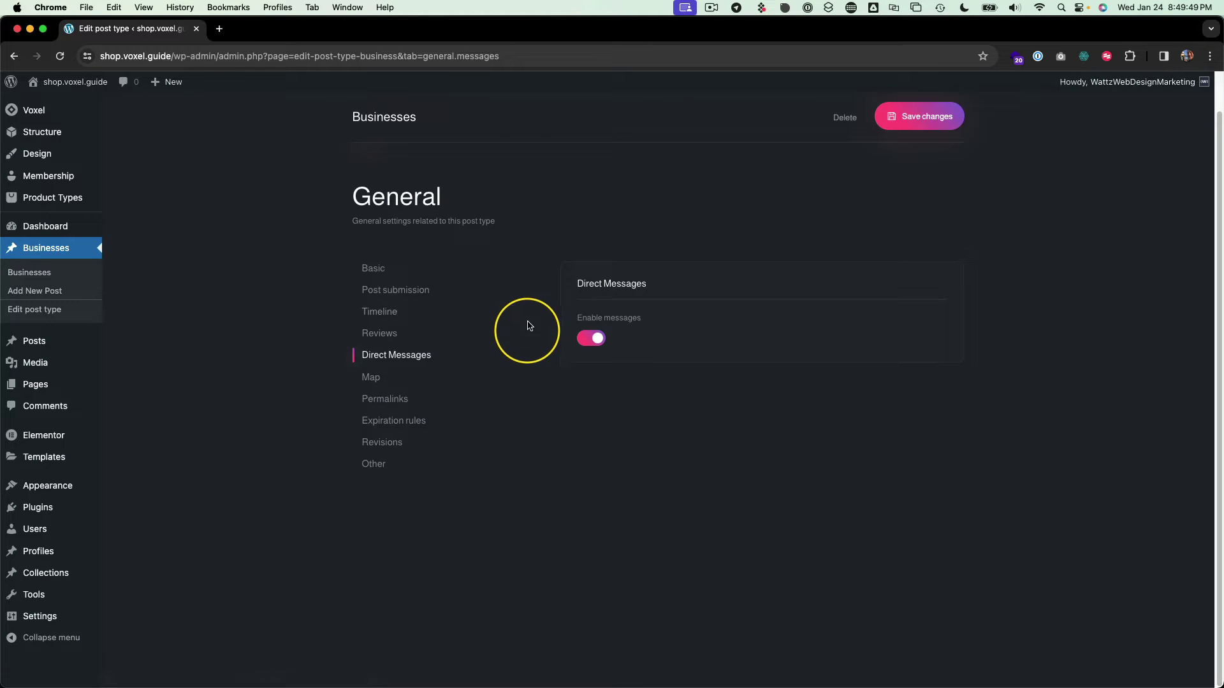
click(379, 384)
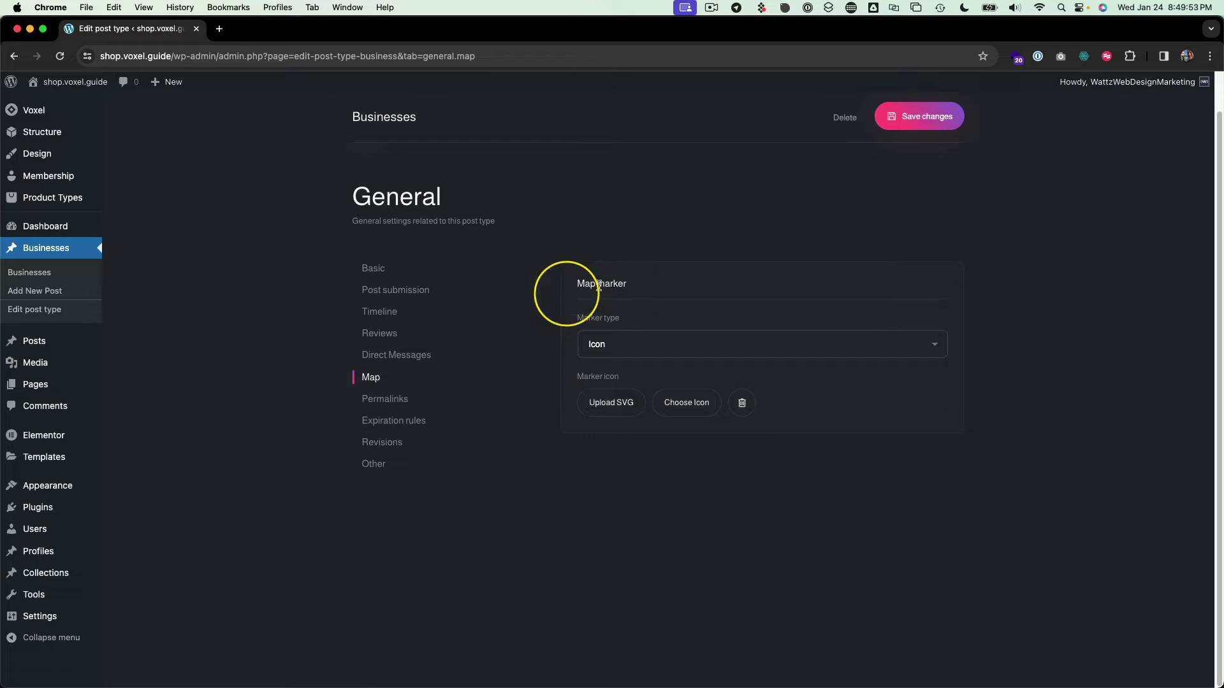
scroll(498, 217, up, 1)
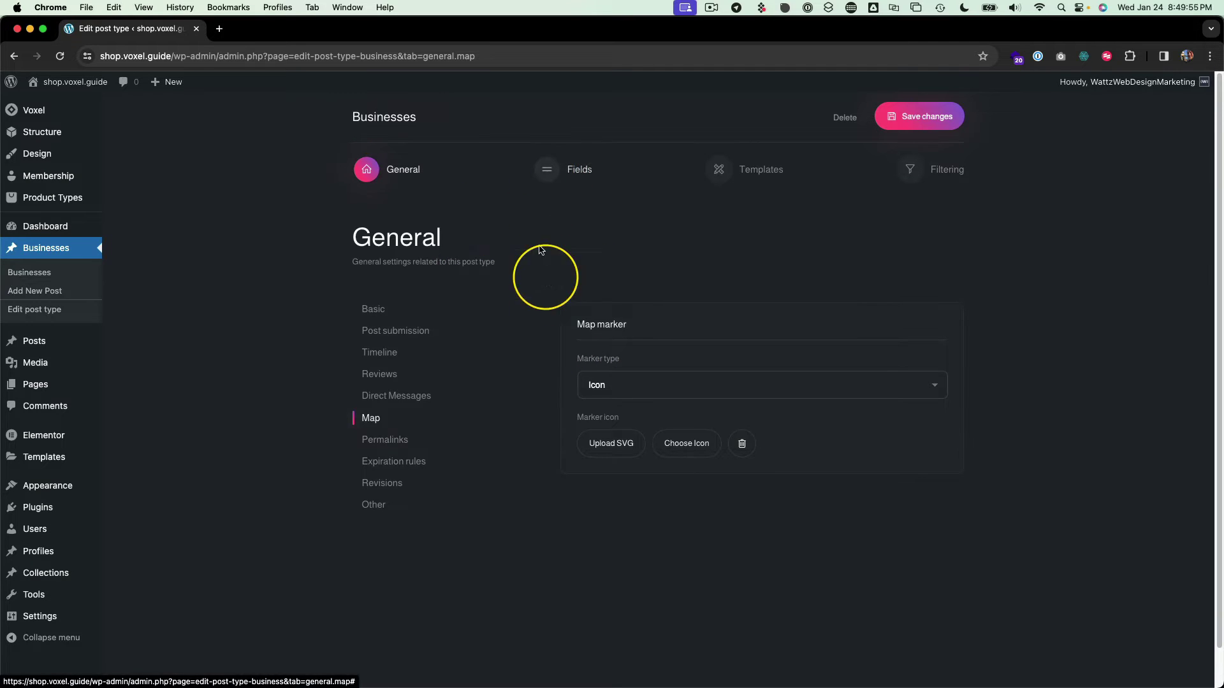
scroll(536, 290, down, 1)
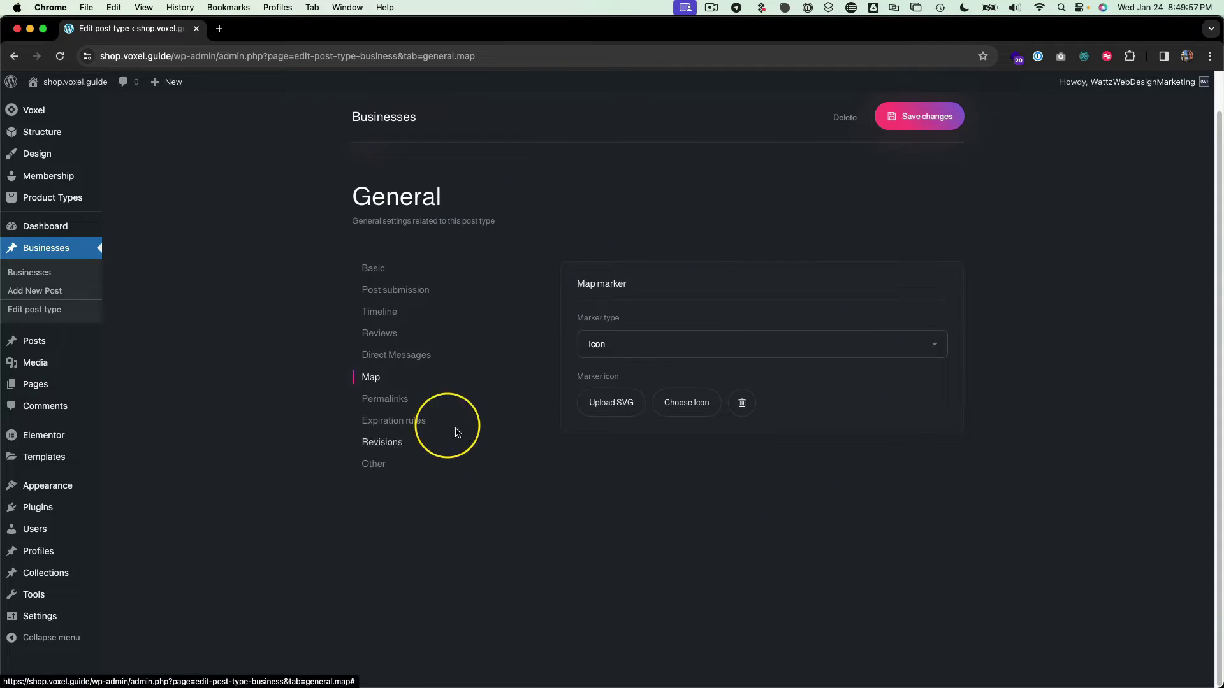
click(602, 346)
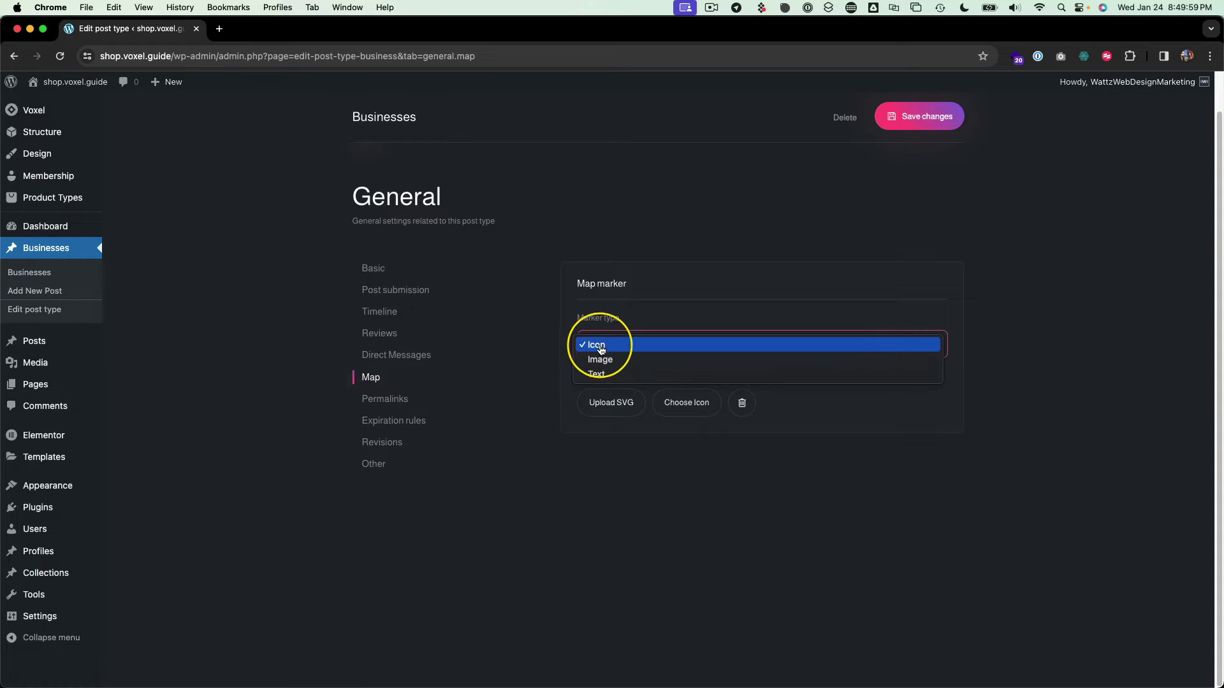
click(599, 358)
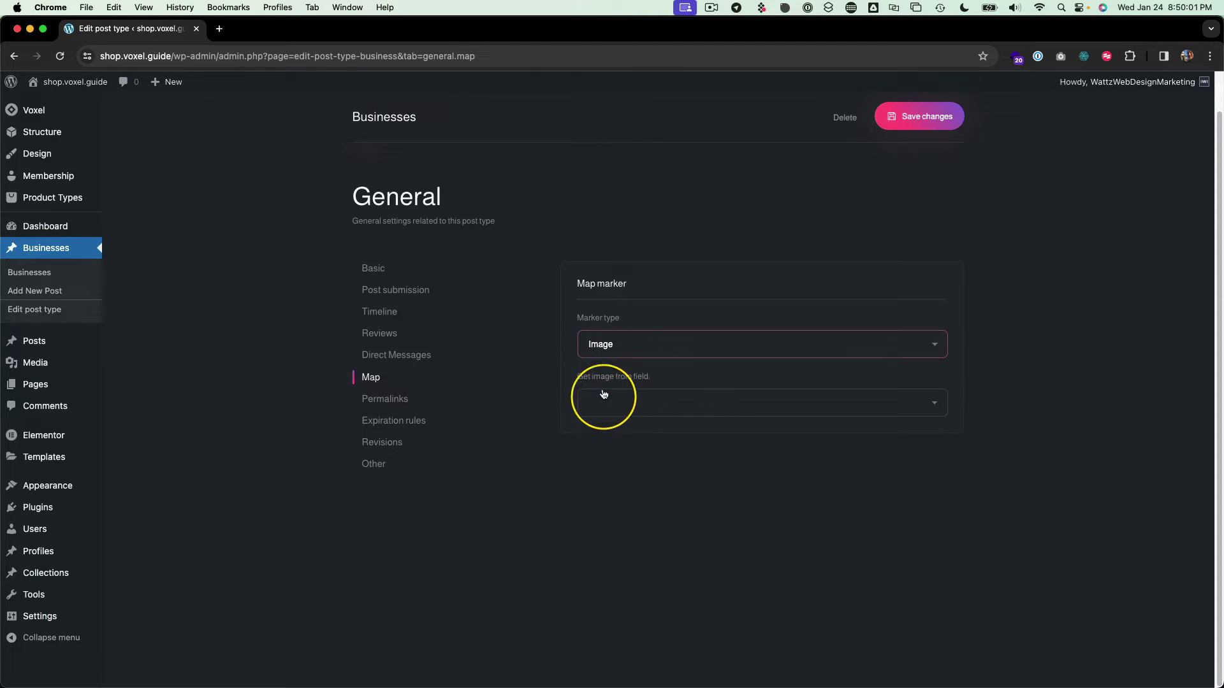
click(596, 343)
click(596, 329)
- Leave the custom permalink base off and bring up the Expiration rules settings
click(394, 401)
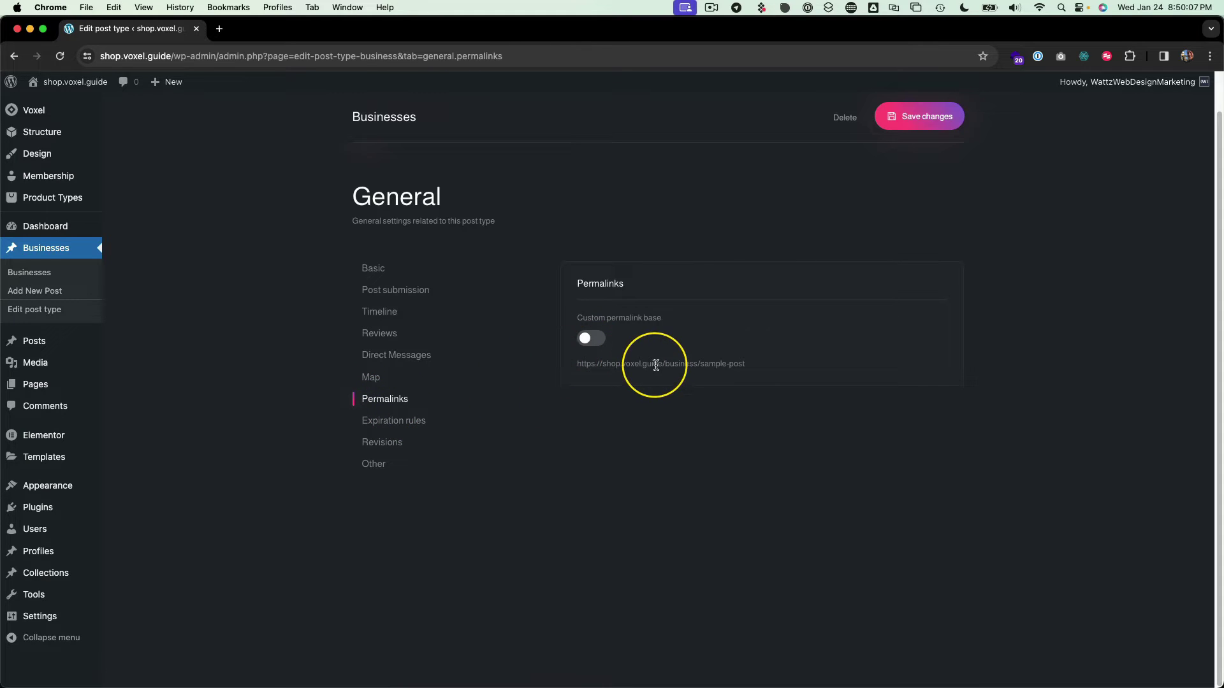
drag(651, 364, 757, 369)
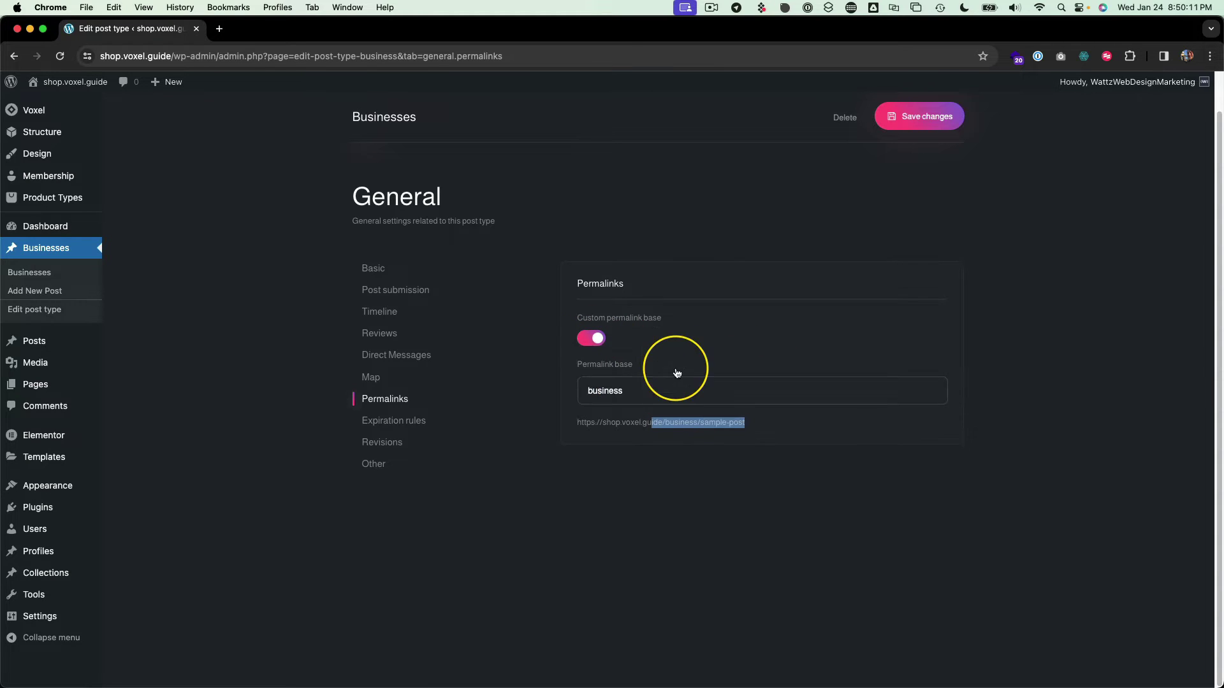
double_click(582, 388)
click(588, 338)
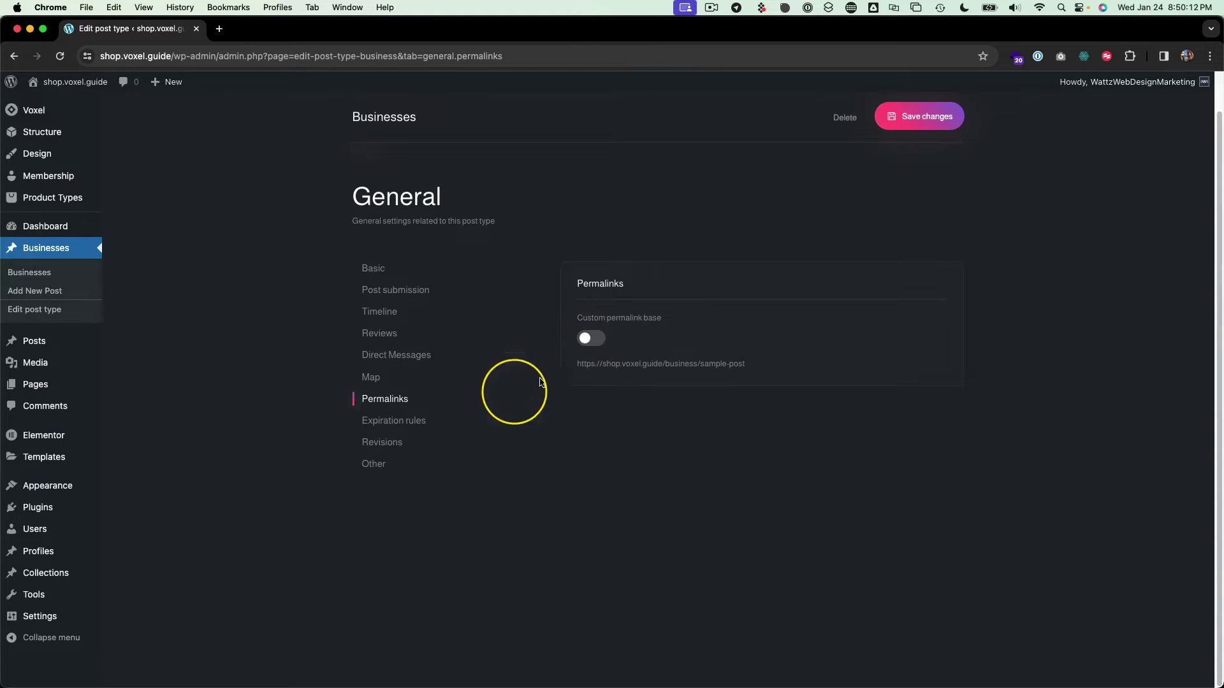
click(400, 426)
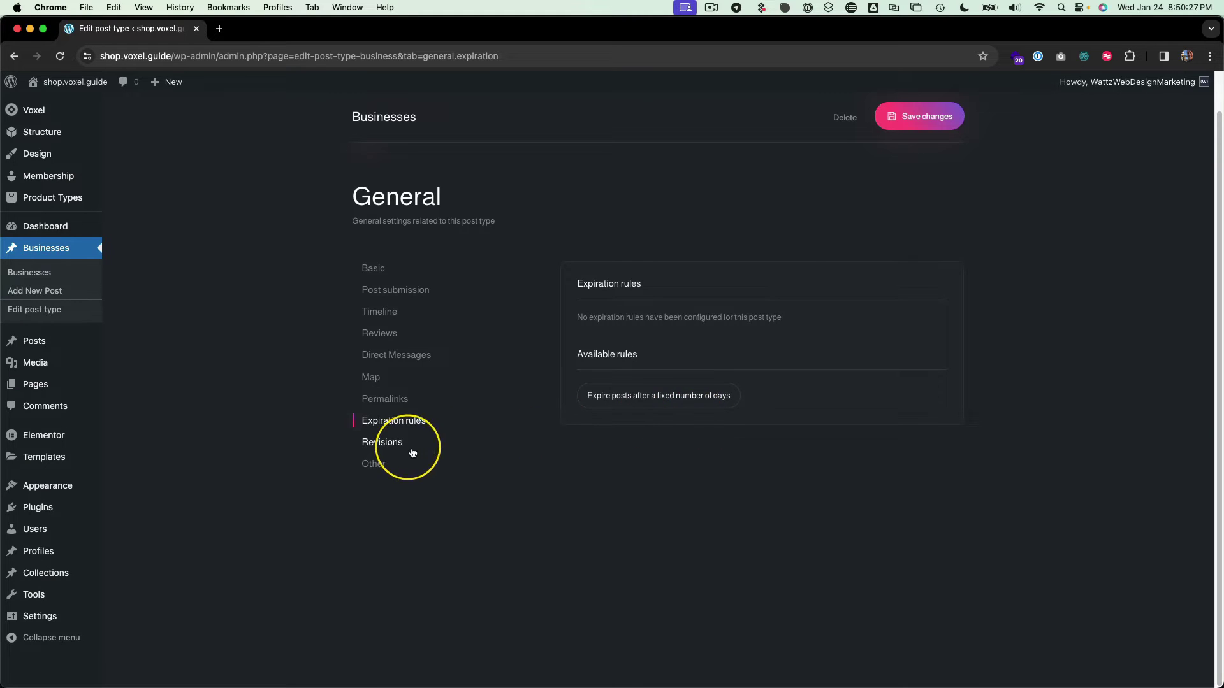
- Look over Revisions, then keep the post excerpt setting on Auto
click(390, 444)
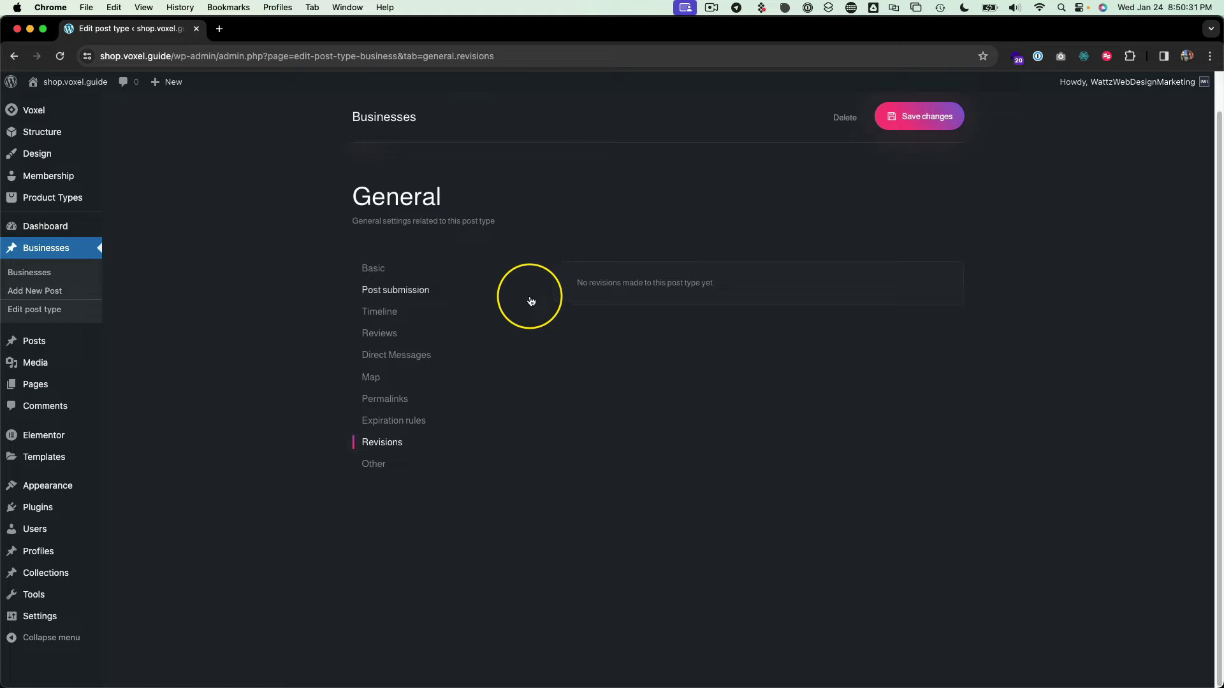
scroll(465, 128, up, 1)
click(394, 521)
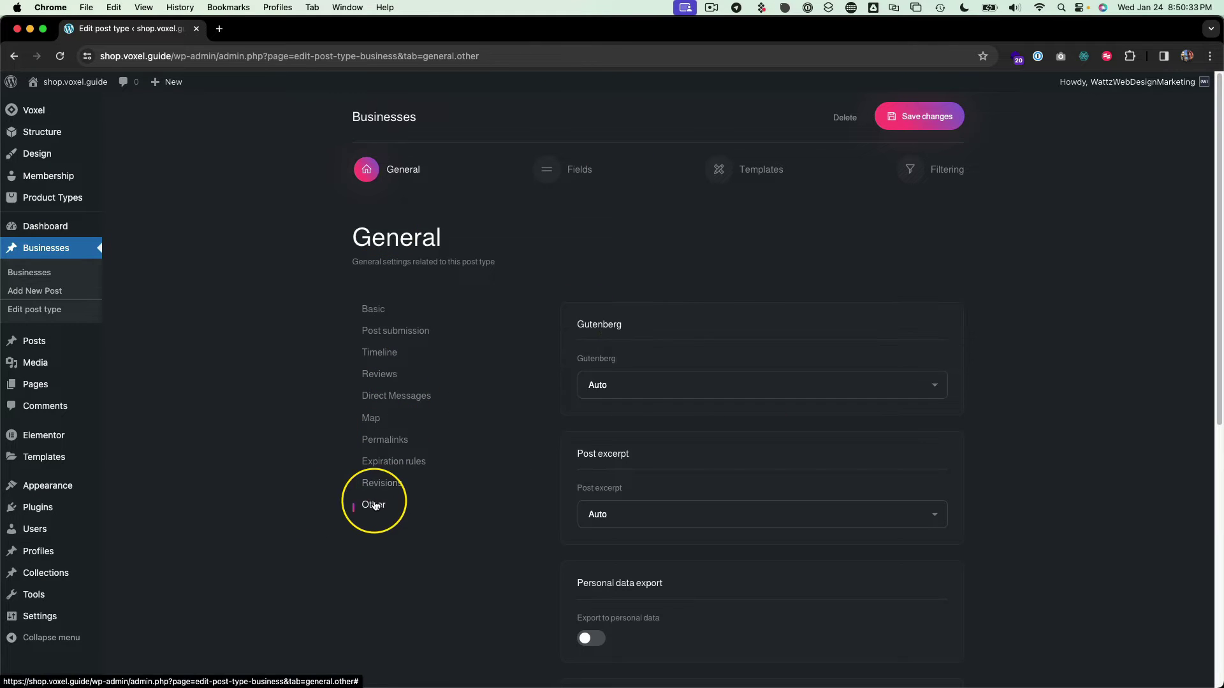
scroll(551, 354, down, 3)
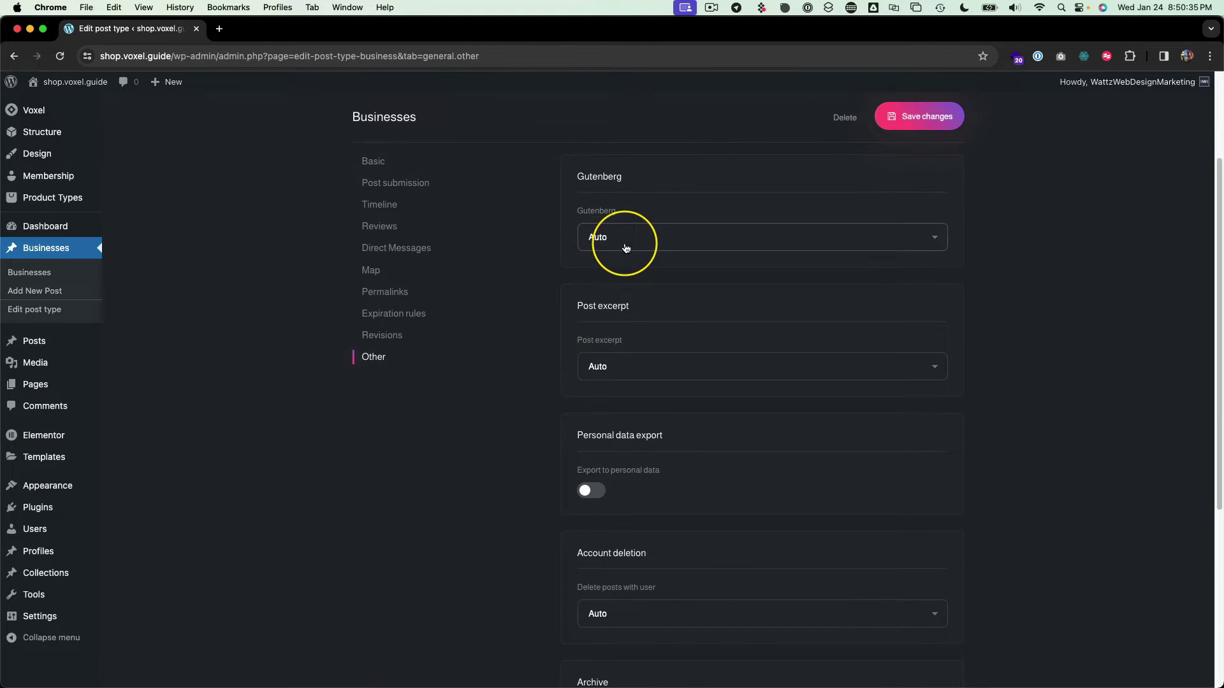
click(635, 367)
click(597, 368)
scroll(518, 390, down, 3)
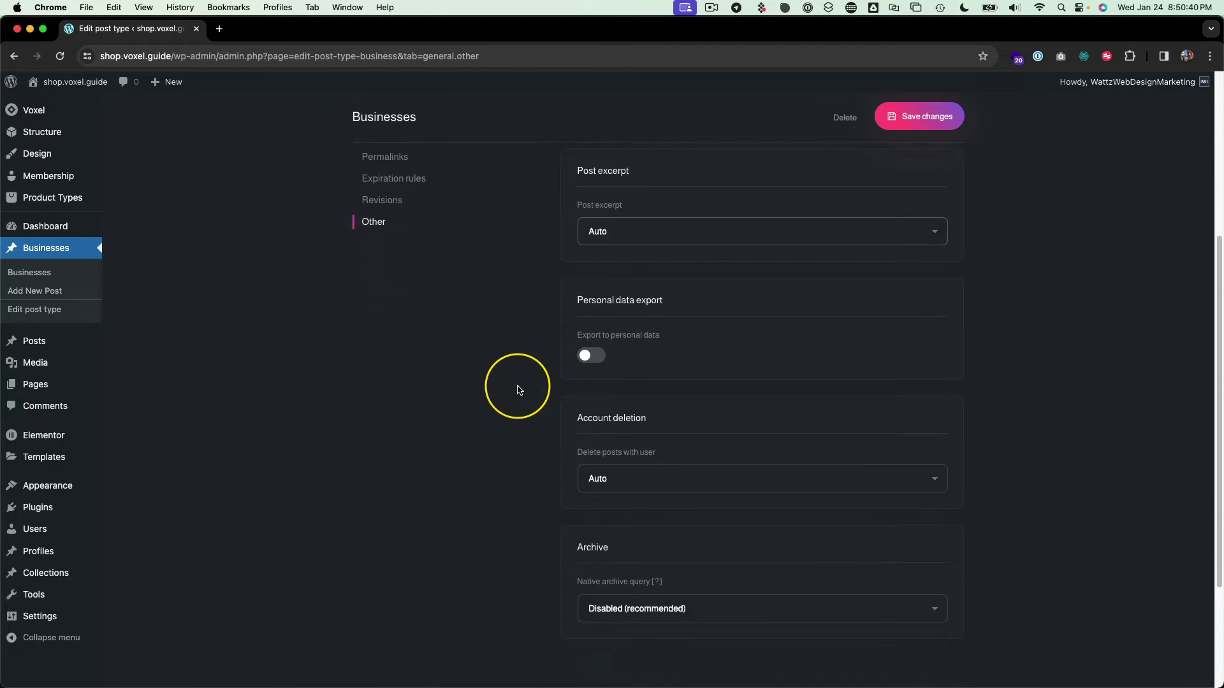
- Leave personal data export off, post deletion with user on Auto, and native archive query disabled
click(588, 355)
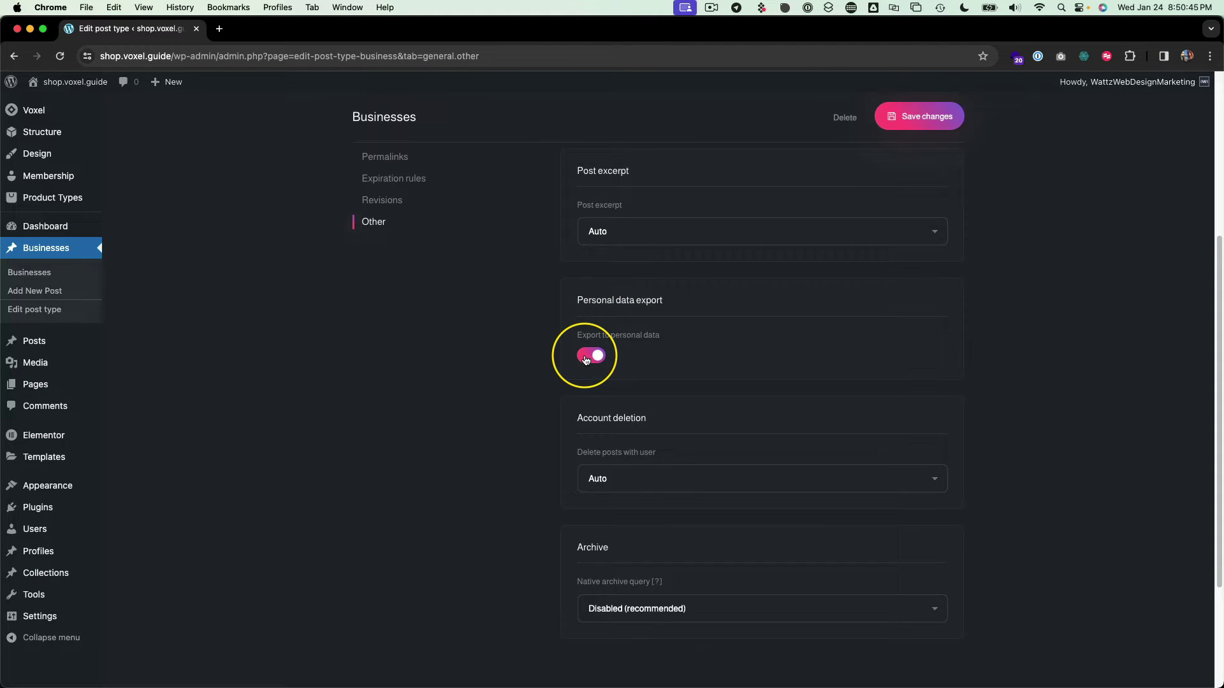
click(585, 359)
scroll(538, 388, down, 2)
click(637, 389)
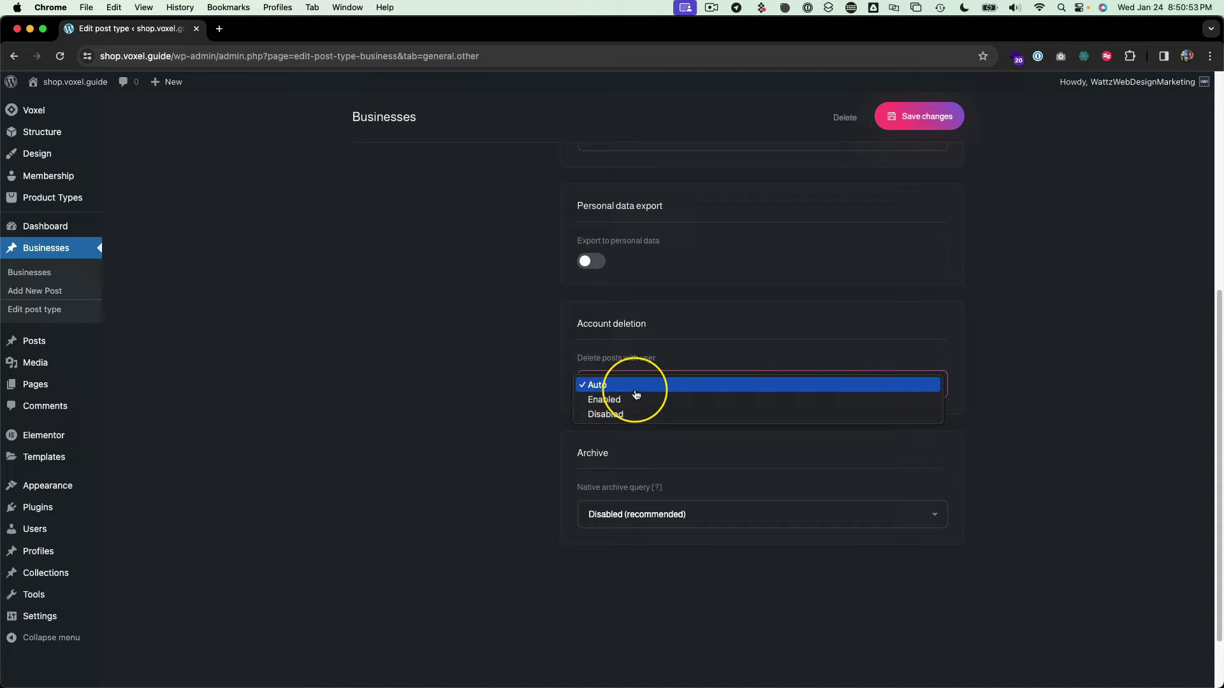
click(539, 390)
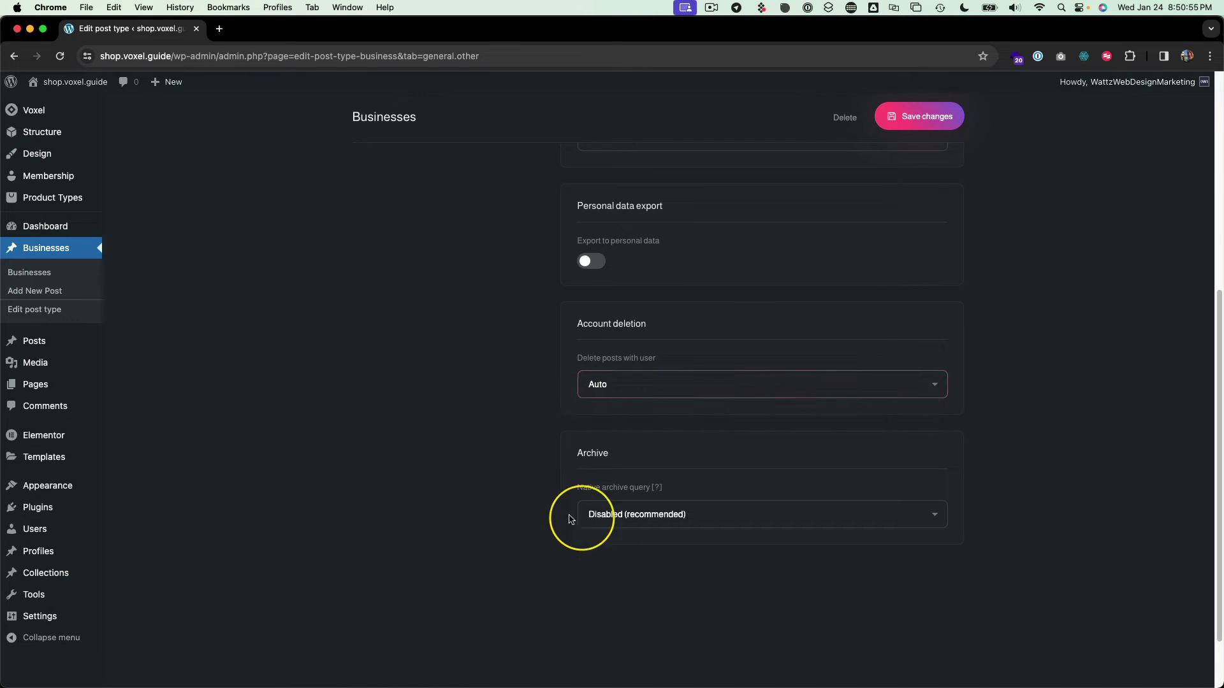
click(599, 514)
click(511, 464)
scroll(511, 465, up, 10)
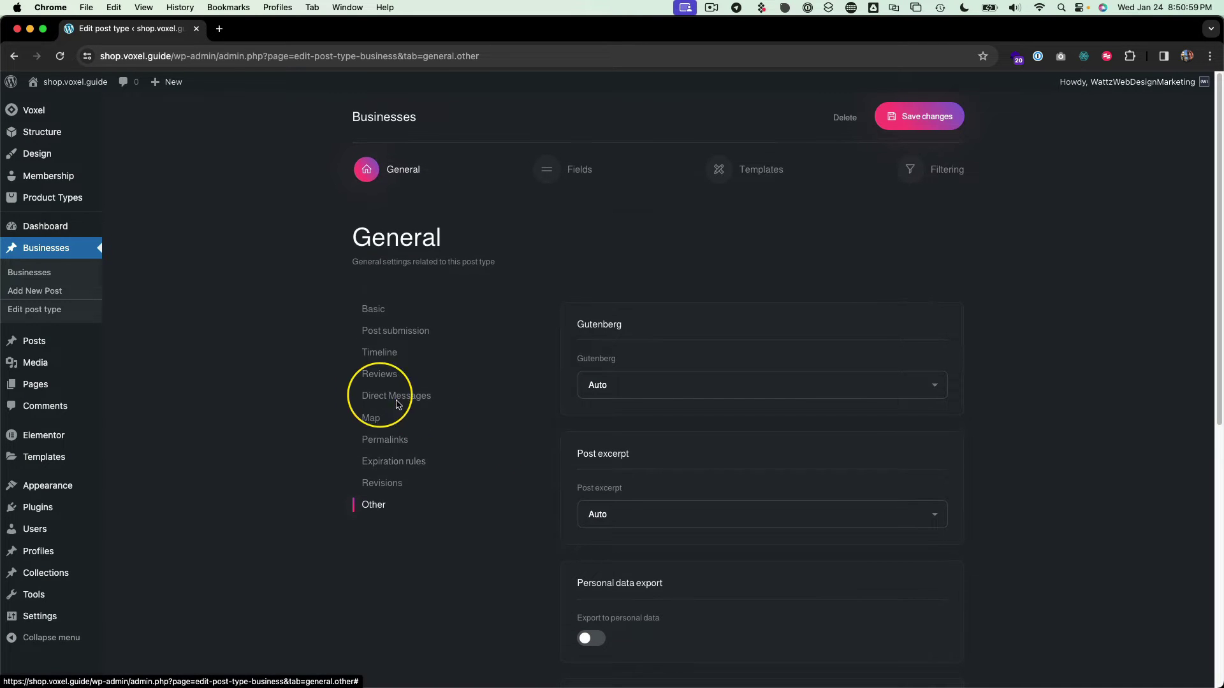
- Rename the General step to Business Information and the Title field to Legal Business Name
click(544, 178)
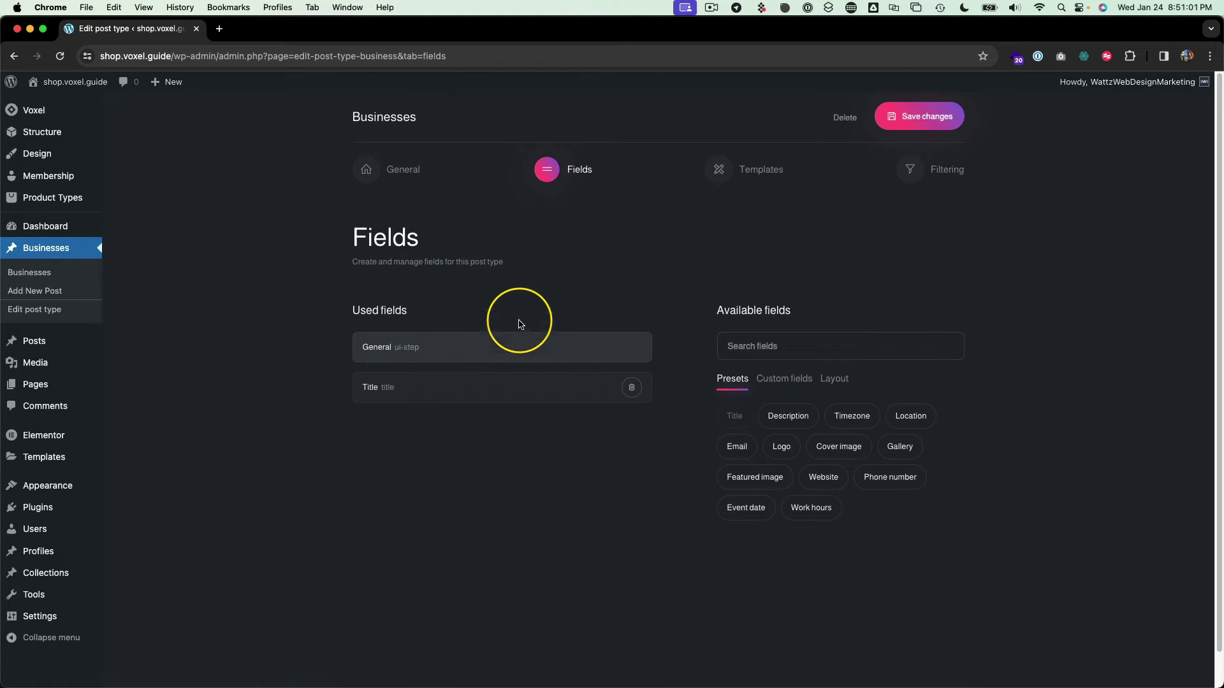
scroll(519, 325, down, 1)
click(464, 322)
click(492, 217)
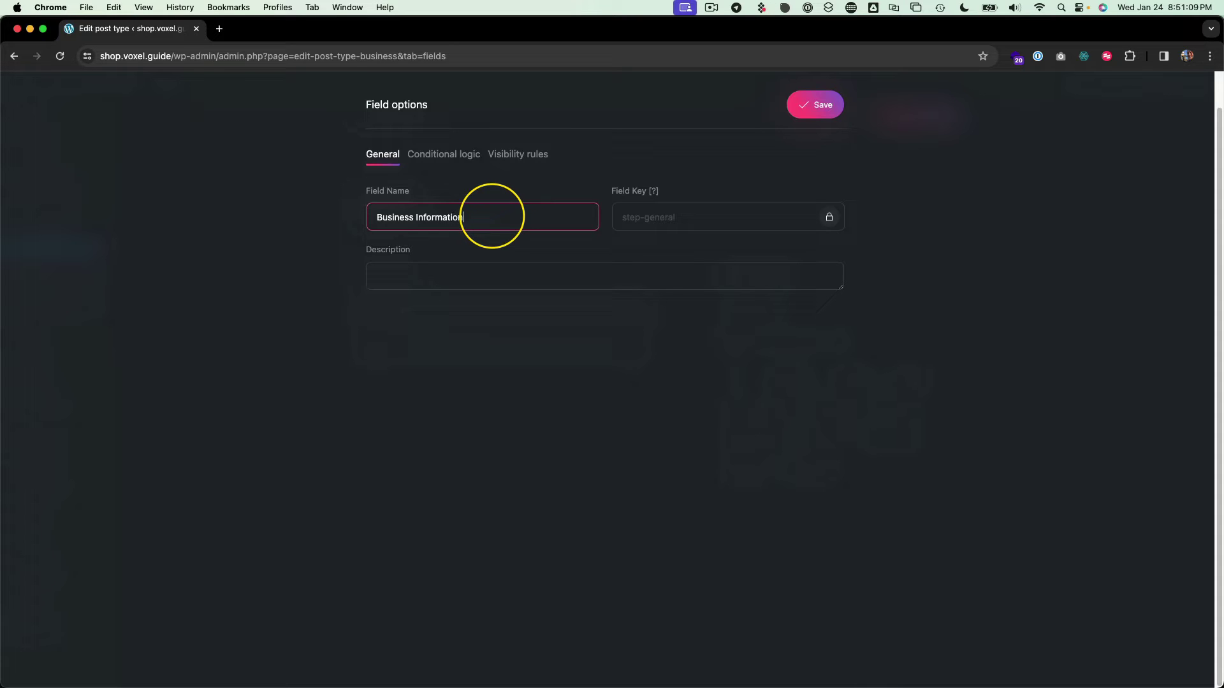
click(824, 105)
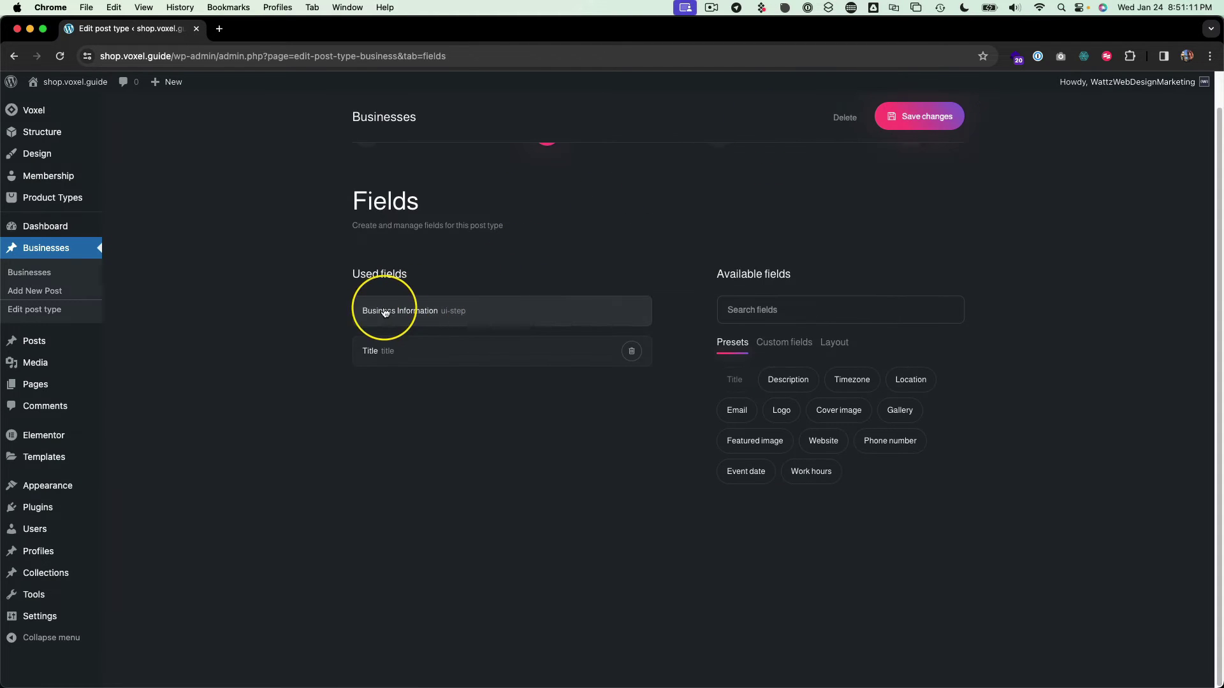
click(390, 351)
click(470, 218)
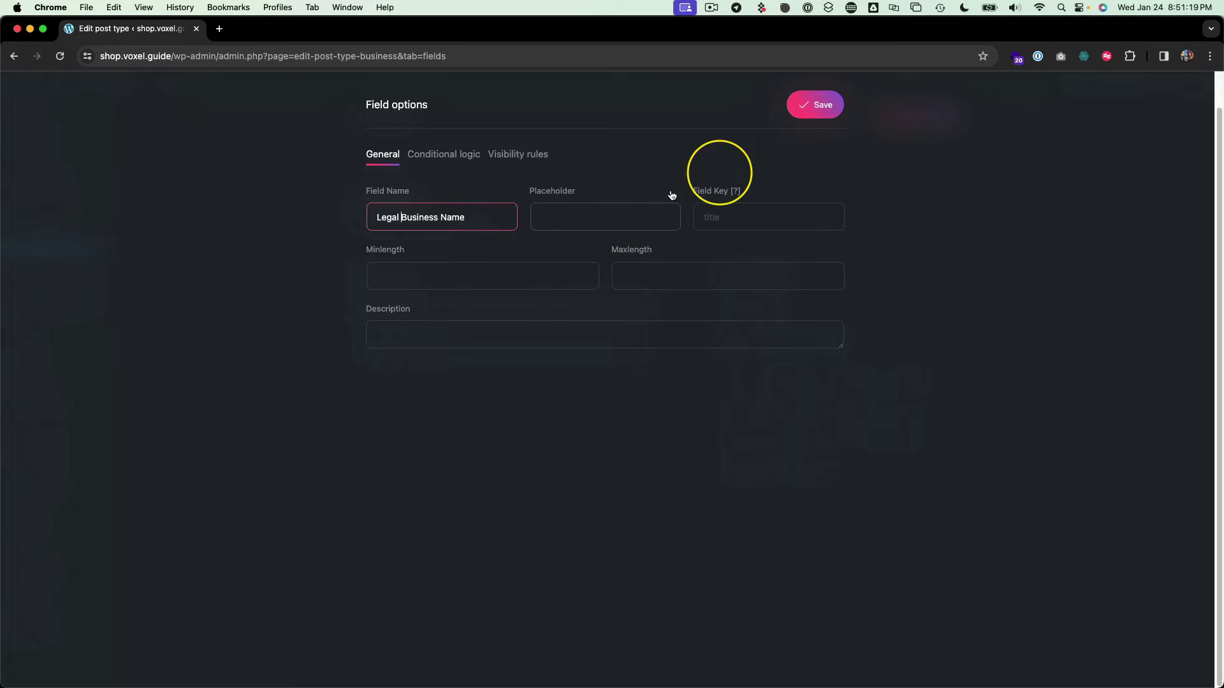
click(799, 109)
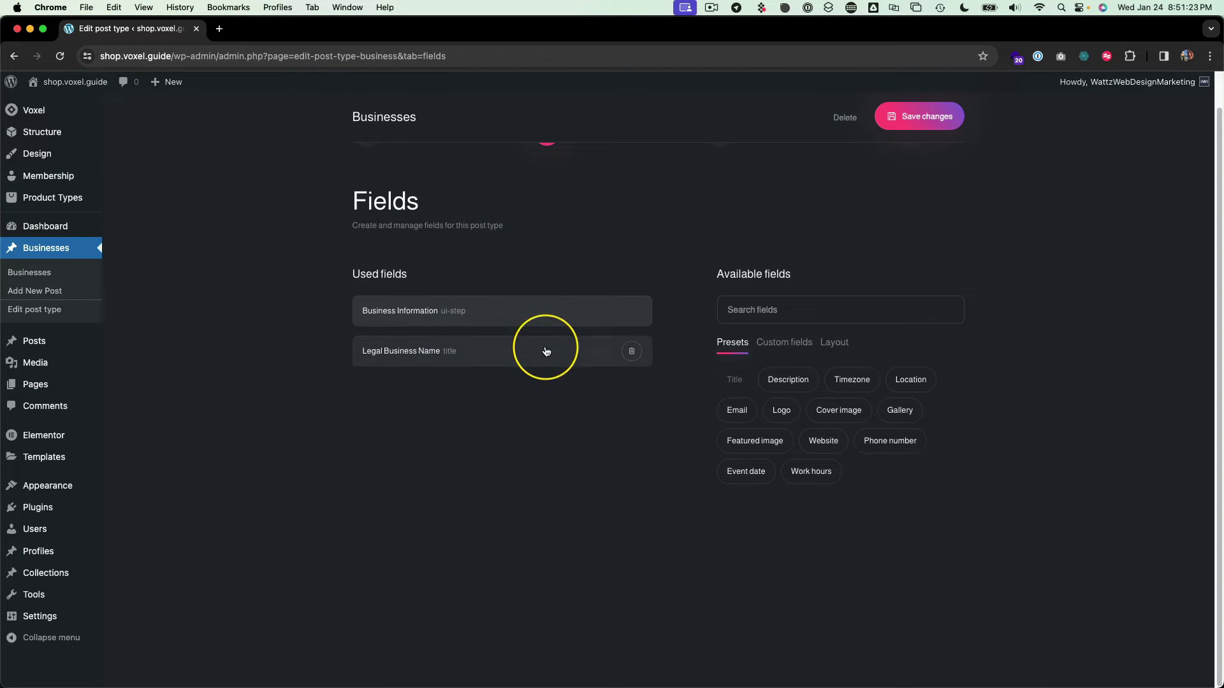
- Add a required Business Description field with a 1000-character limit and basic editor controls
click(788, 380)
click(538, 388)
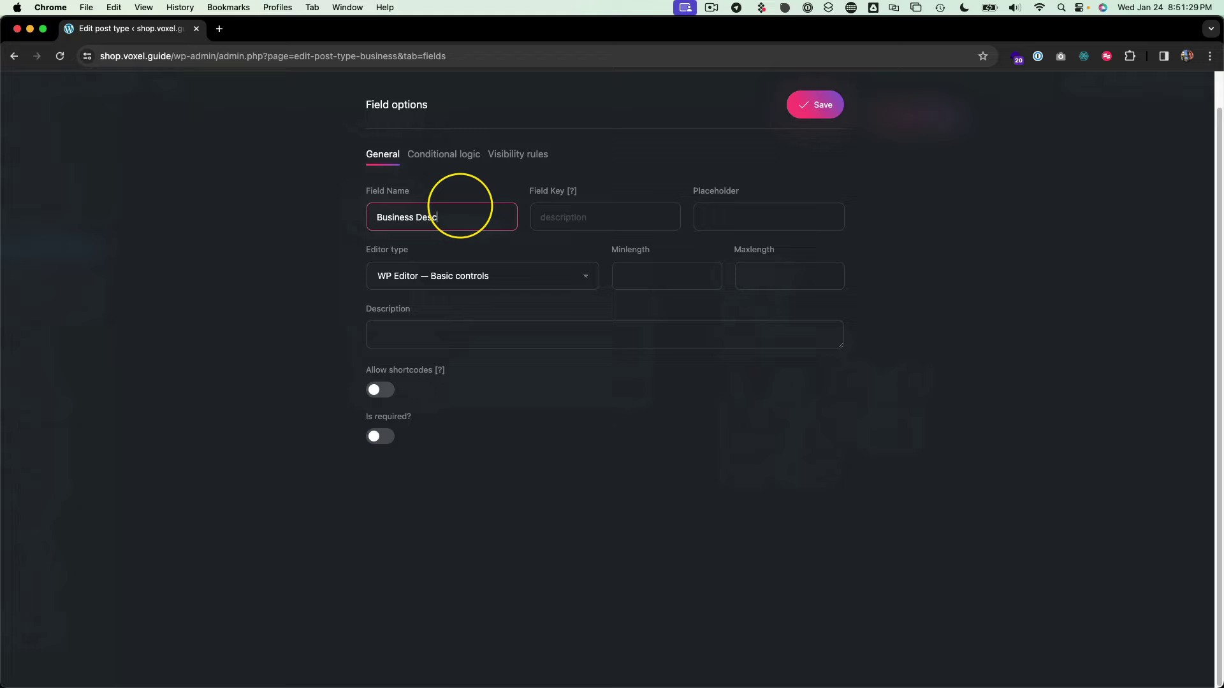
text(on)
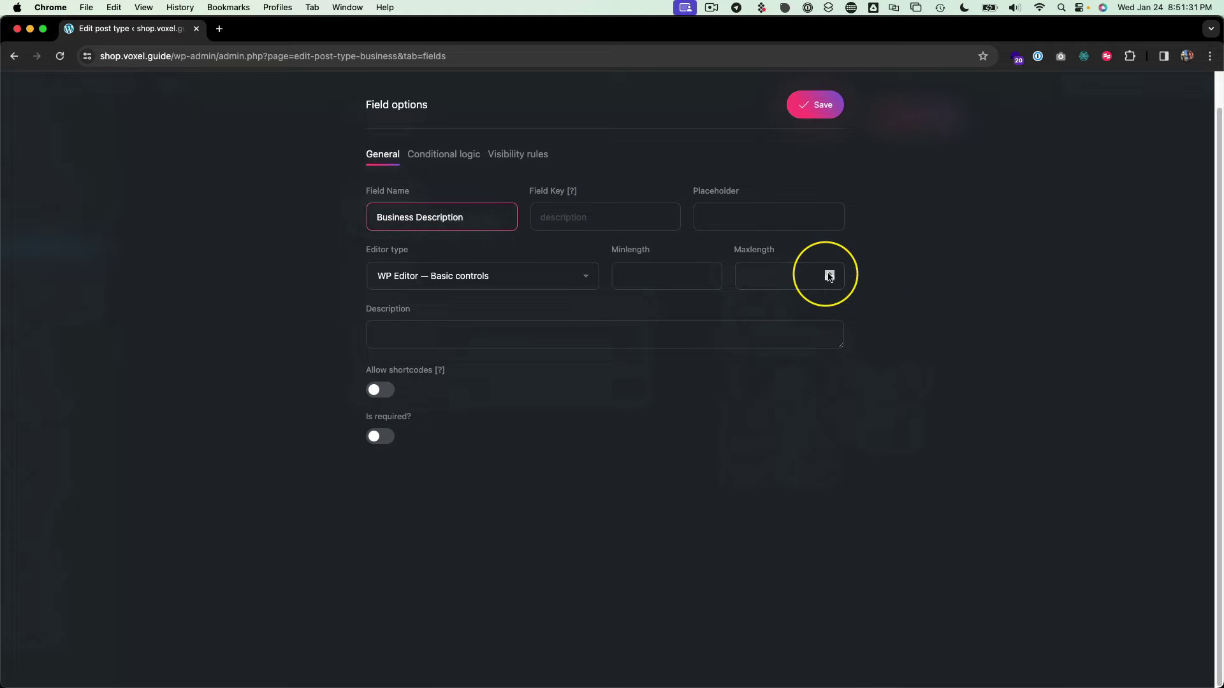
click(821, 274)
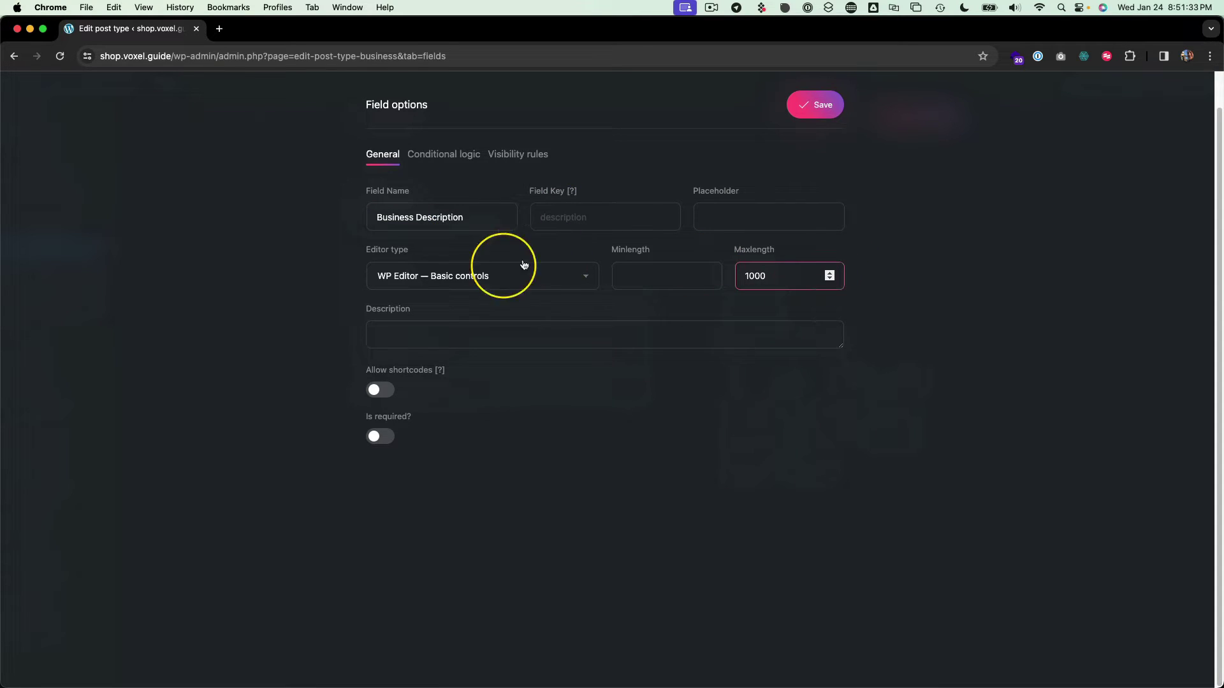
click(459, 276)
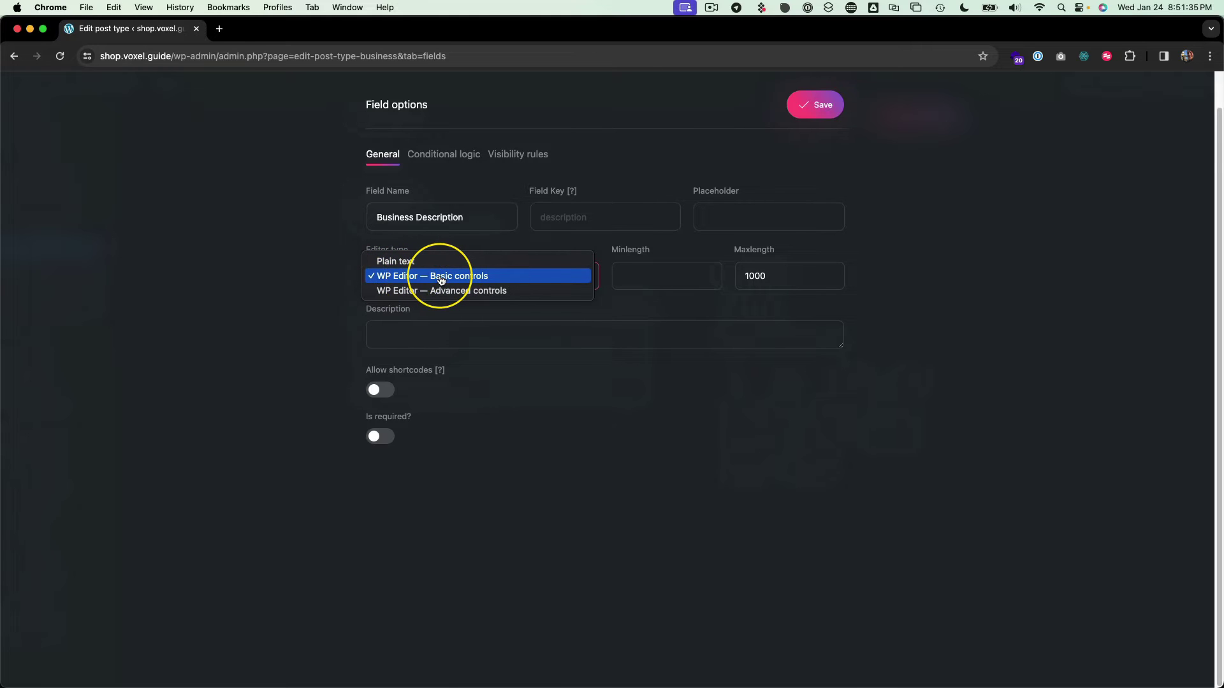
click(438, 291)
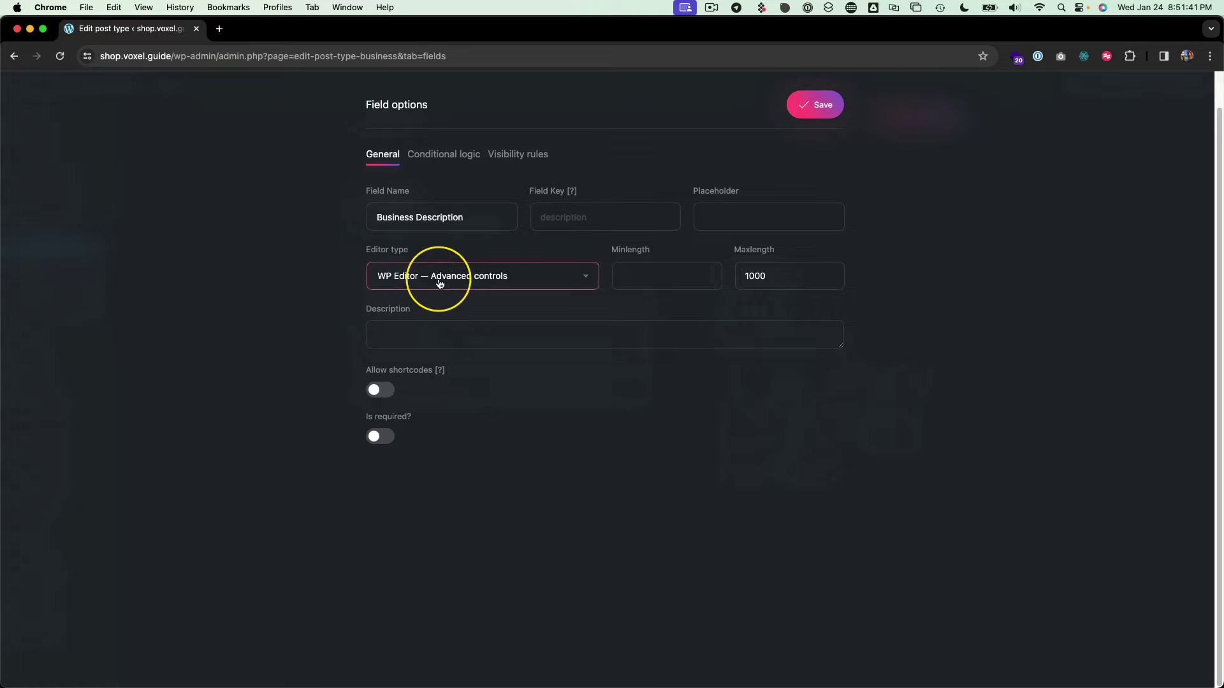
click(439, 285)
click(439, 263)
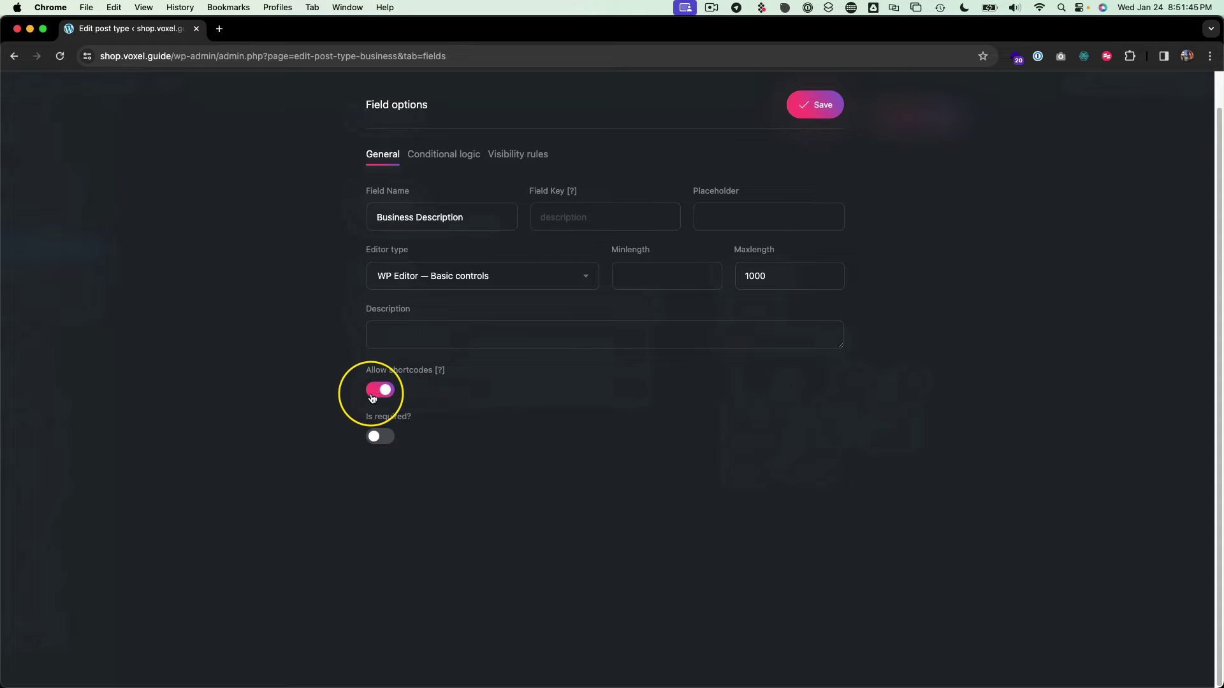
click(376, 392)
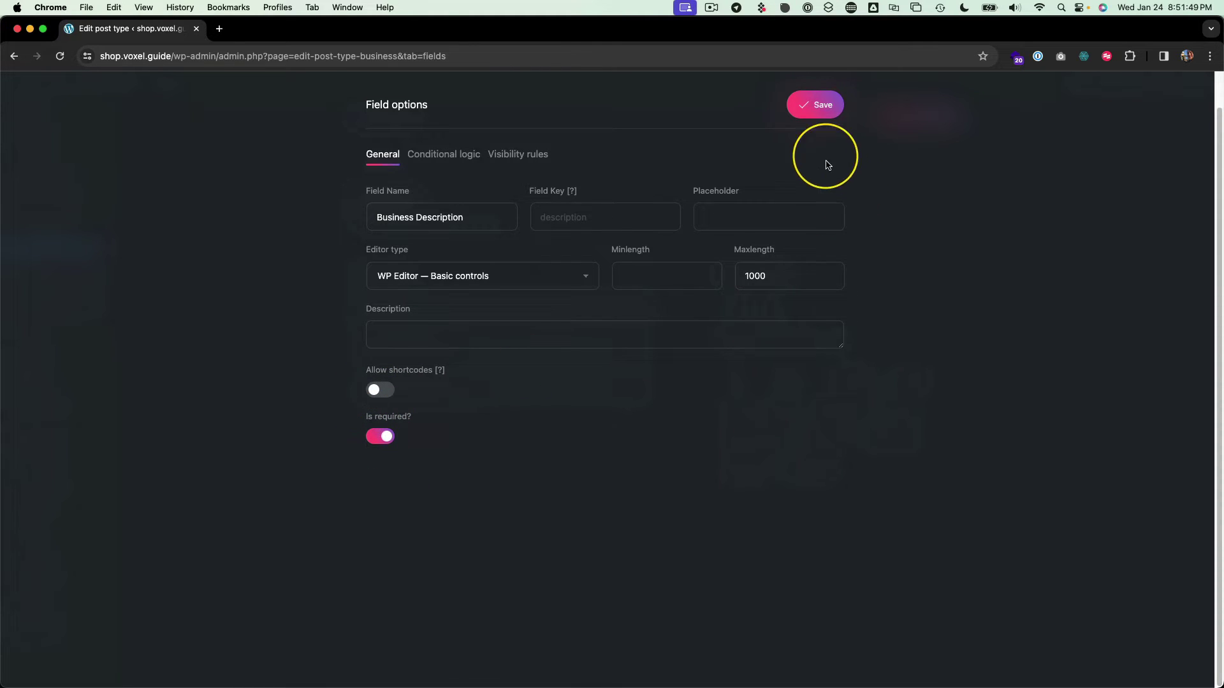
click(815, 105)
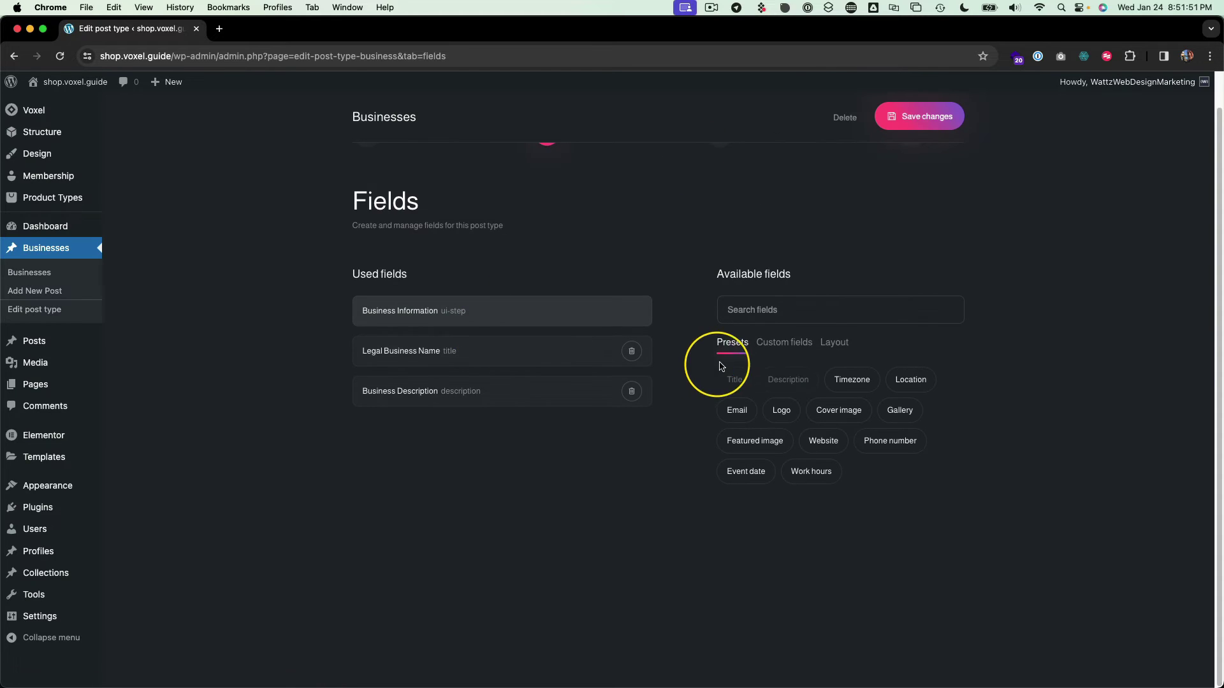
- Add the Location preset as a required field named Address
click(910, 379)
click(517, 432)
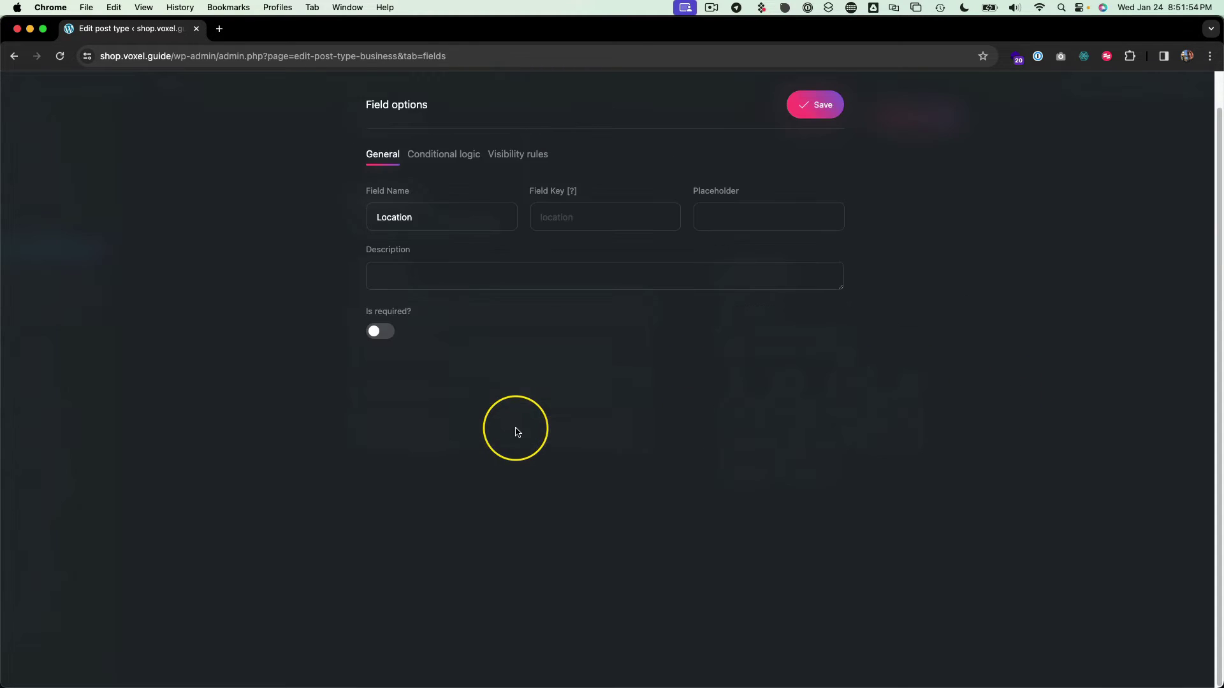
click(462, 210)
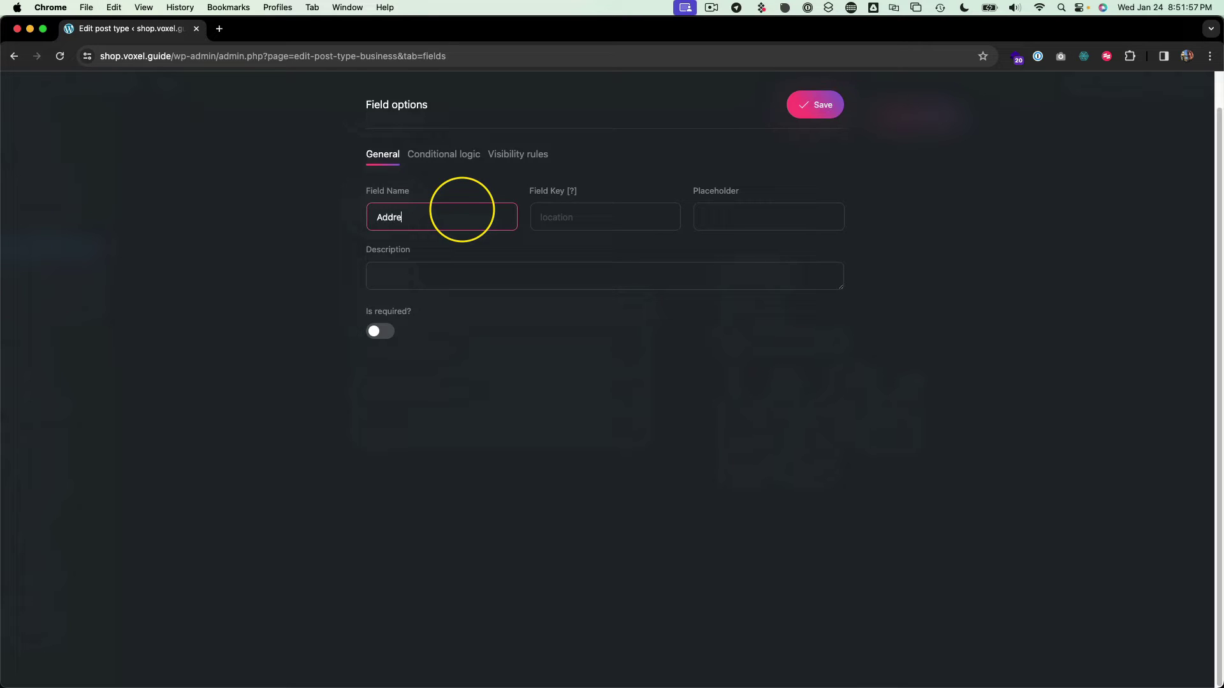
key(Tab)
click(381, 331)
click(812, 105)
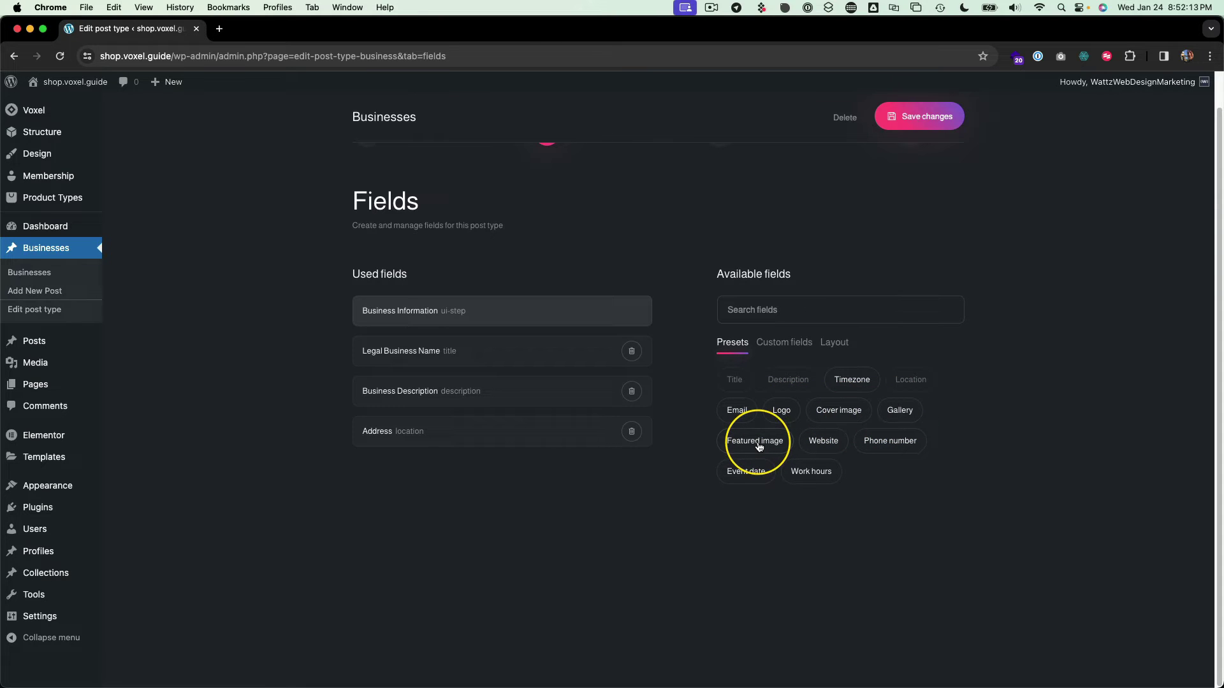
- Add required Website and phone number (Business Number) fields
click(821, 440)
click(450, 491)
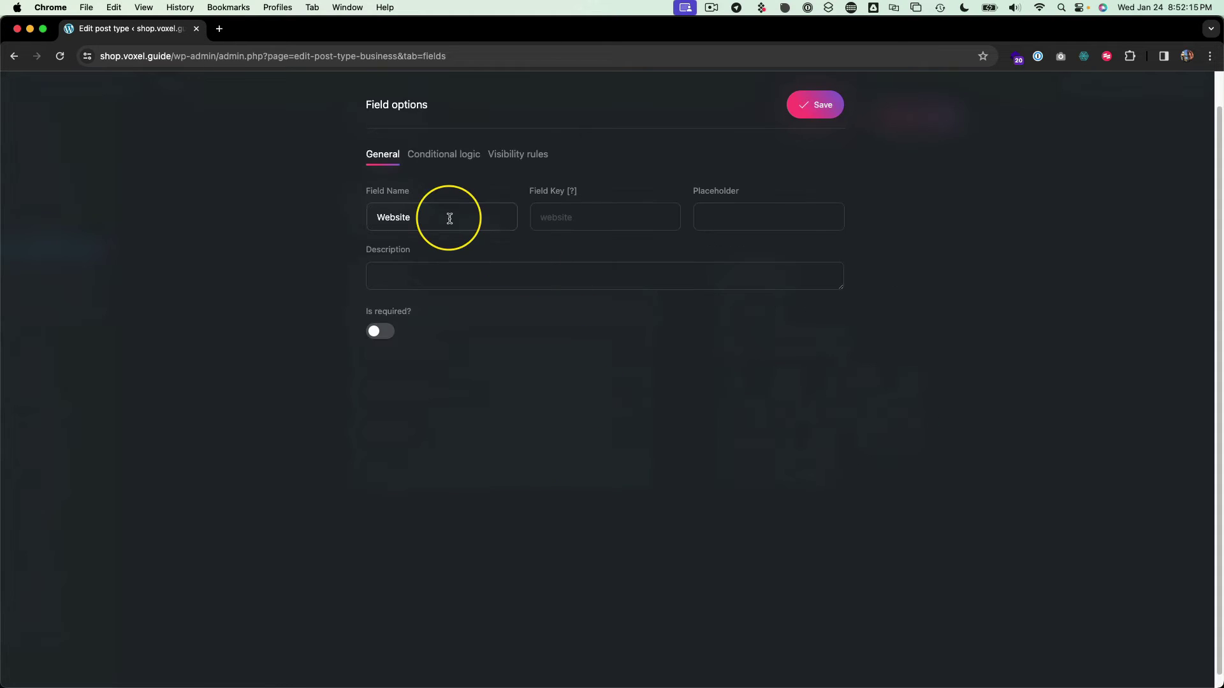
click(386, 331)
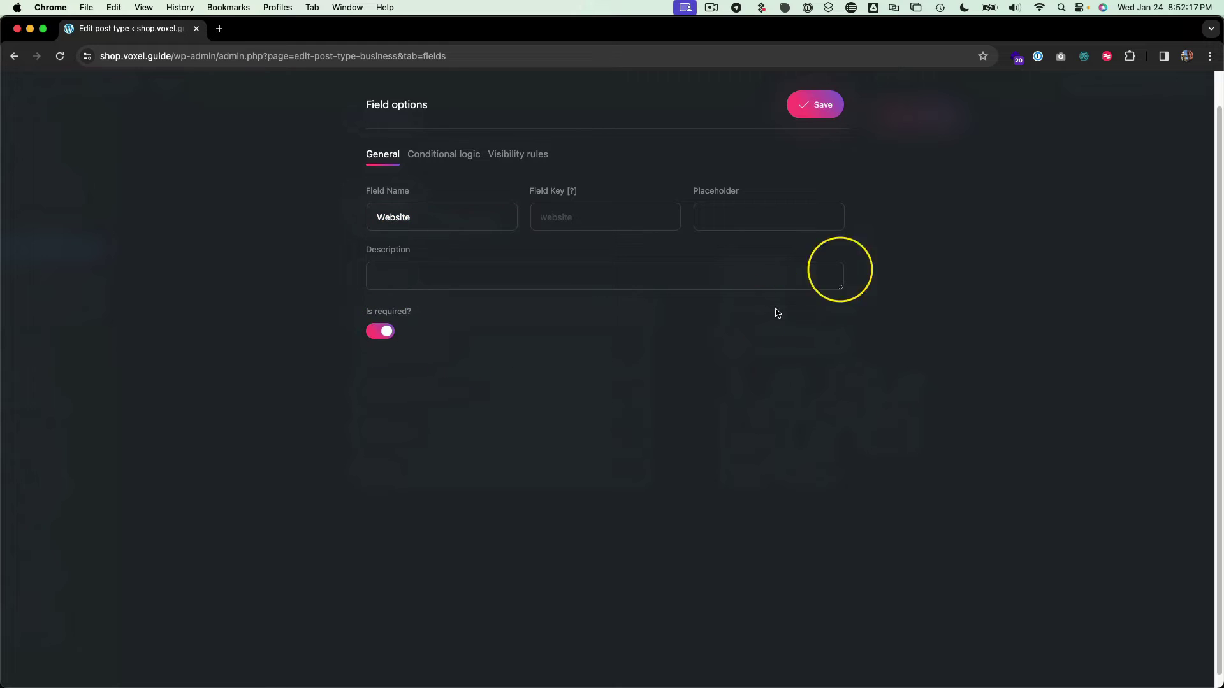
click(822, 106)
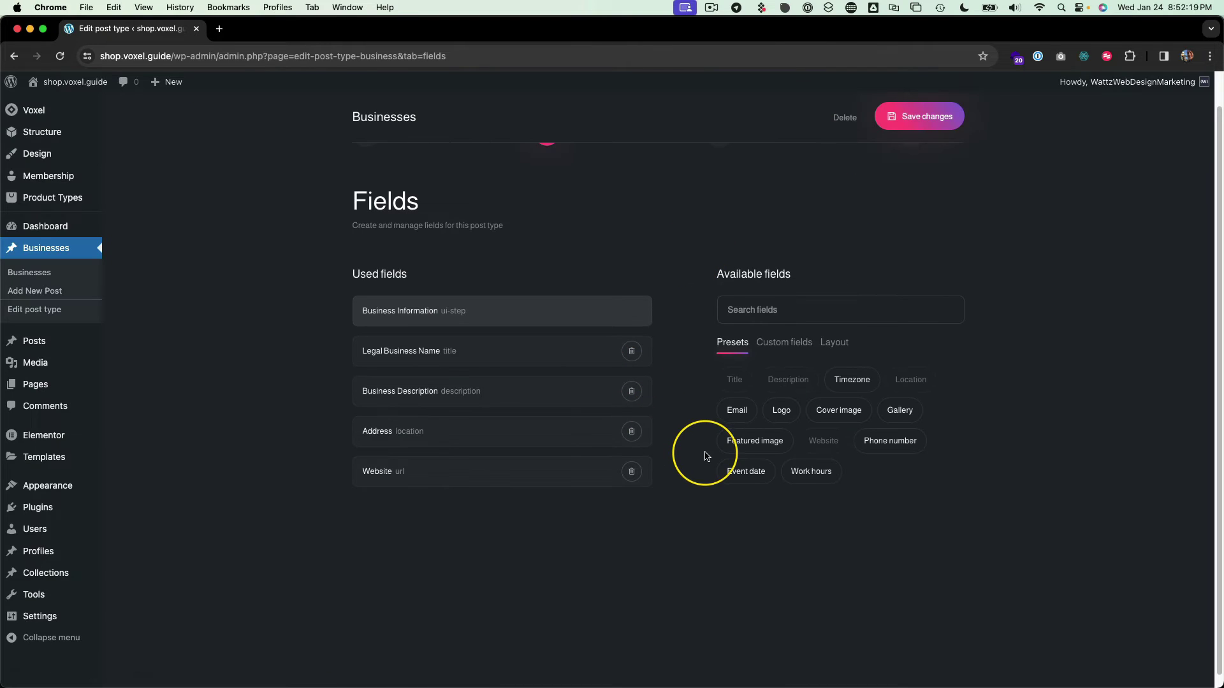
click(905, 441)
click(505, 506)
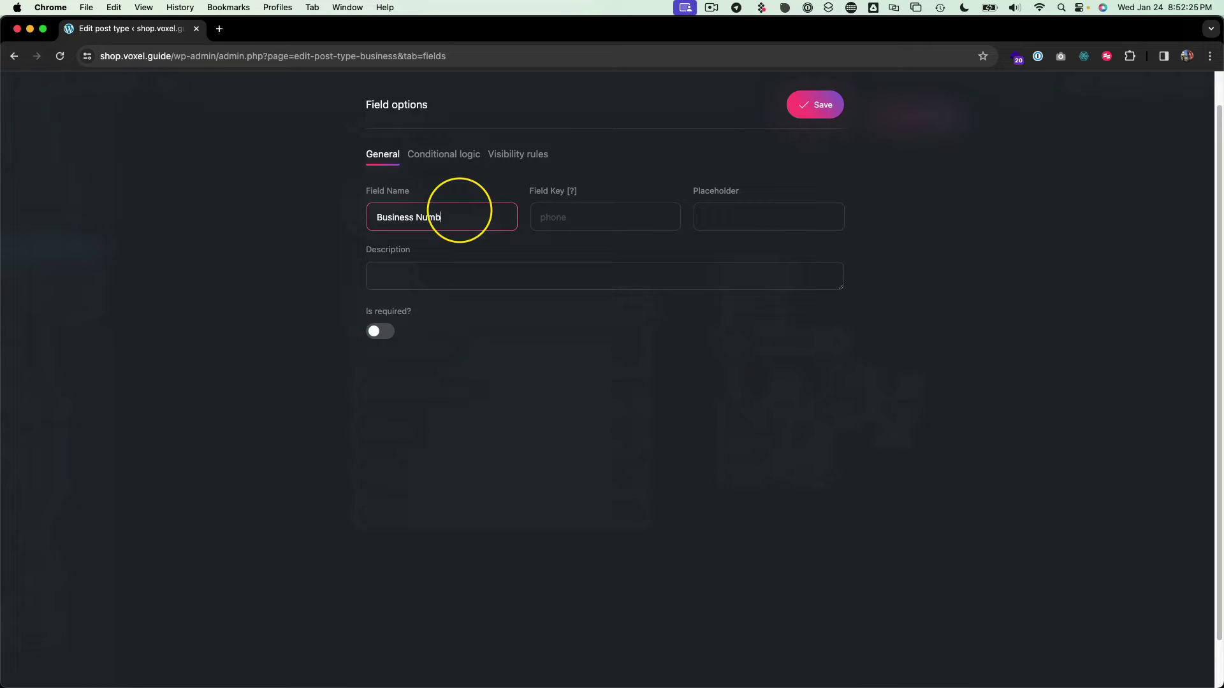
click(383, 331)
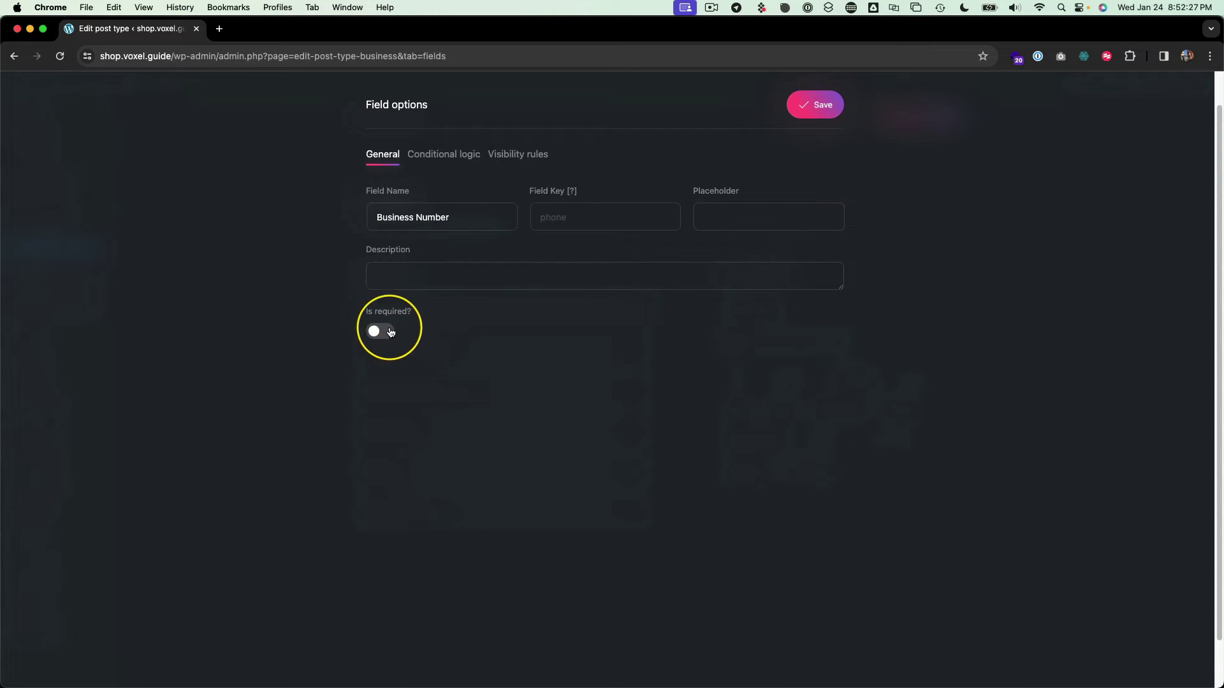
click(804, 110)
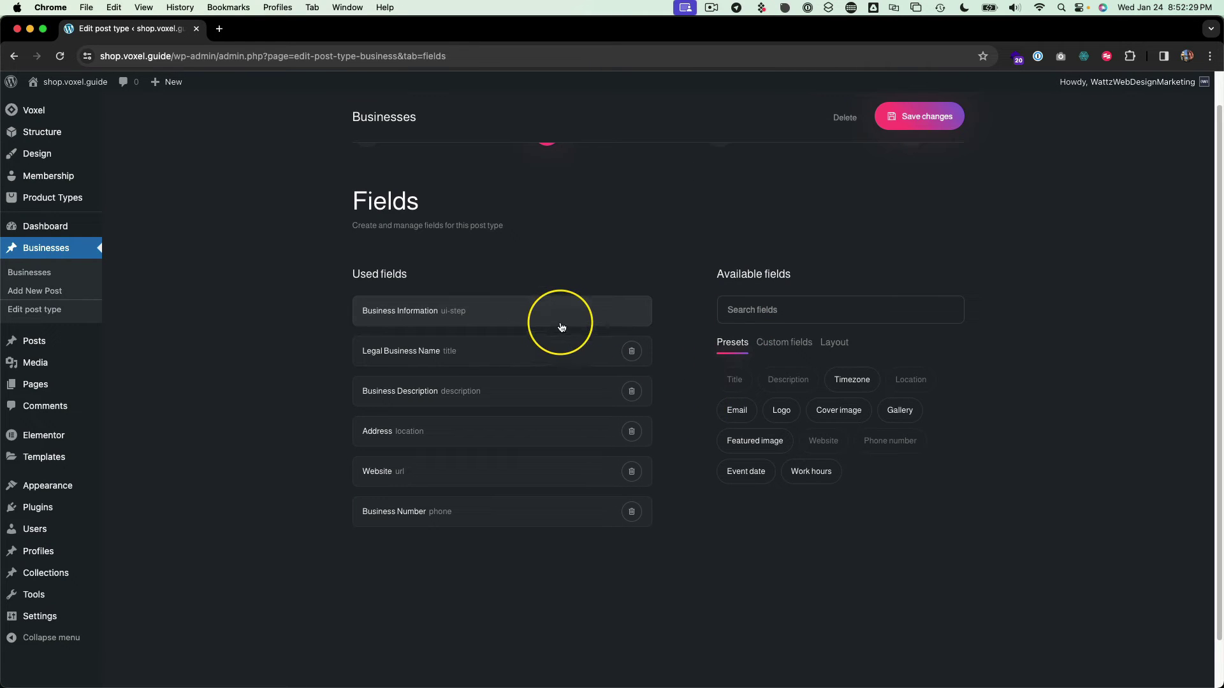
- Add a new UI step named Business Imagery to the Businesses fields
scroll(719, 319, down, 1)
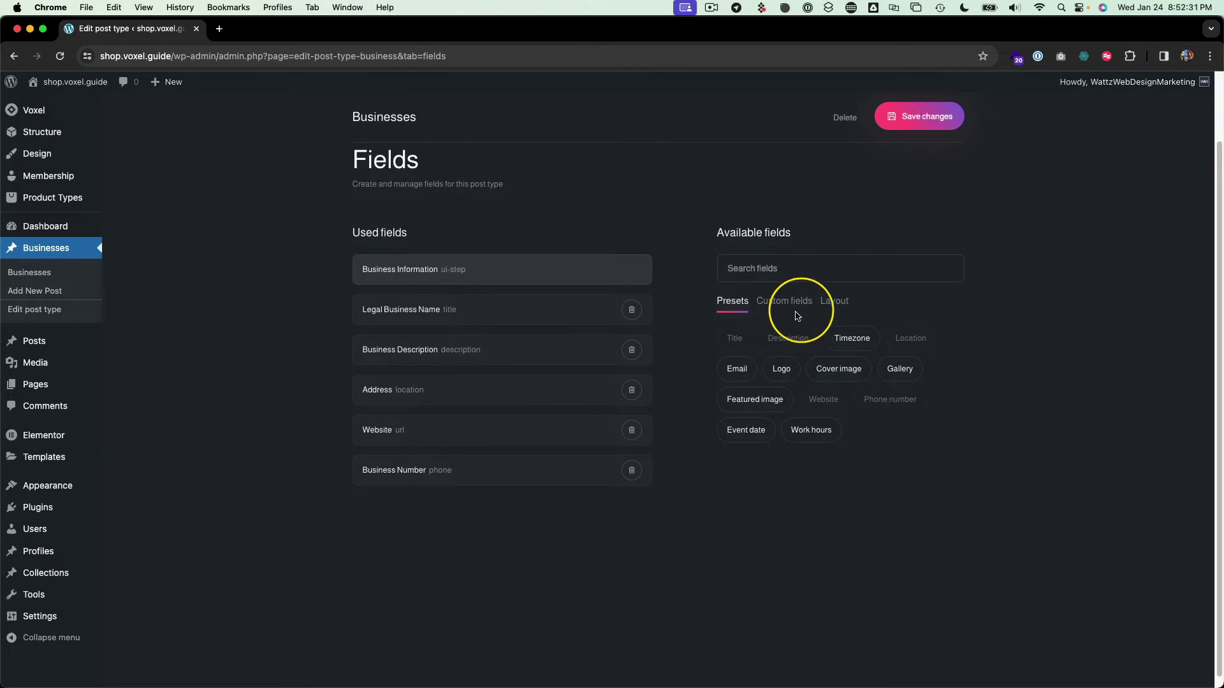
click(835, 303)
click(740, 338)
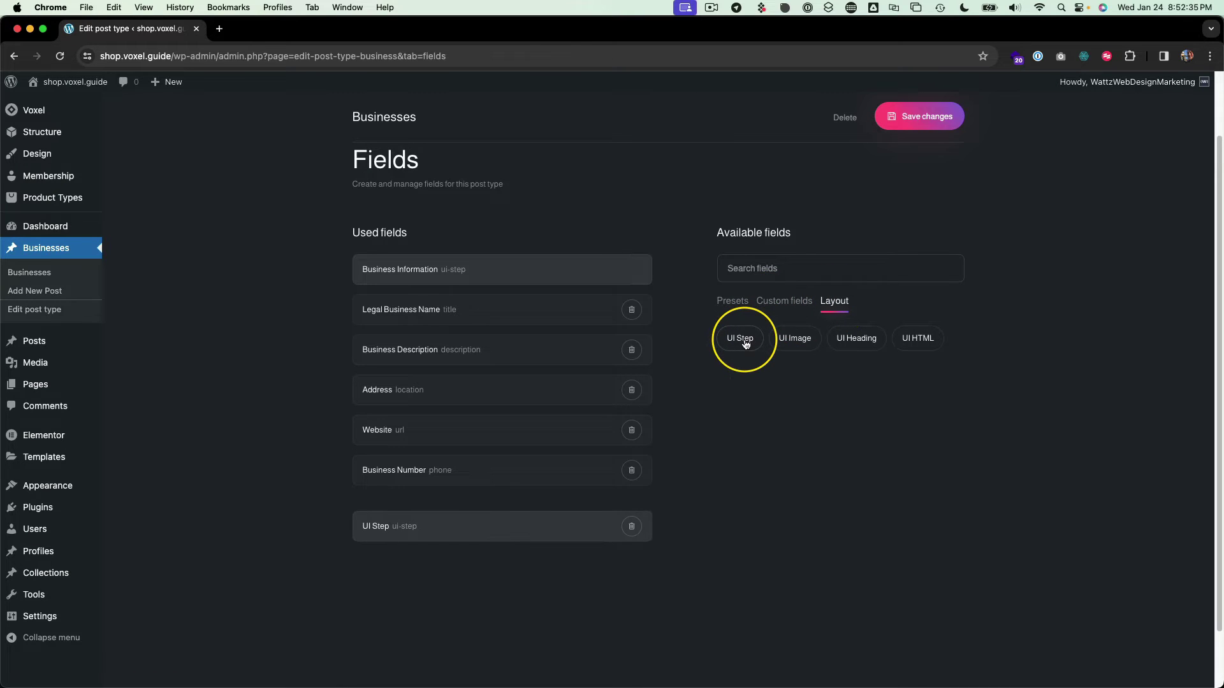
click(501, 526)
click(431, 218)
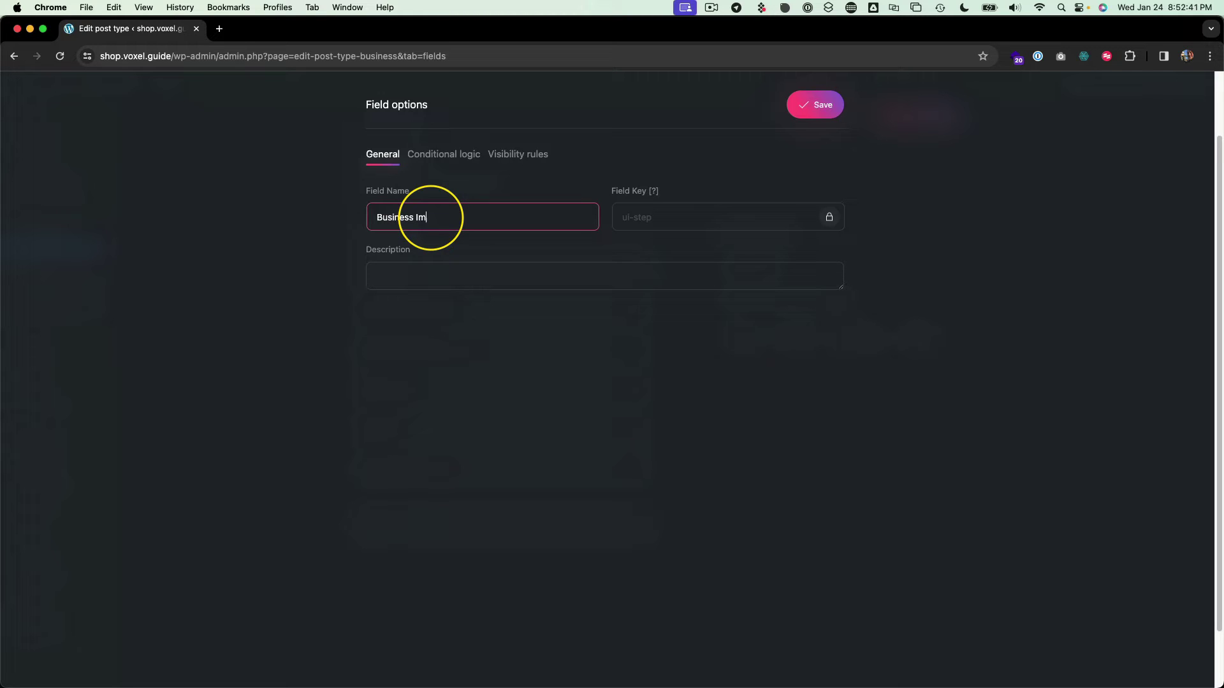
click(822, 105)
- Add the Logo, Cover image and Gallery preset fields under it
click(742, 301)
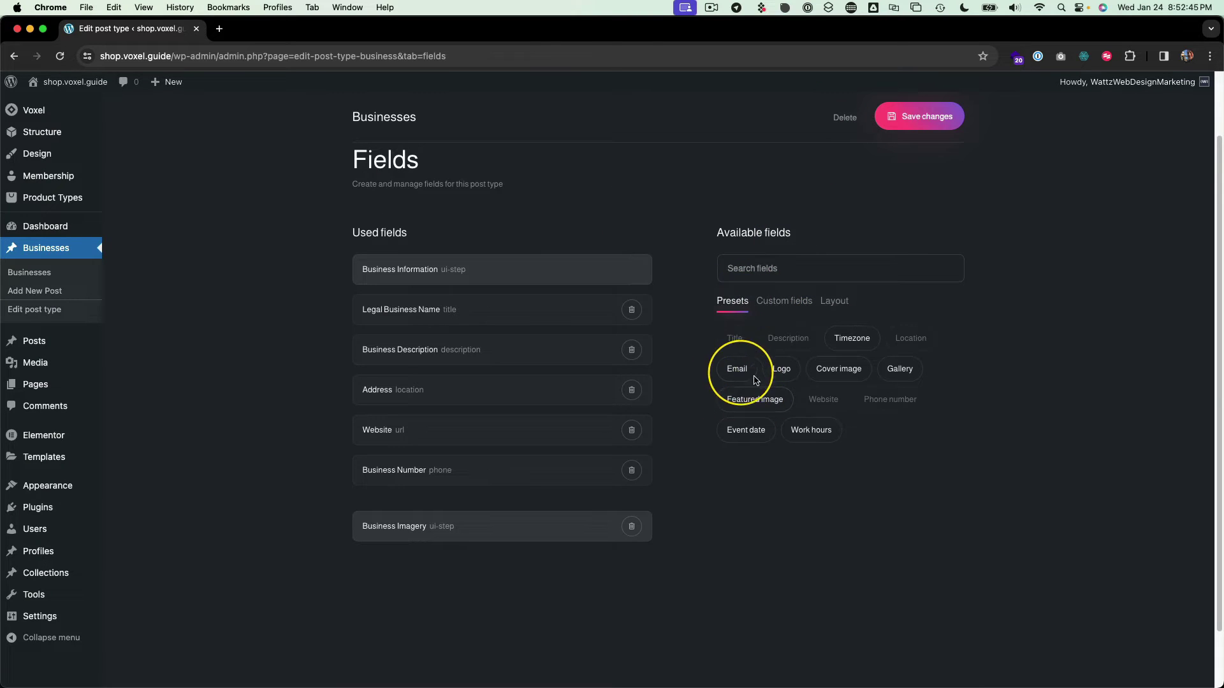
click(780, 373)
click(828, 376)
click(889, 375)
scroll(704, 411, down, 3)
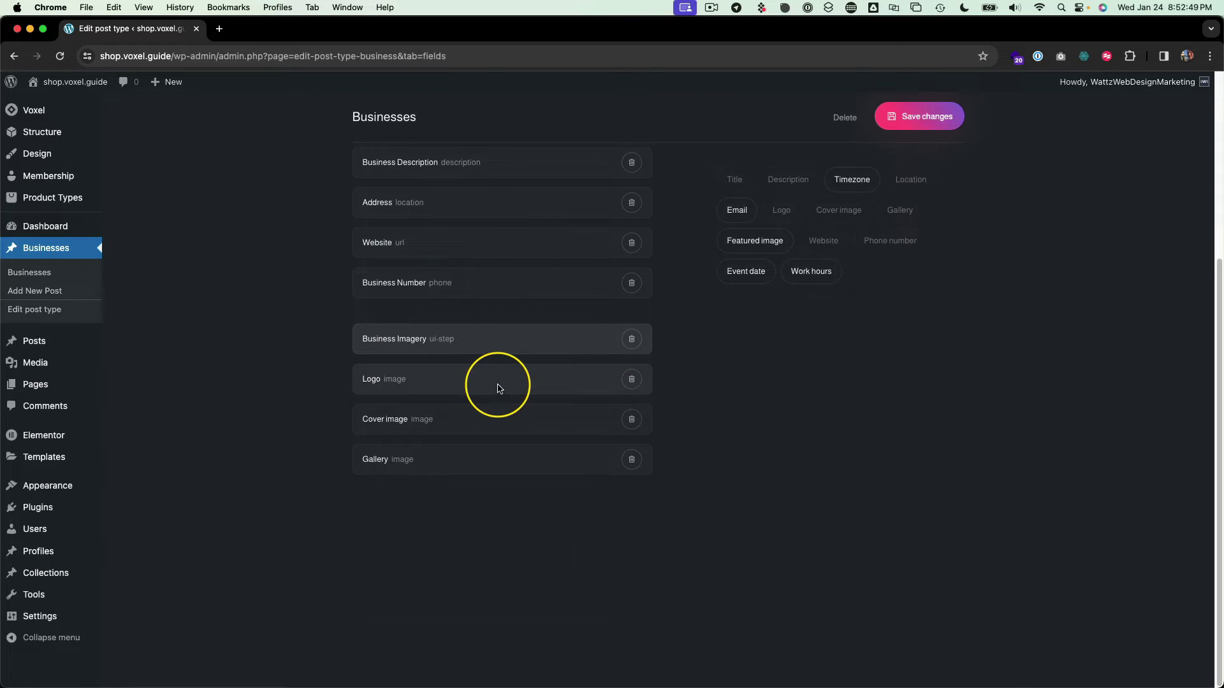
- Rename the logo field Business Logo: square-photo description, one file up to 10000 kB, required
click(499, 383)
click(422, 213)
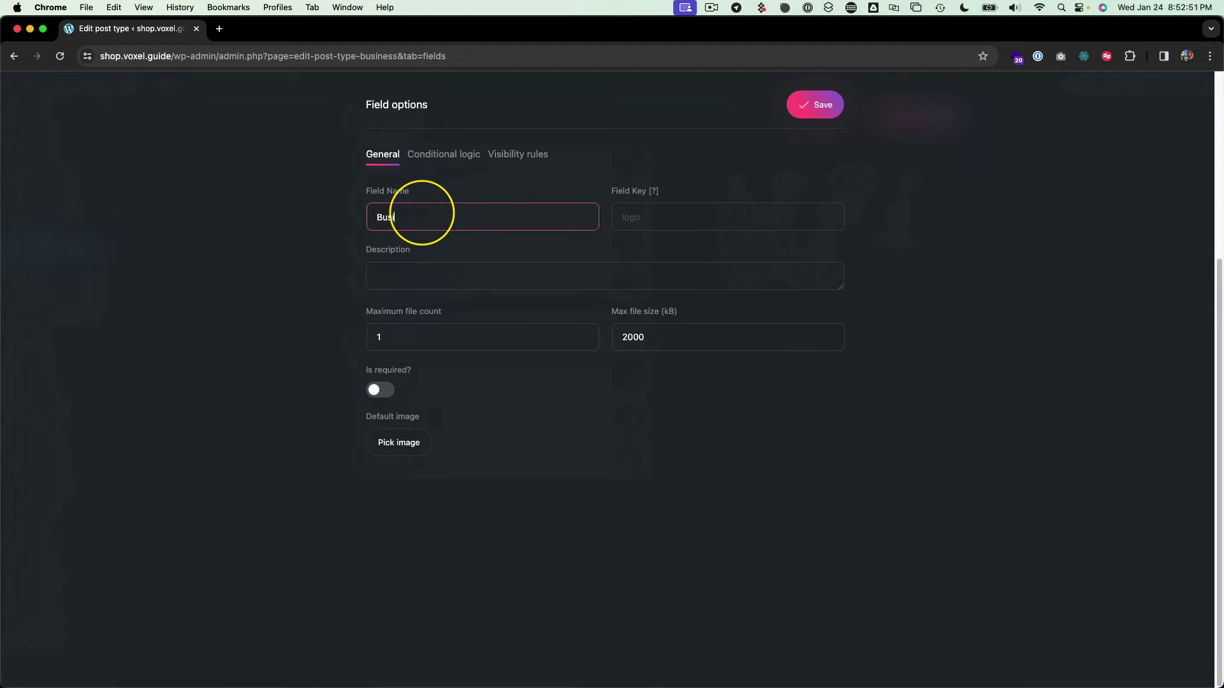
click(419, 283)
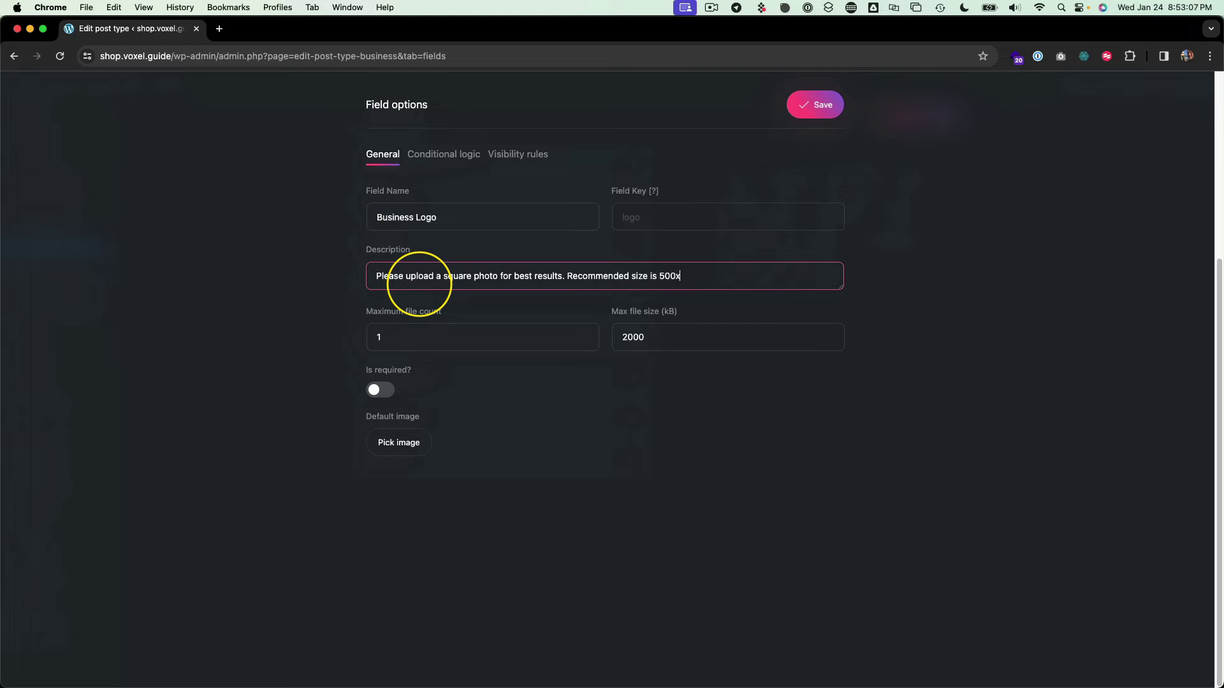
click(415, 339)
click(672, 344)
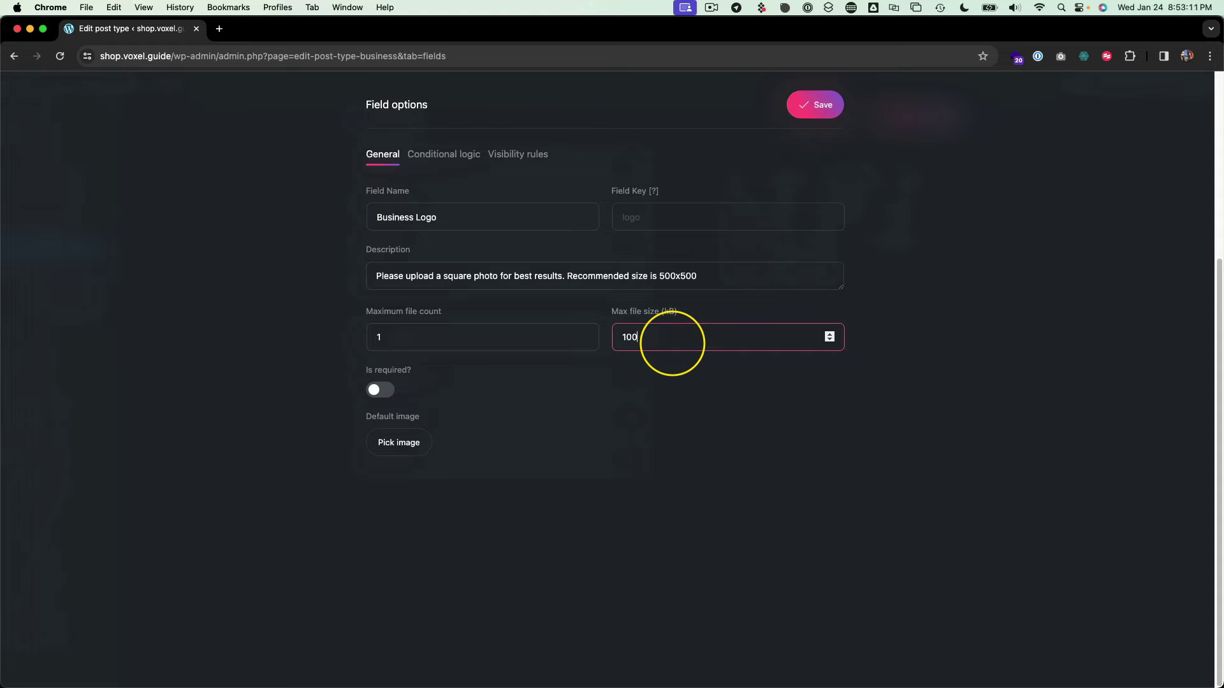
click(284, 347)
click(380, 390)
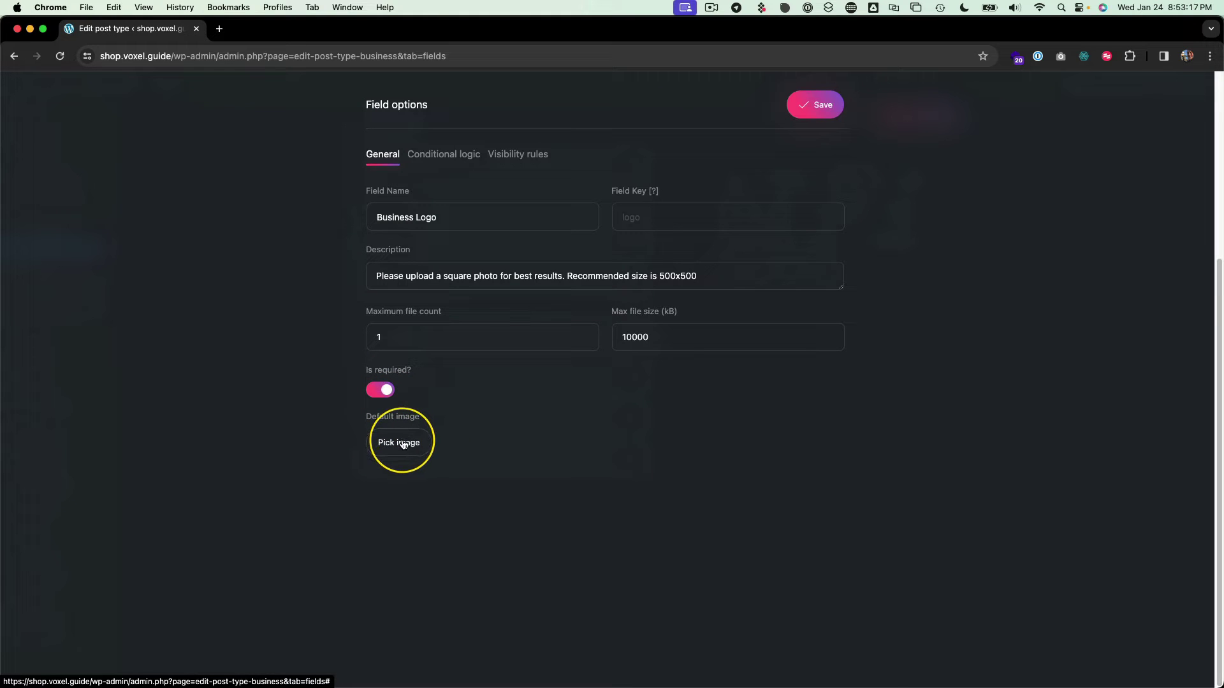
- Upload voxel-guide-youtube.jpg and set it as the Business Logo default image
click(406, 445)
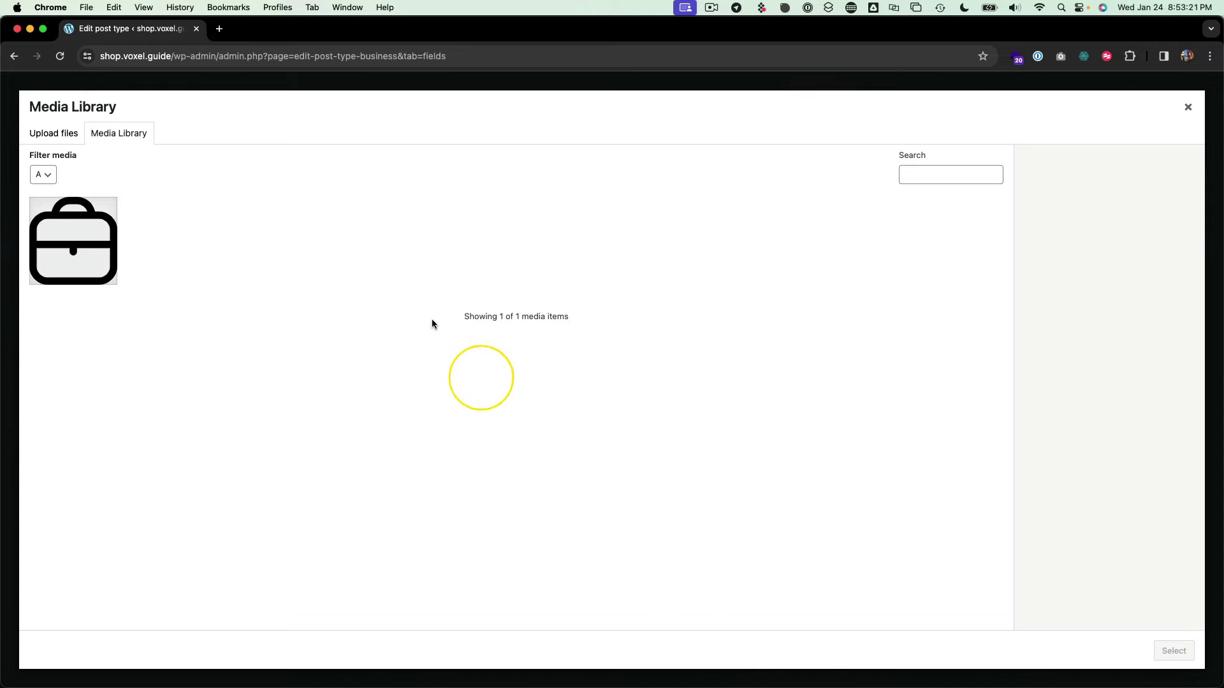
click(1115, 668)
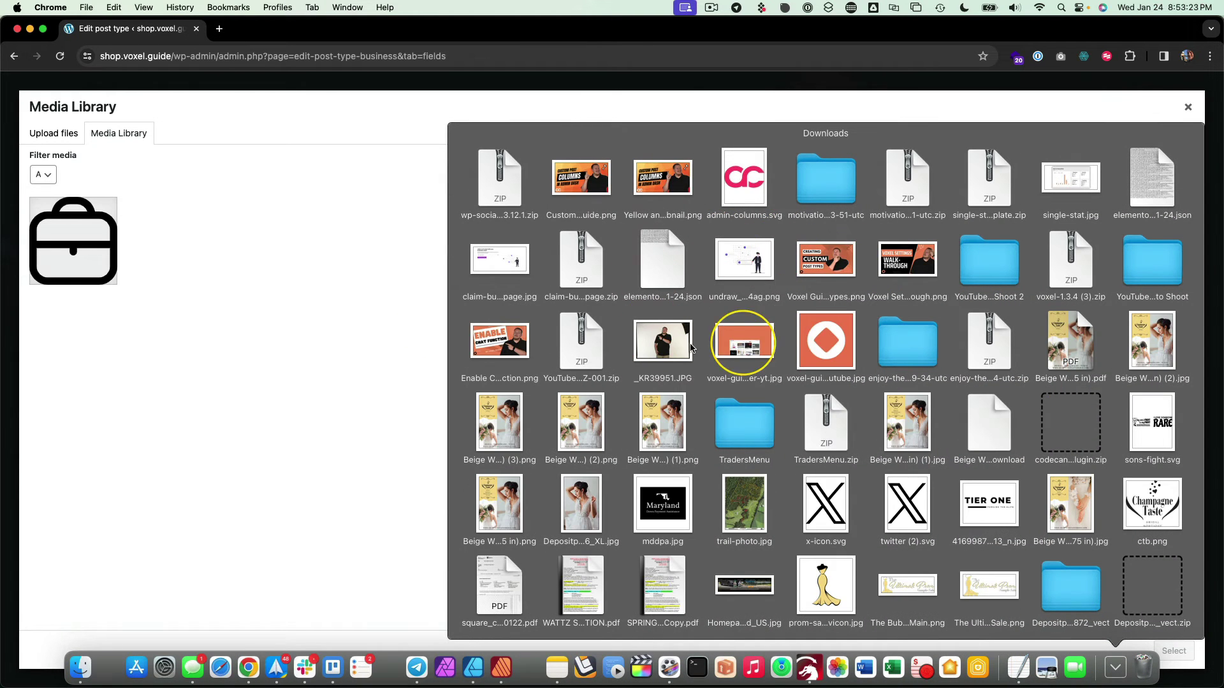
drag(823, 336, 482, 509)
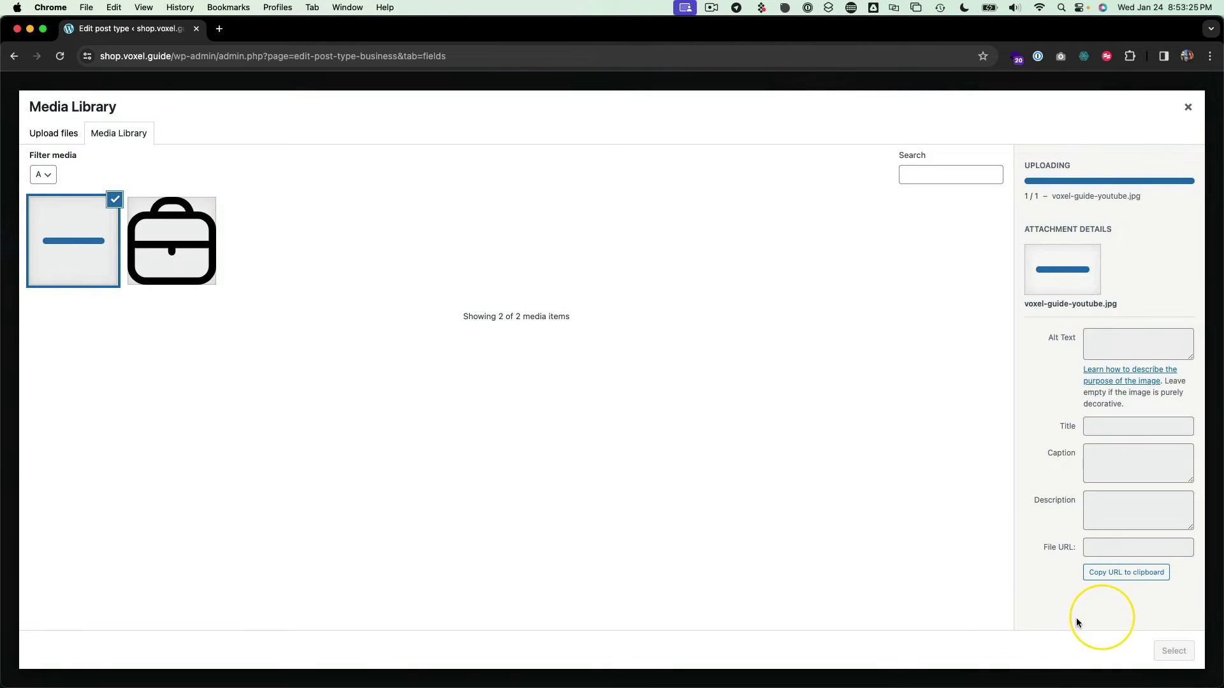
click(1172, 650)
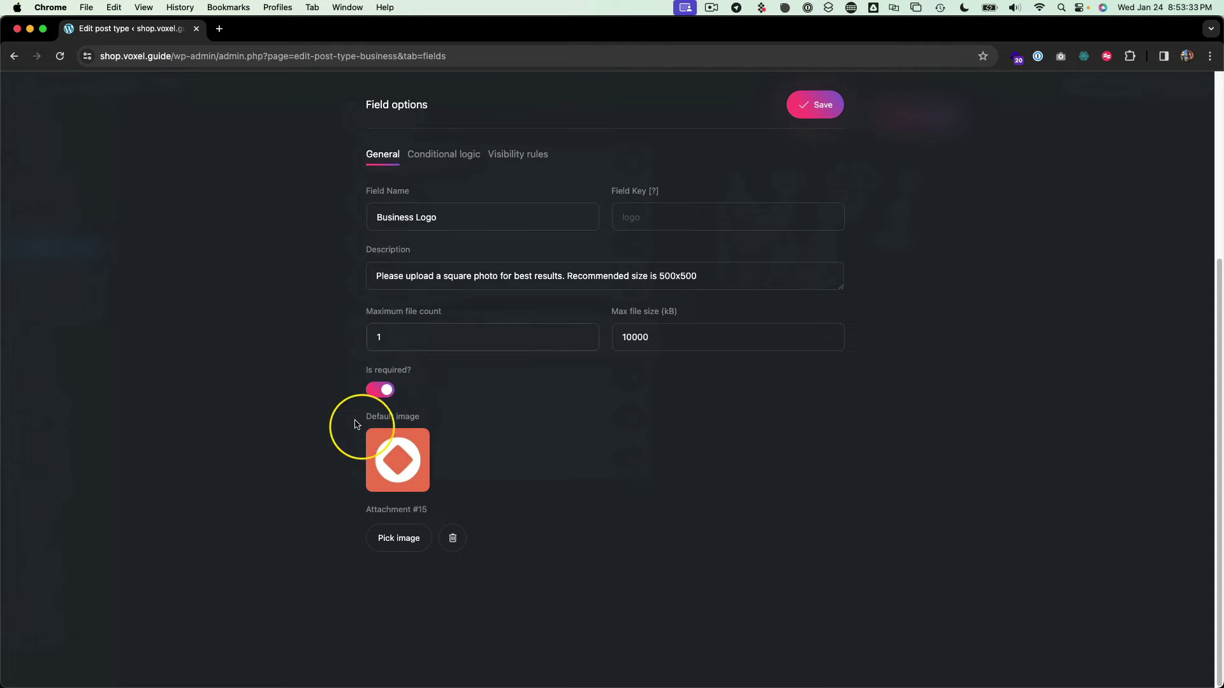
- Save Business Logo, then rename Cover image to Cover Photo, 10000 kB max, required
click(805, 104)
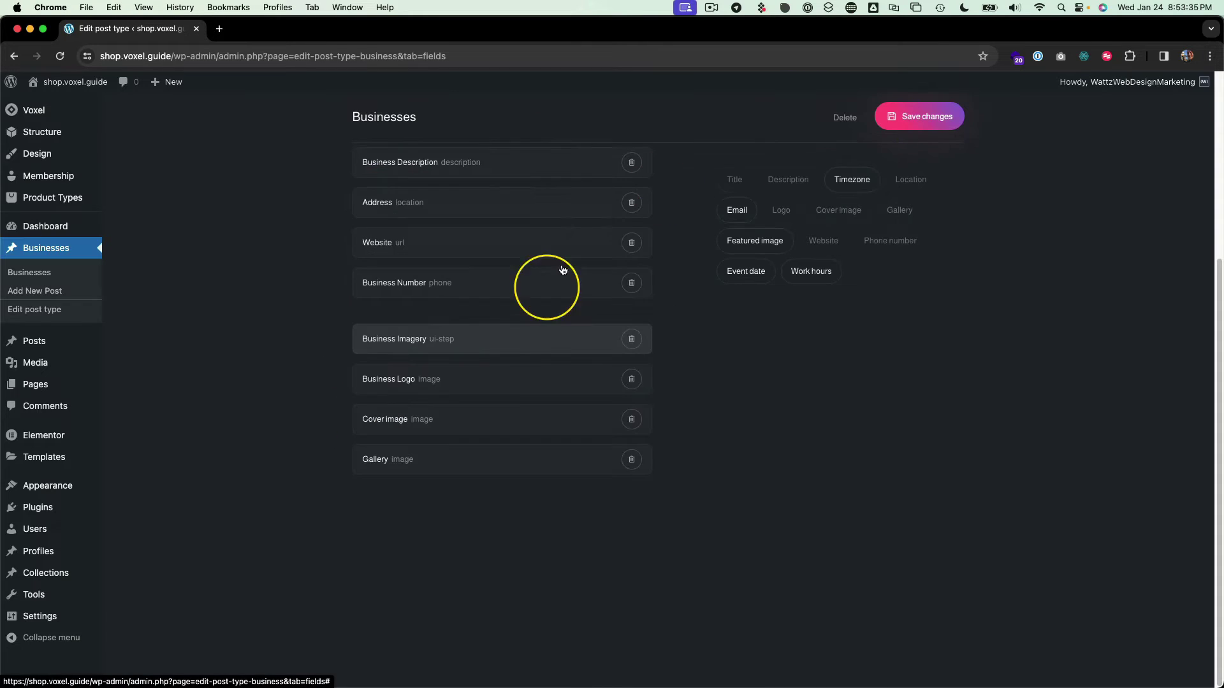
click(469, 417)
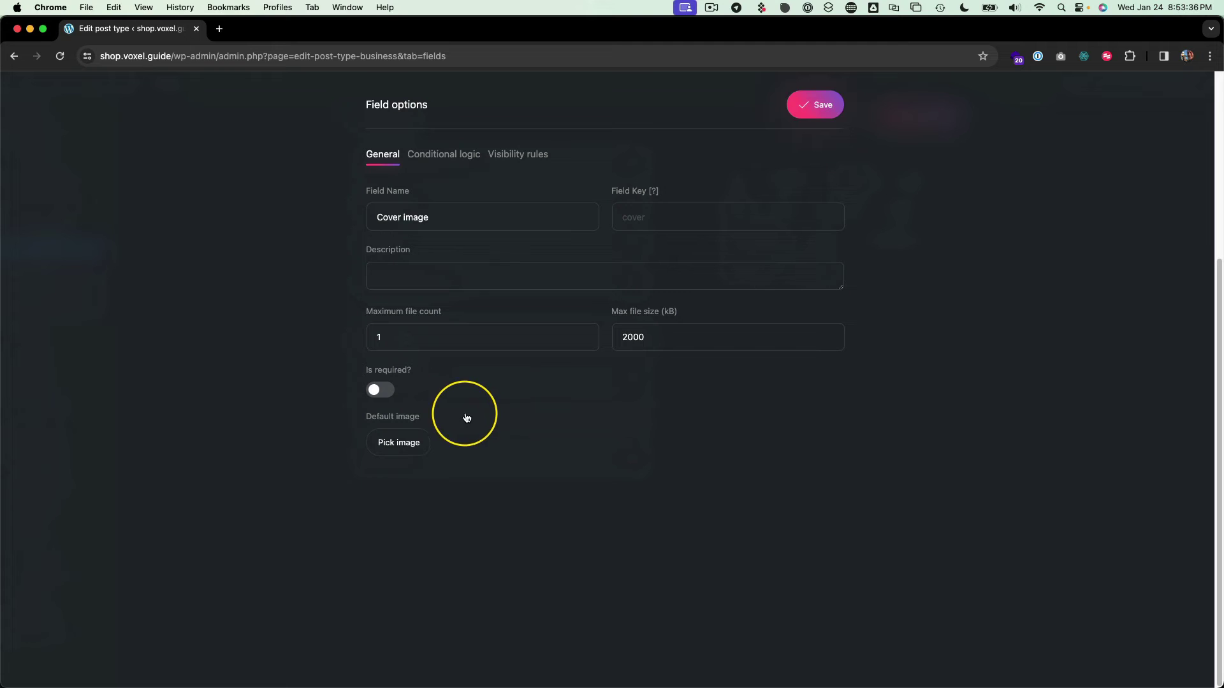
click(454, 217)
key(super+a)
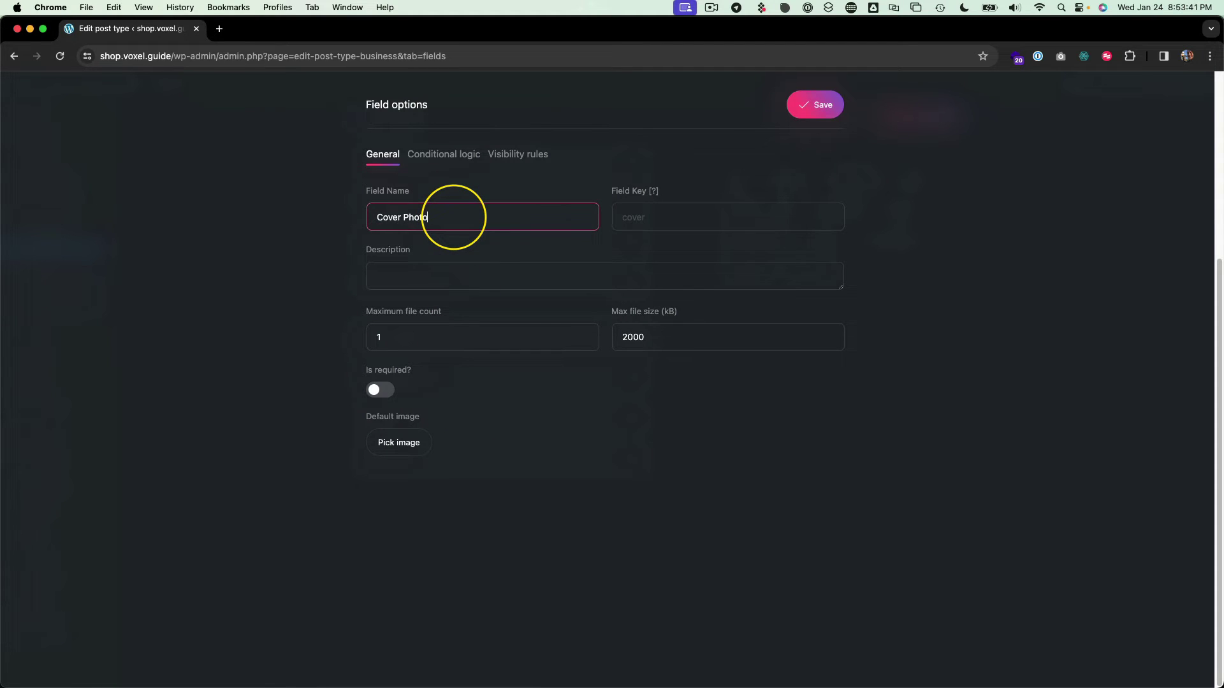
text(Cover Photo)
click(675, 336)
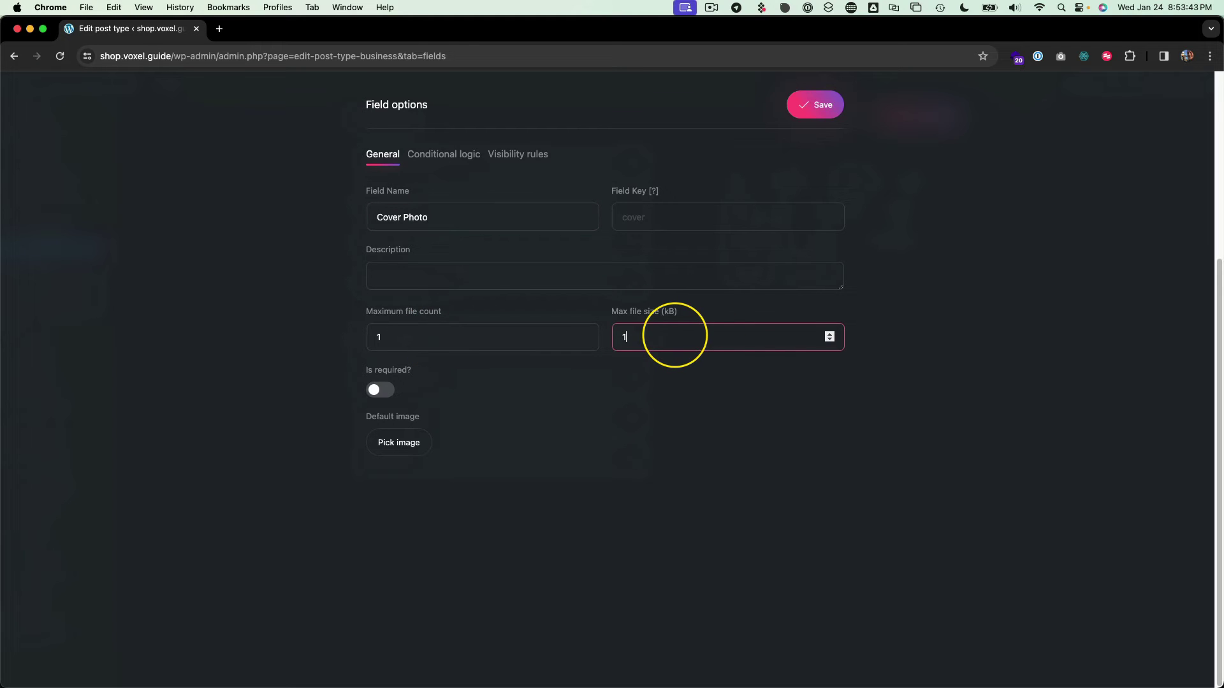
text(10000)
click(381, 389)
- Upload a cover image as the Cover Photo default and save the field
click(405, 441)
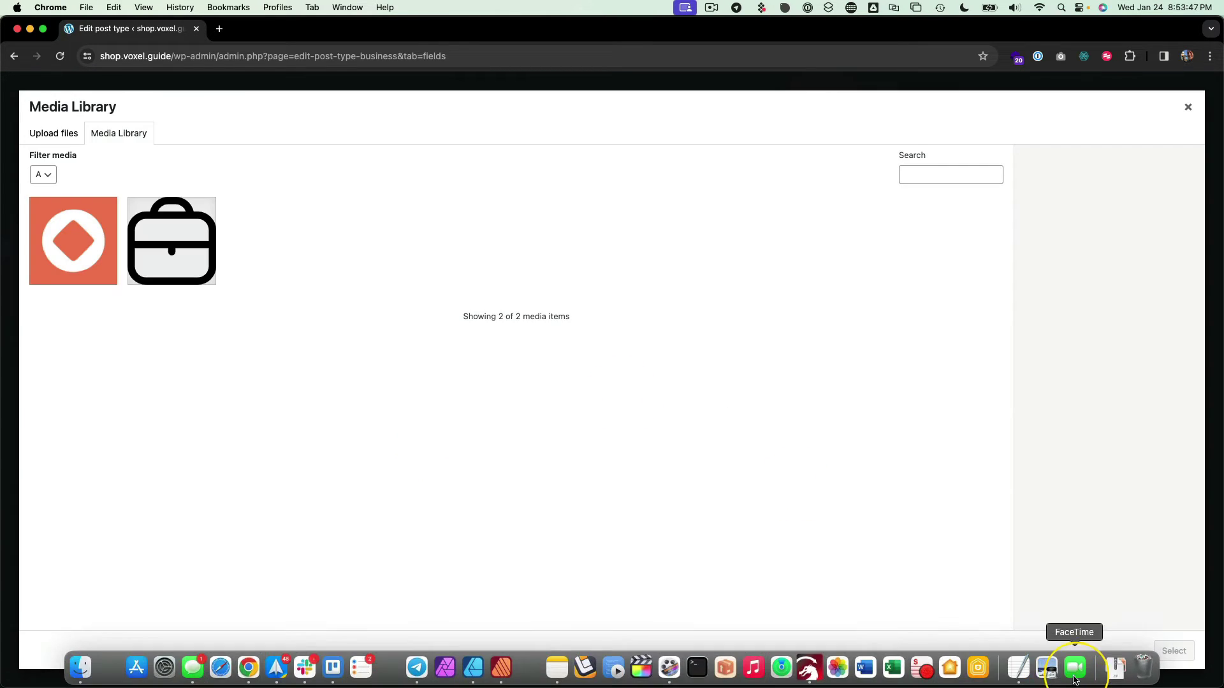
click(1115, 667)
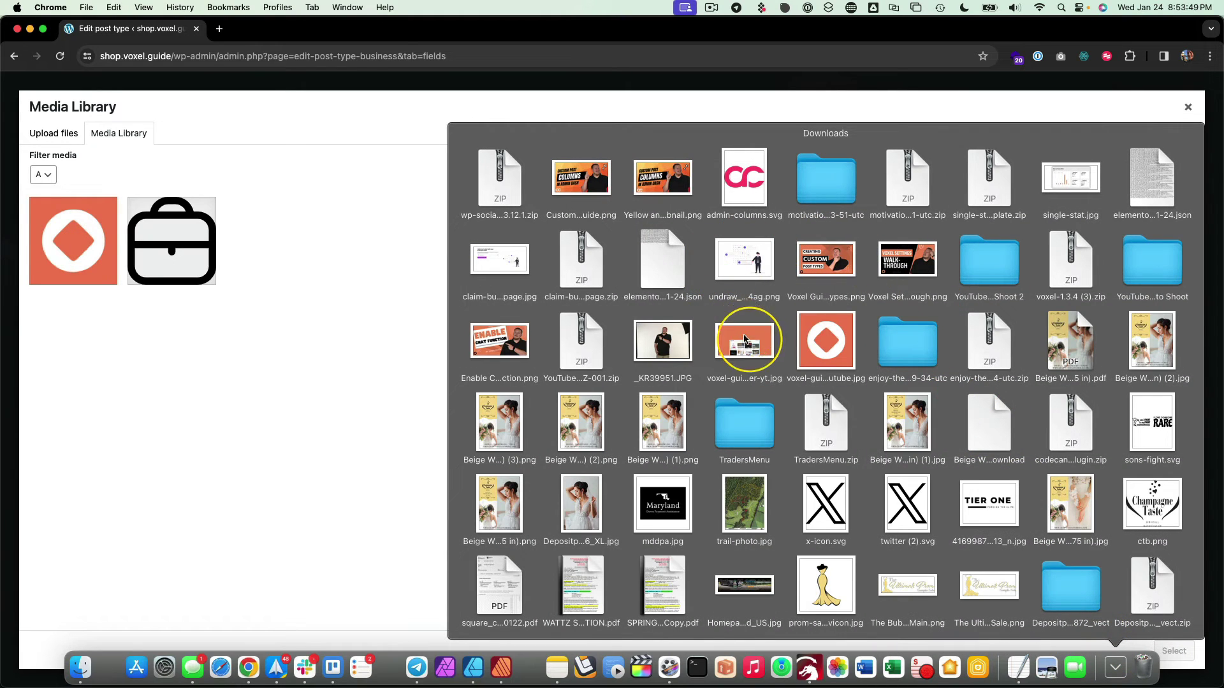
drag(750, 345, 446, 495)
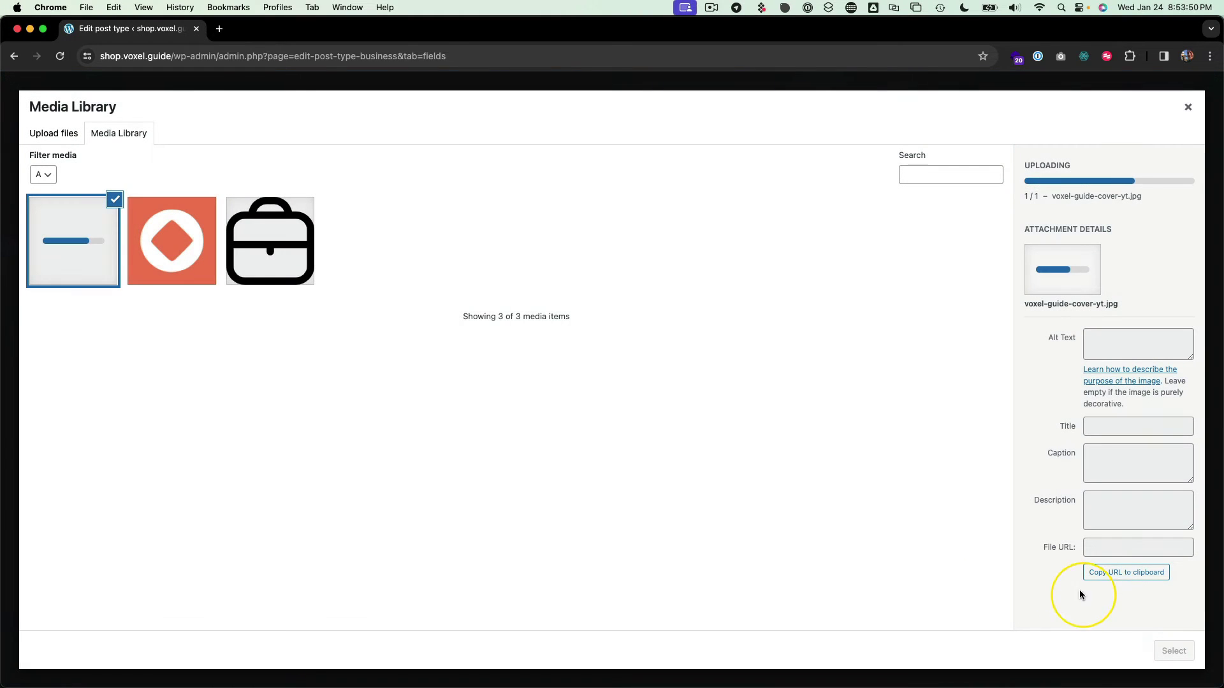
click(1173, 650)
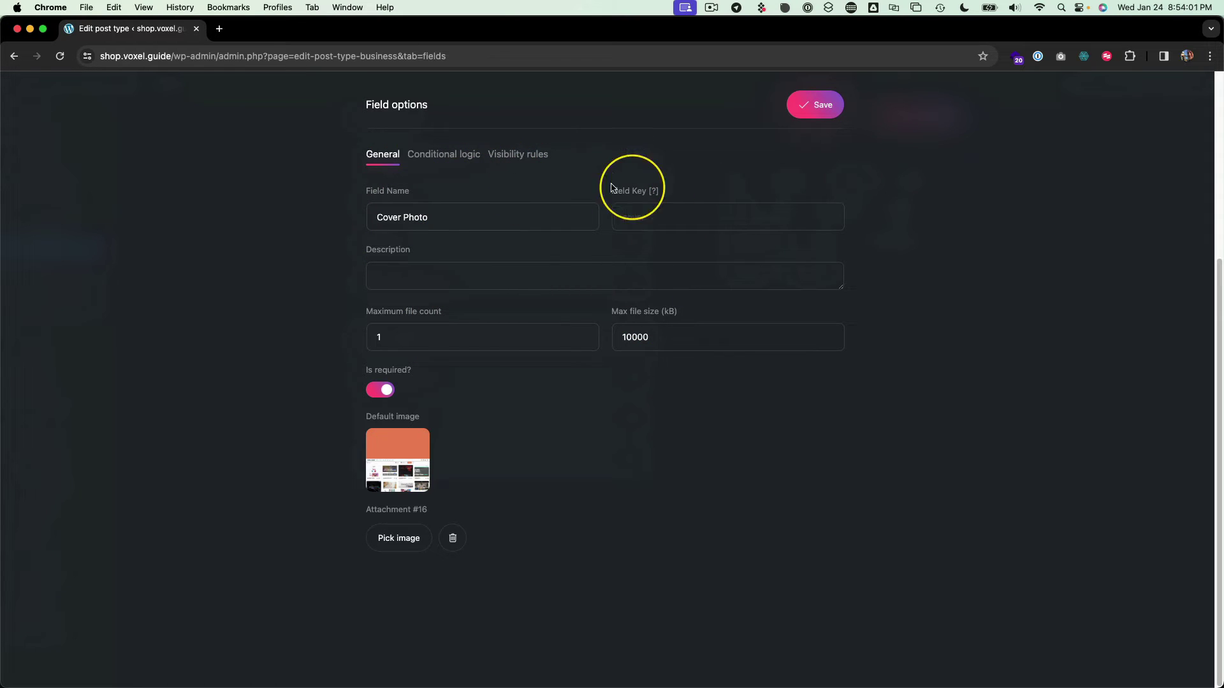
click(809, 106)
- Rename Gallery to Photos of Your Business, allow 20 files of 10000 kB, describe previous work
scroll(738, 385, up, 2)
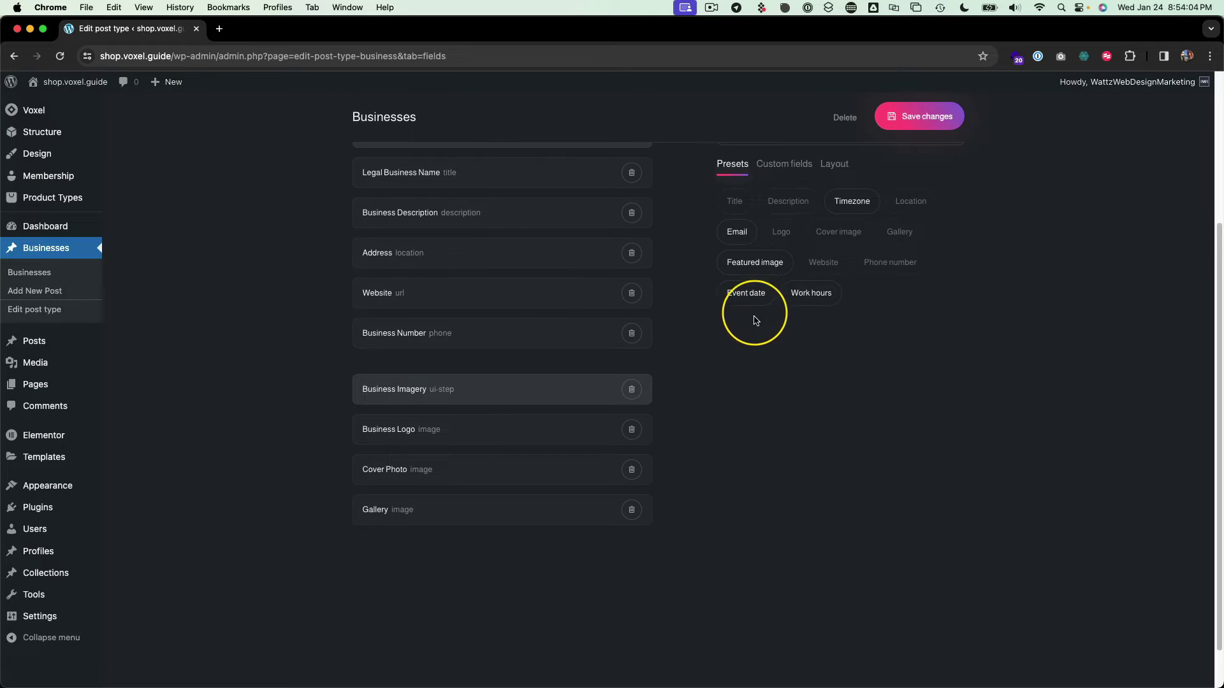
click(429, 510)
double_click(424, 222)
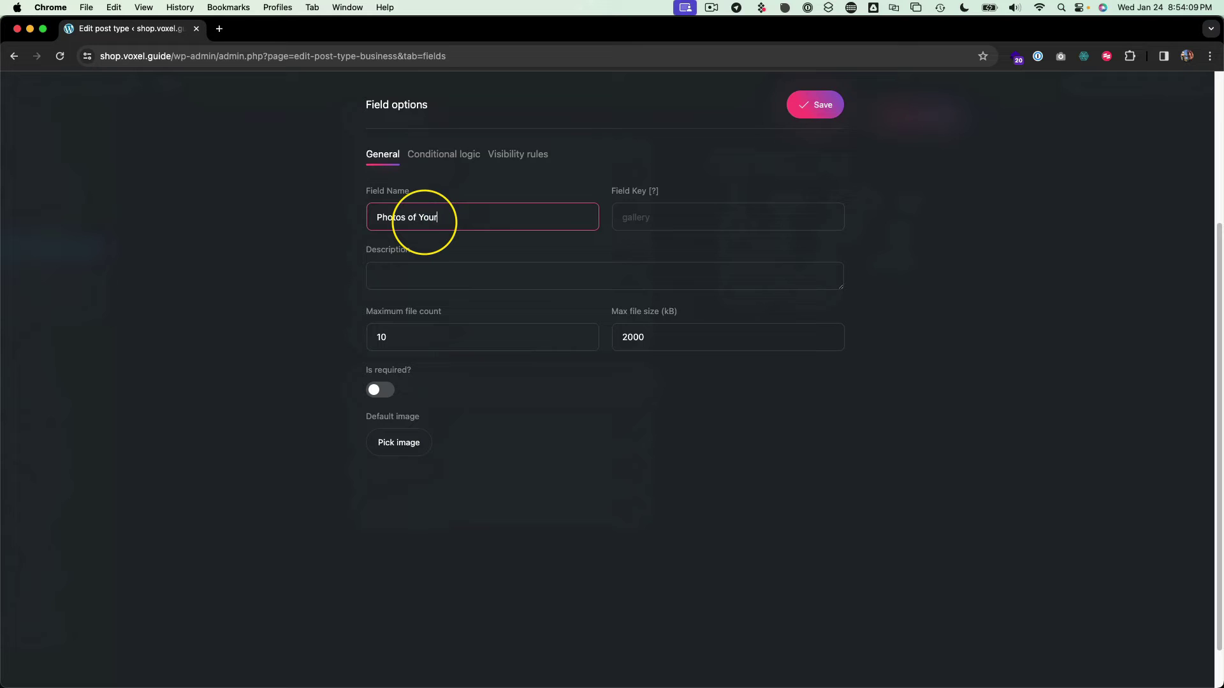
click(456, 342)
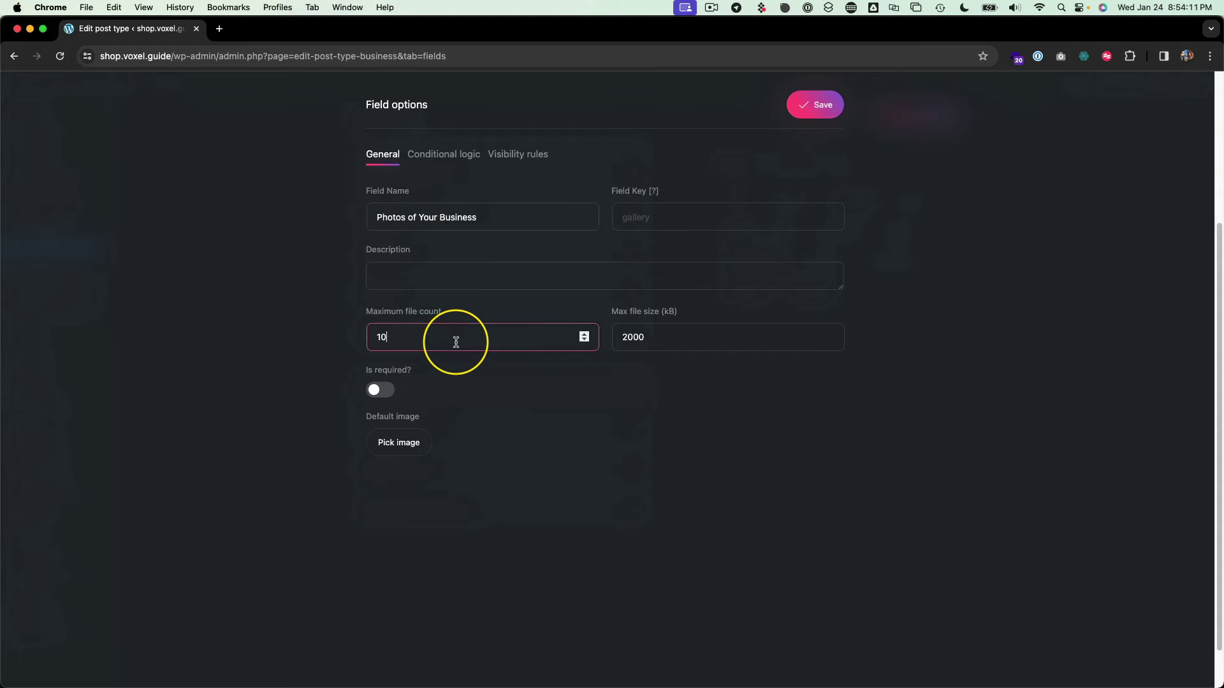
click(457, 281)
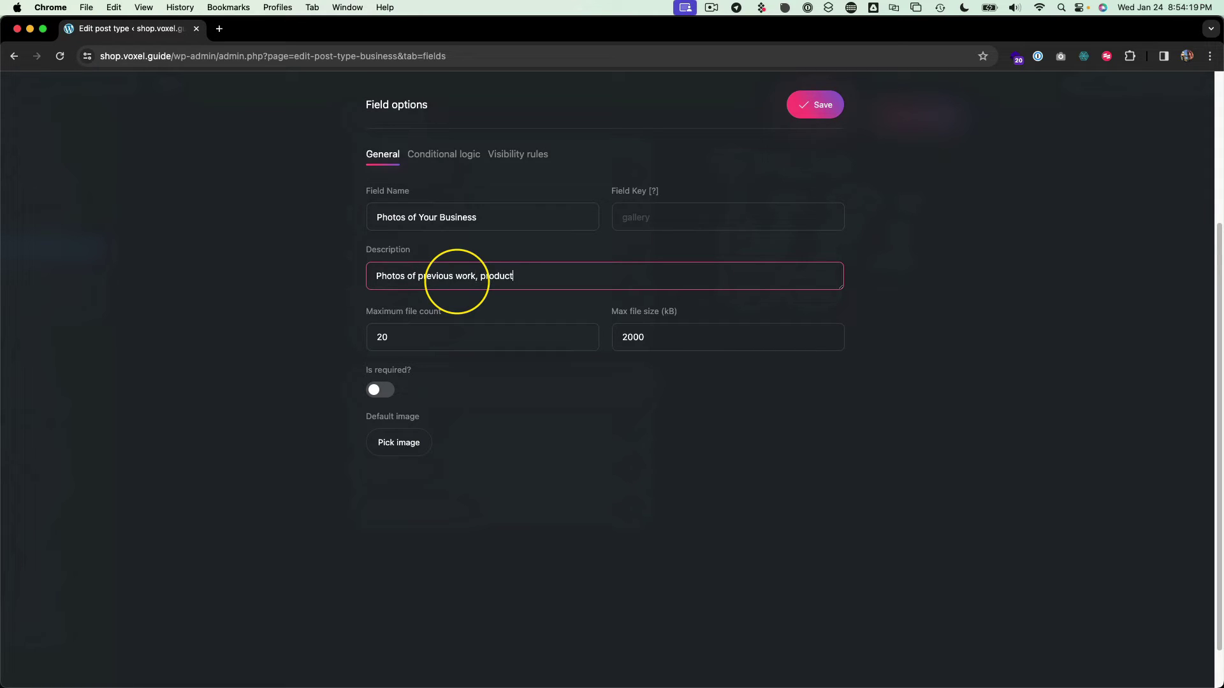
click(627, 336)
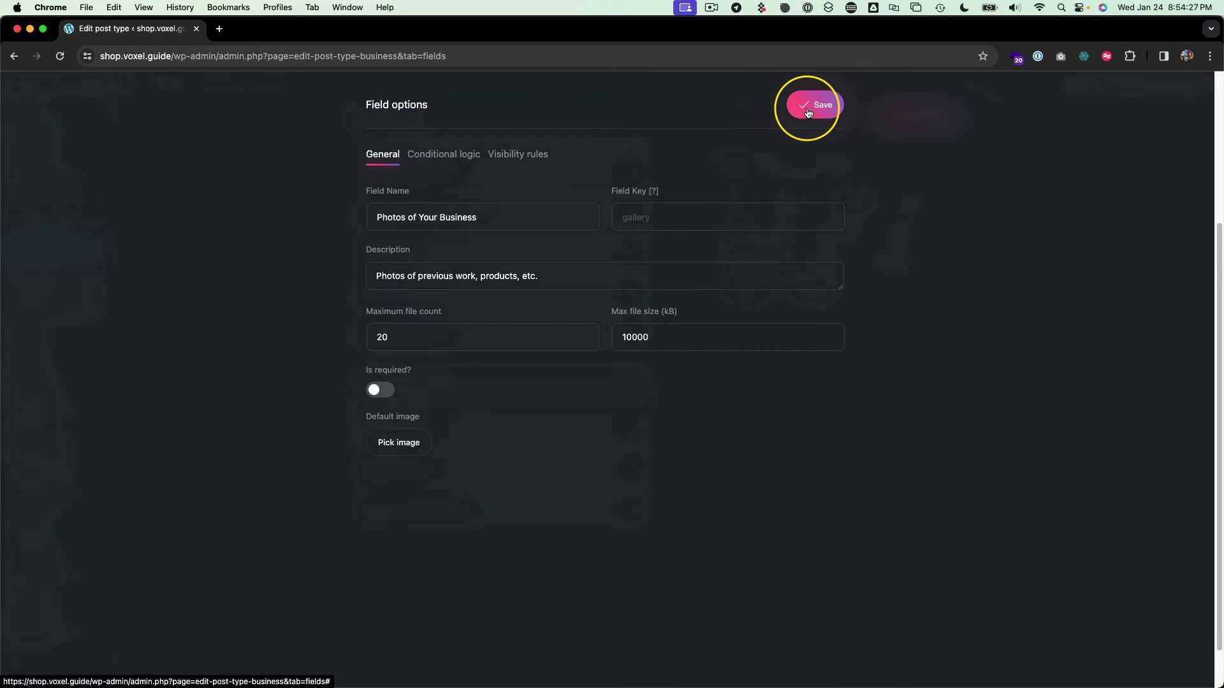
click(807, 112)
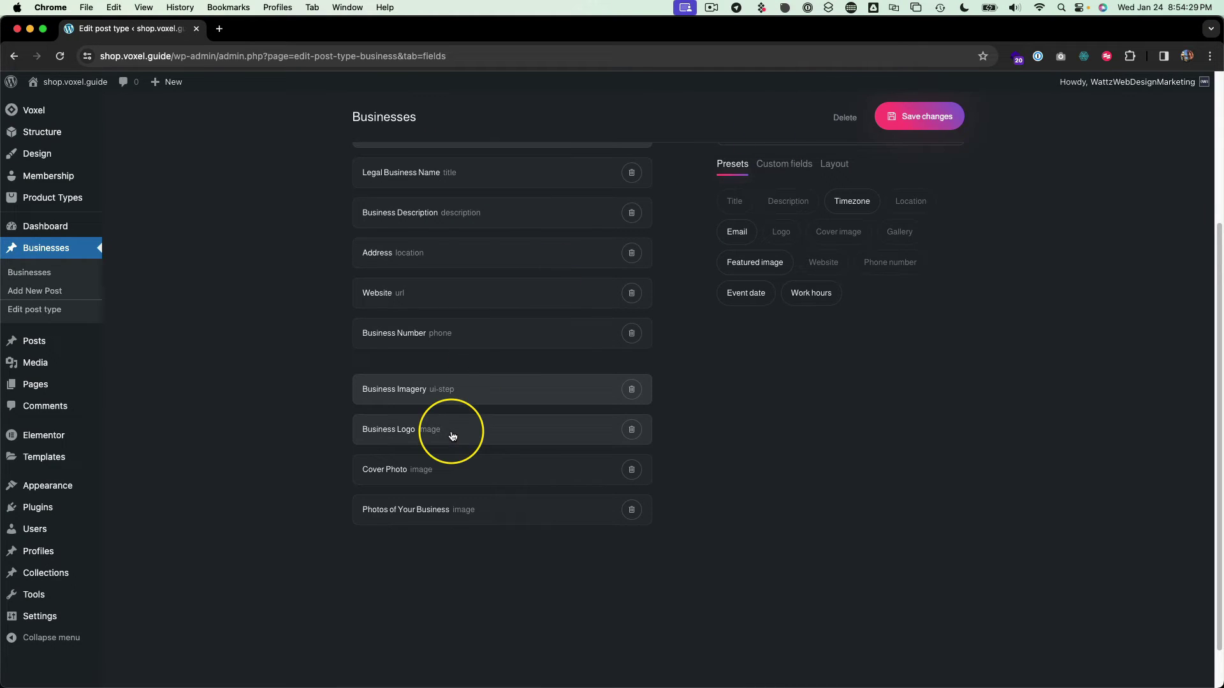
- Add the Work hours preset with a UI step above it named Additional Business Information
scroll(717, 309, up, 1)
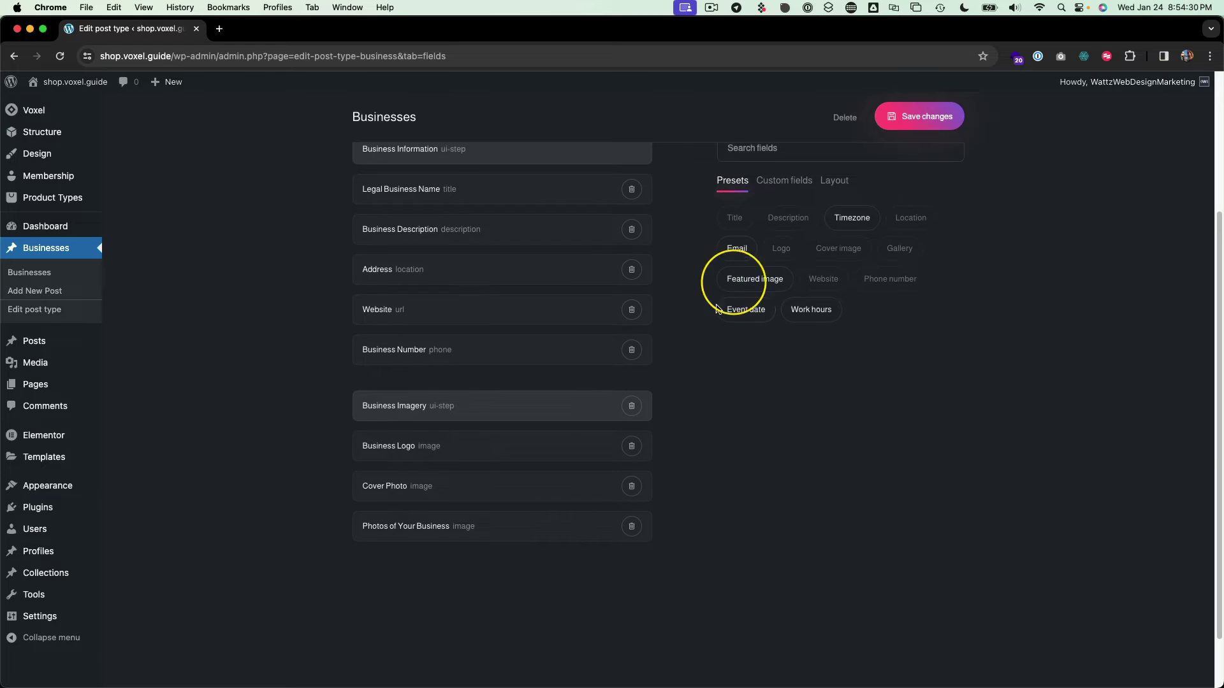
click(774, 182)
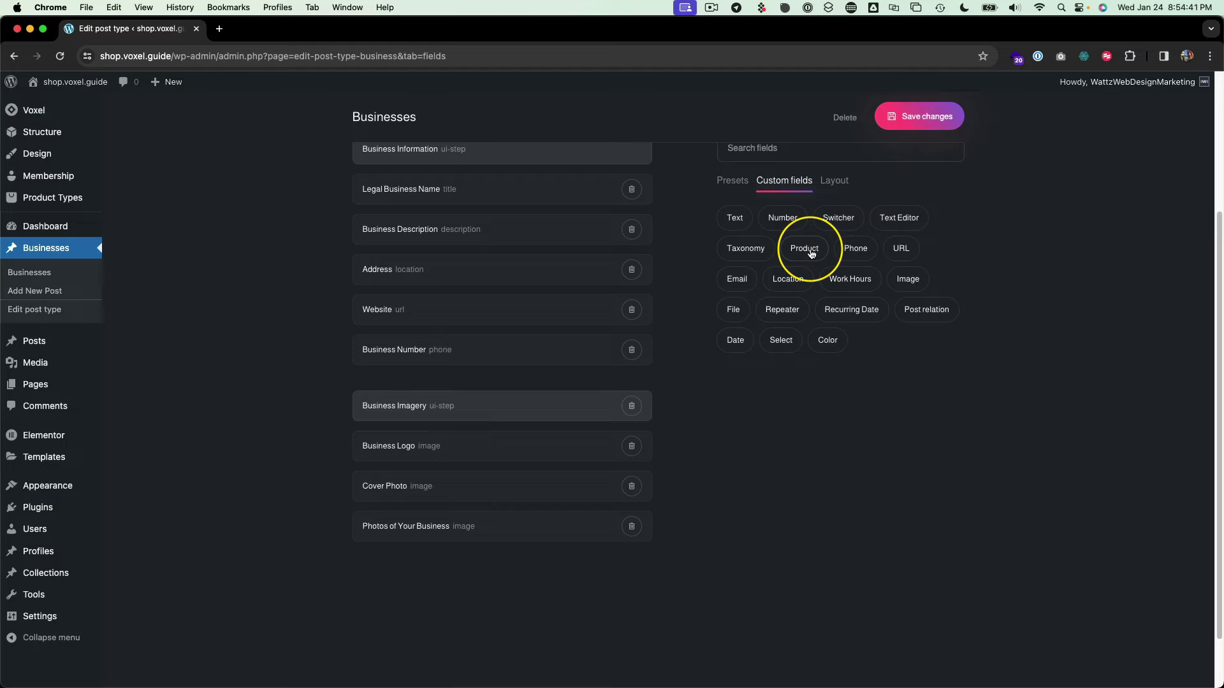
click(736, 182)
click(797, 309)
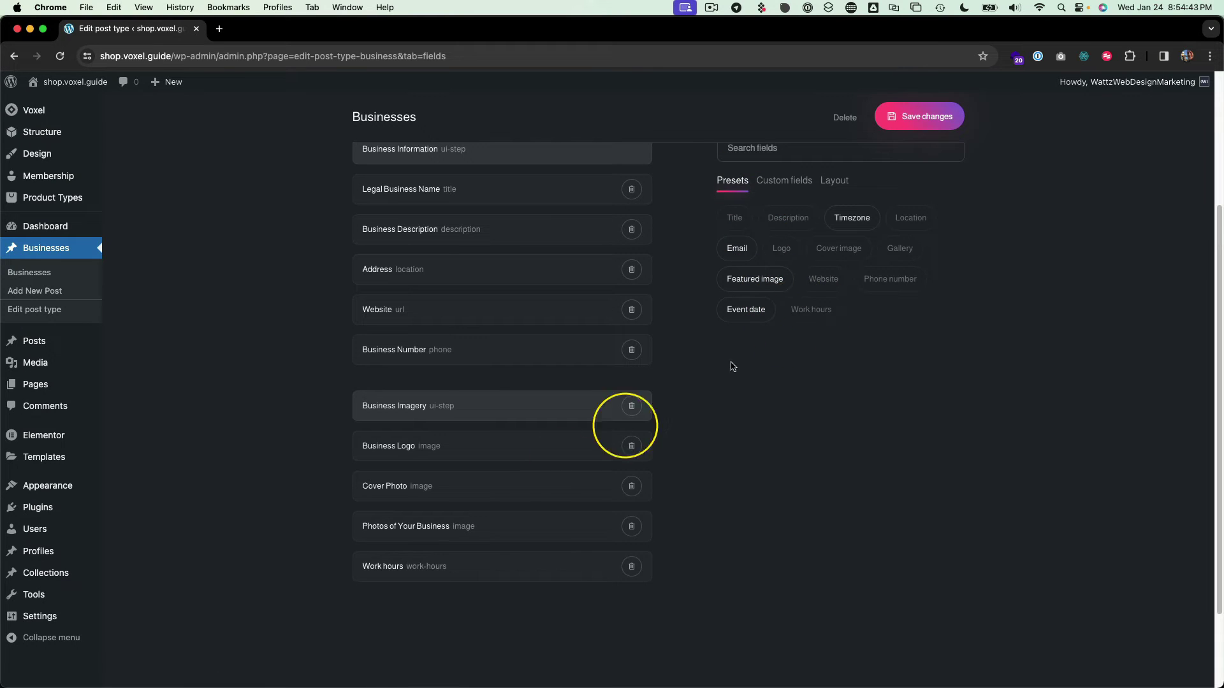
click(786, 181)
click(739, 218)
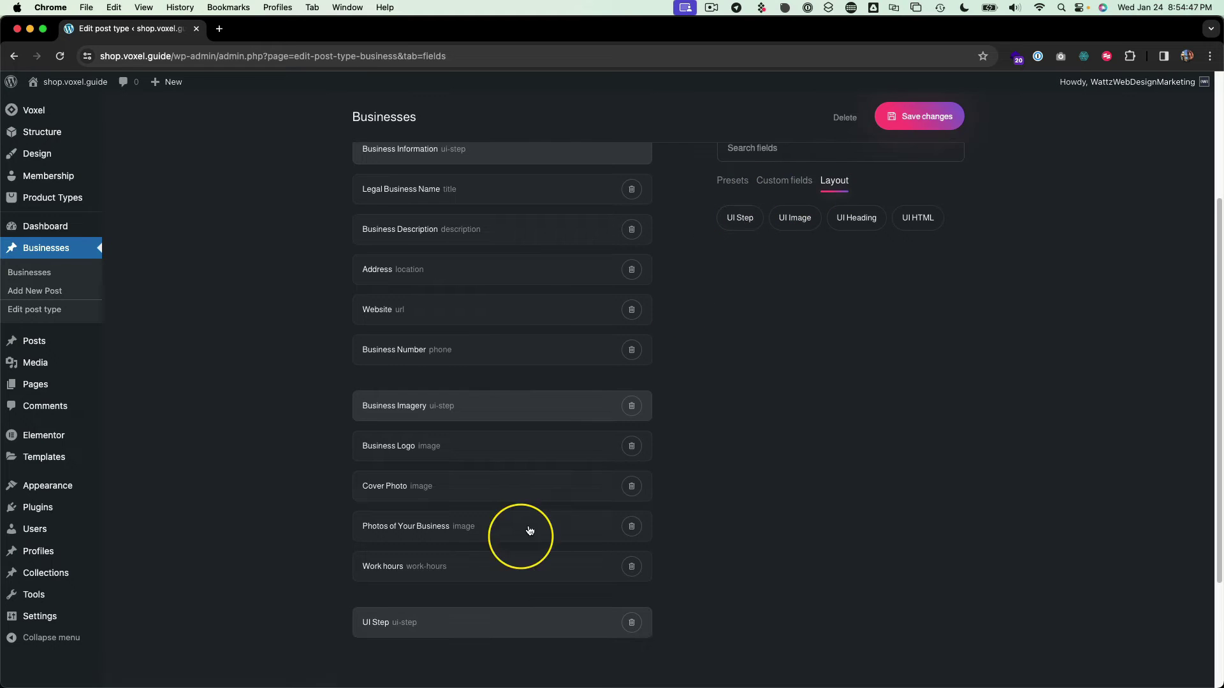
drag(483, 626, 473, 584)
click(472, 585)
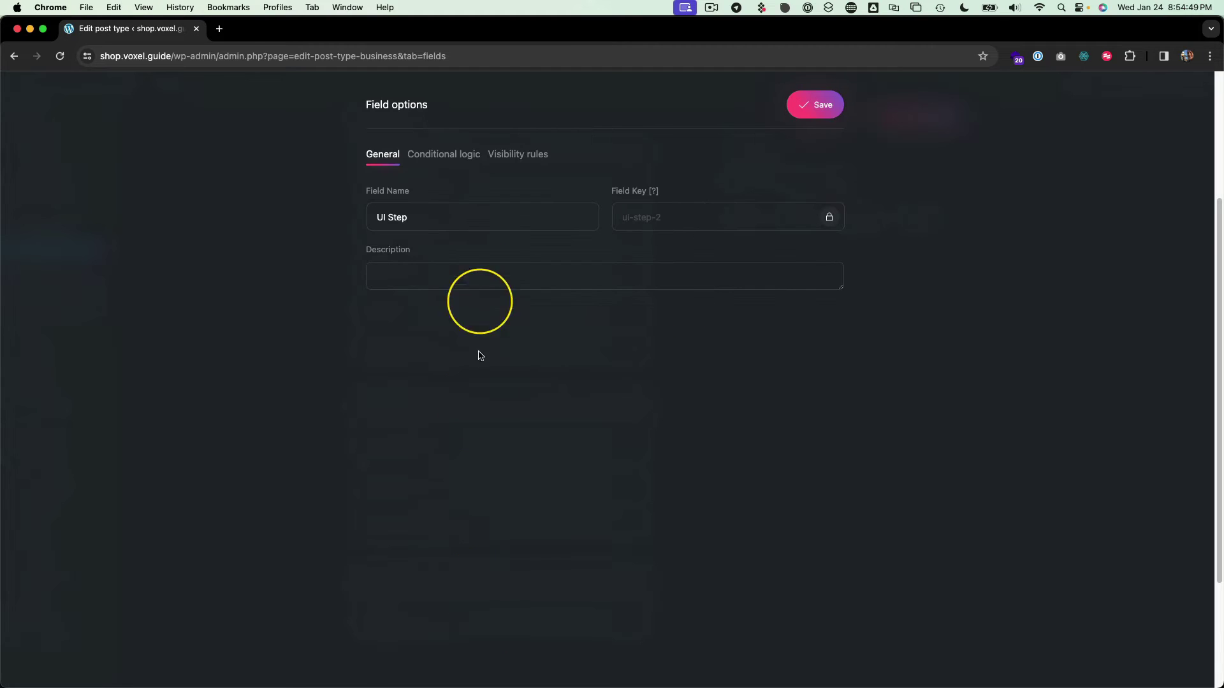
triple_click(466, 219)
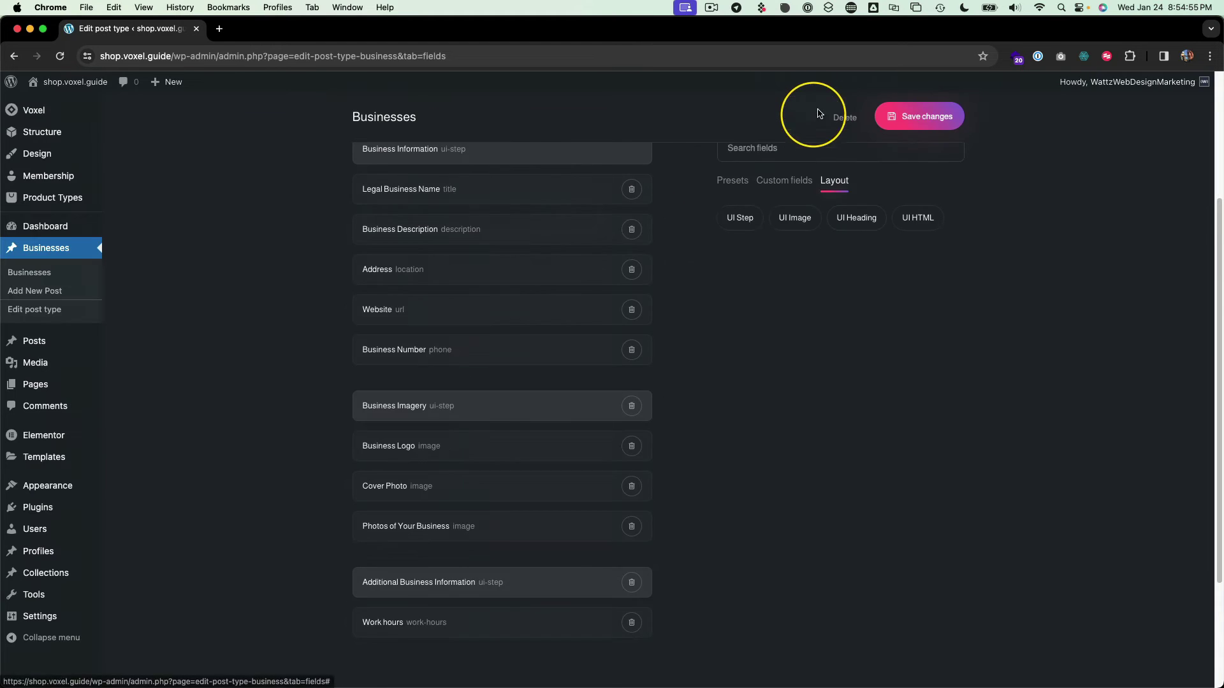
- Rename Work hours to Hours of Operation, make it required, and save
click(446, 620)
triple_click(481, 205)
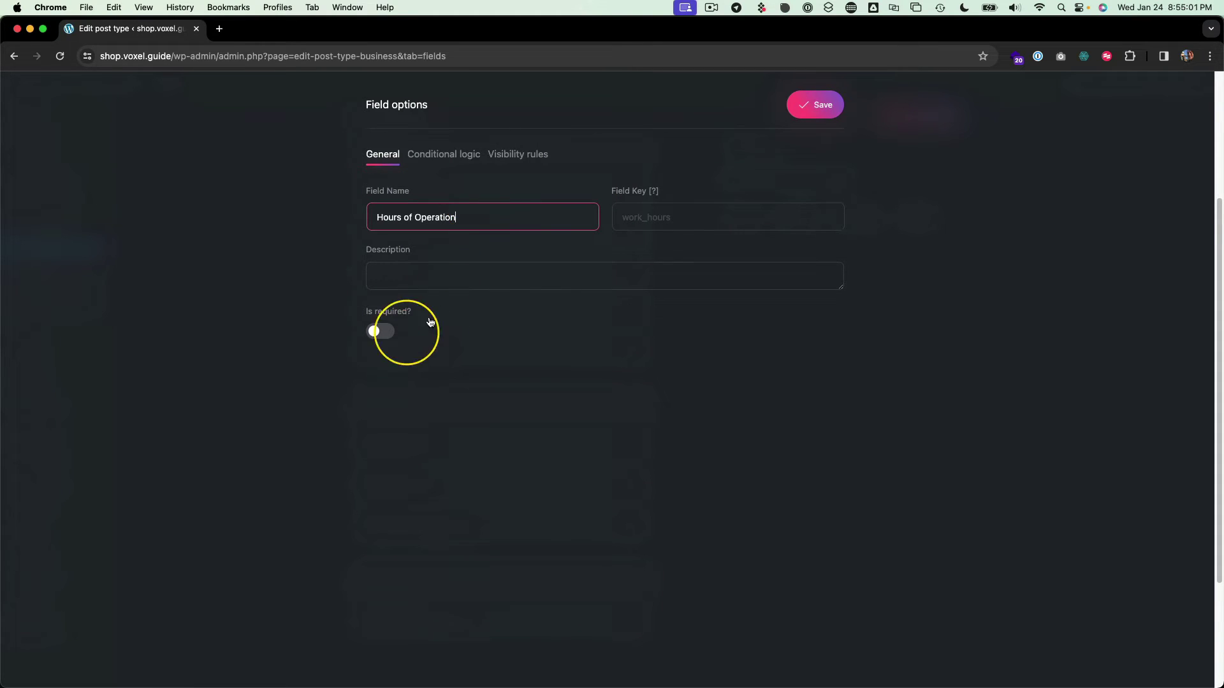
click(510, 276)
click(811, 106)
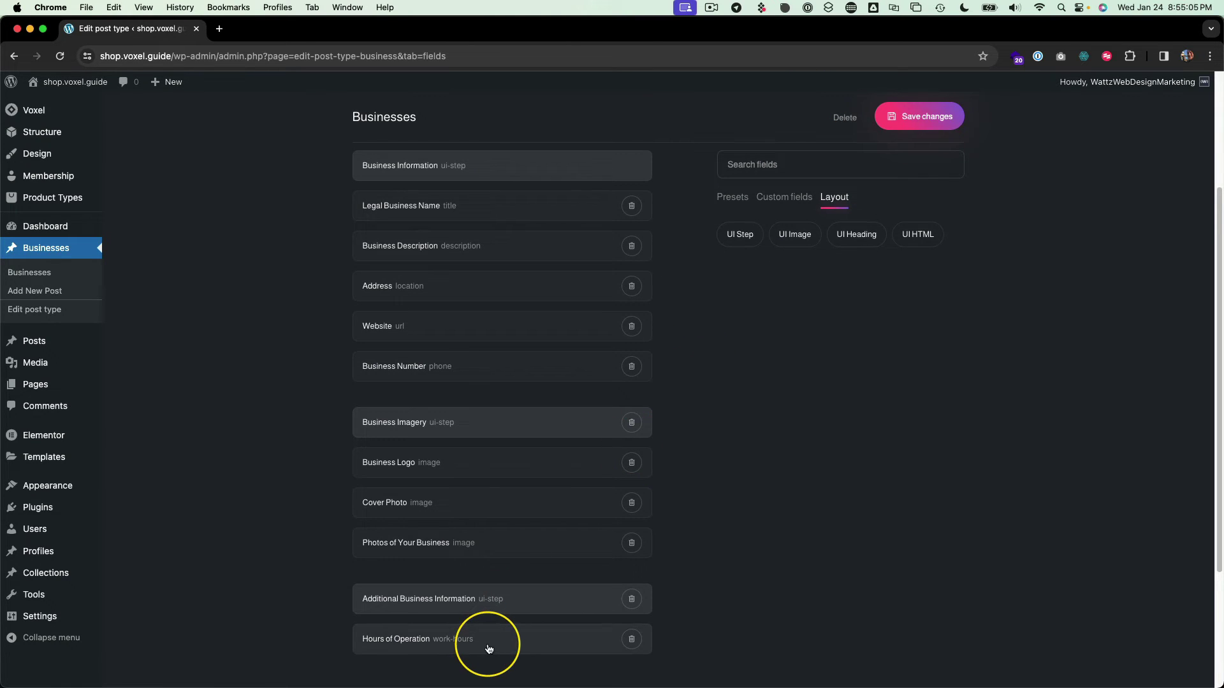
click(491, 641)
click(374, 331)
click(818, 107)
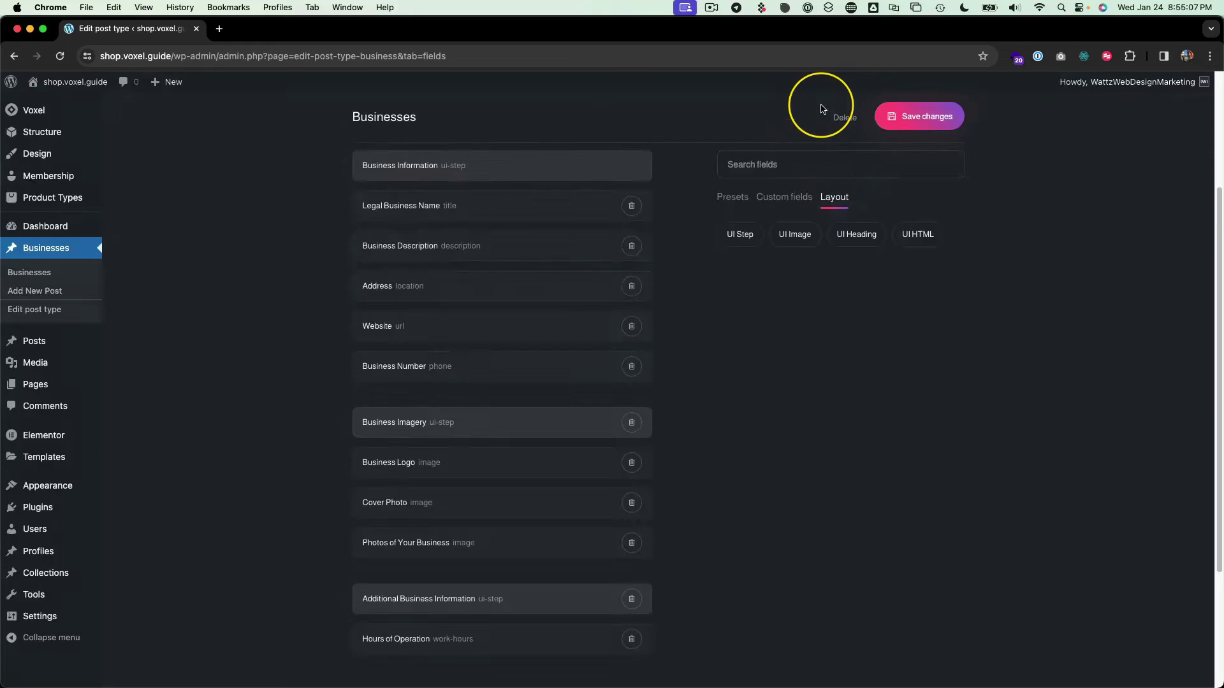
- Add a Taxonomy custom field to the Businesses fields
scroll(697, 323, up, 1)
click(784, 217)
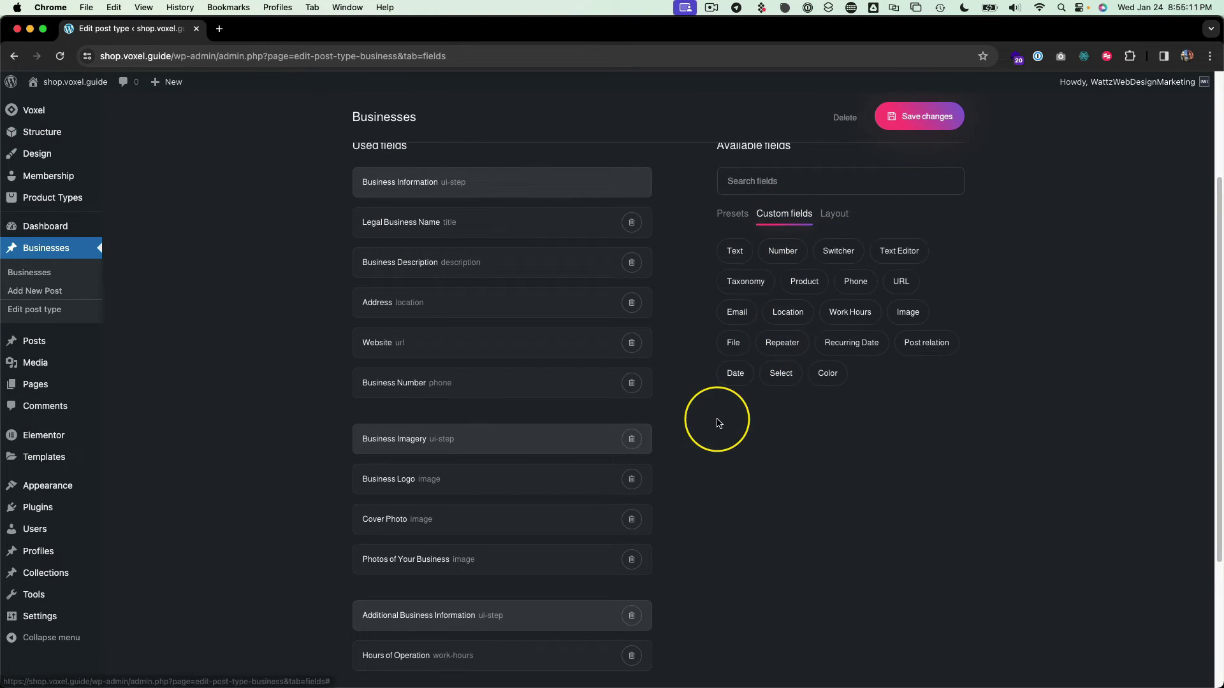
scroll(692, 386, down, 1)
scroll(688, 387, down, 1)
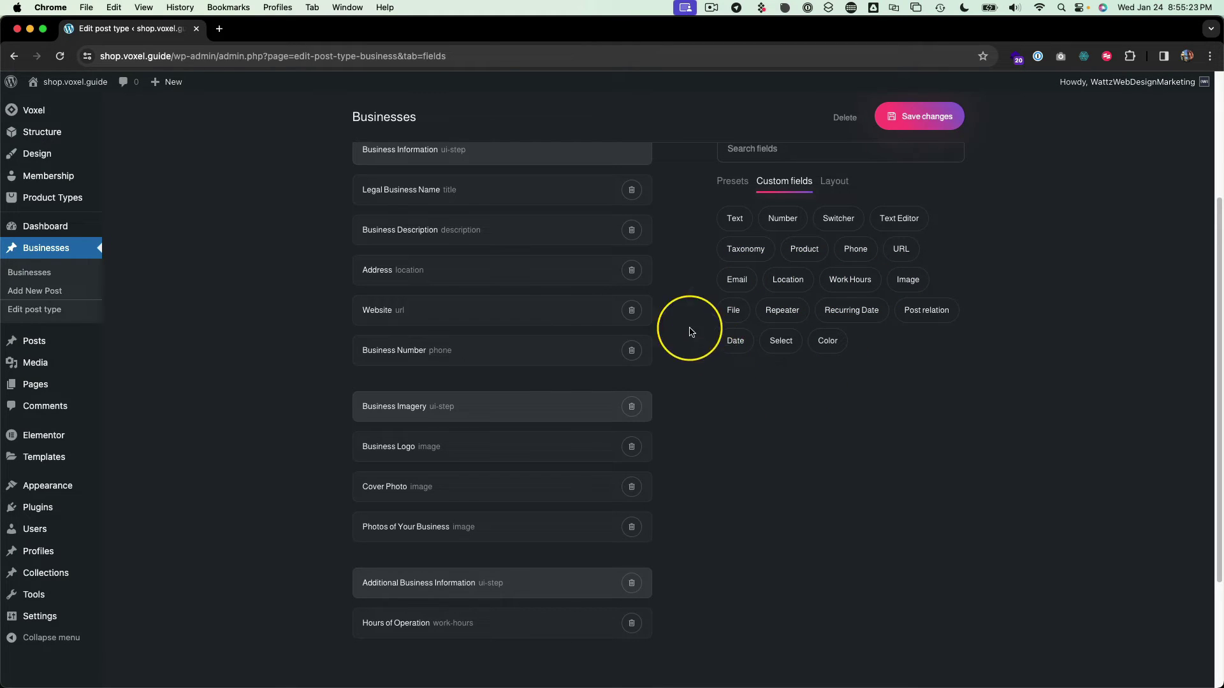
scroll(690, 332, up, 1)
scroll(690, 332, up, 1)
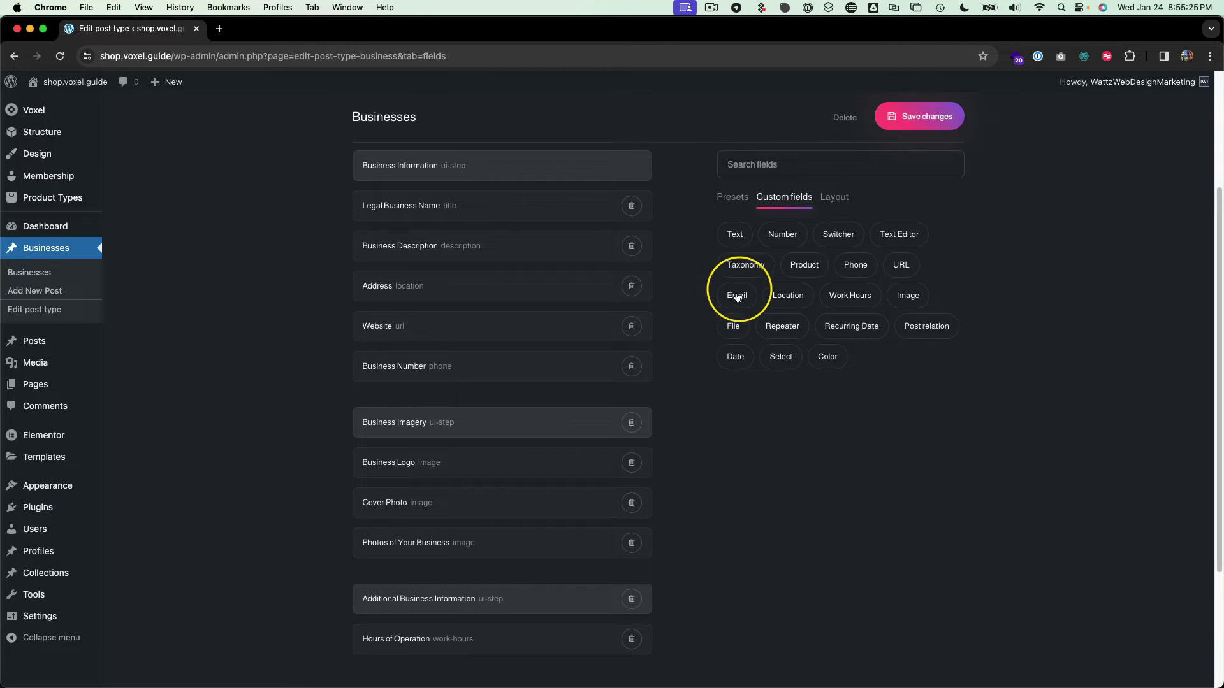
click(741, 273)
scroll(555, 363, down, 5)
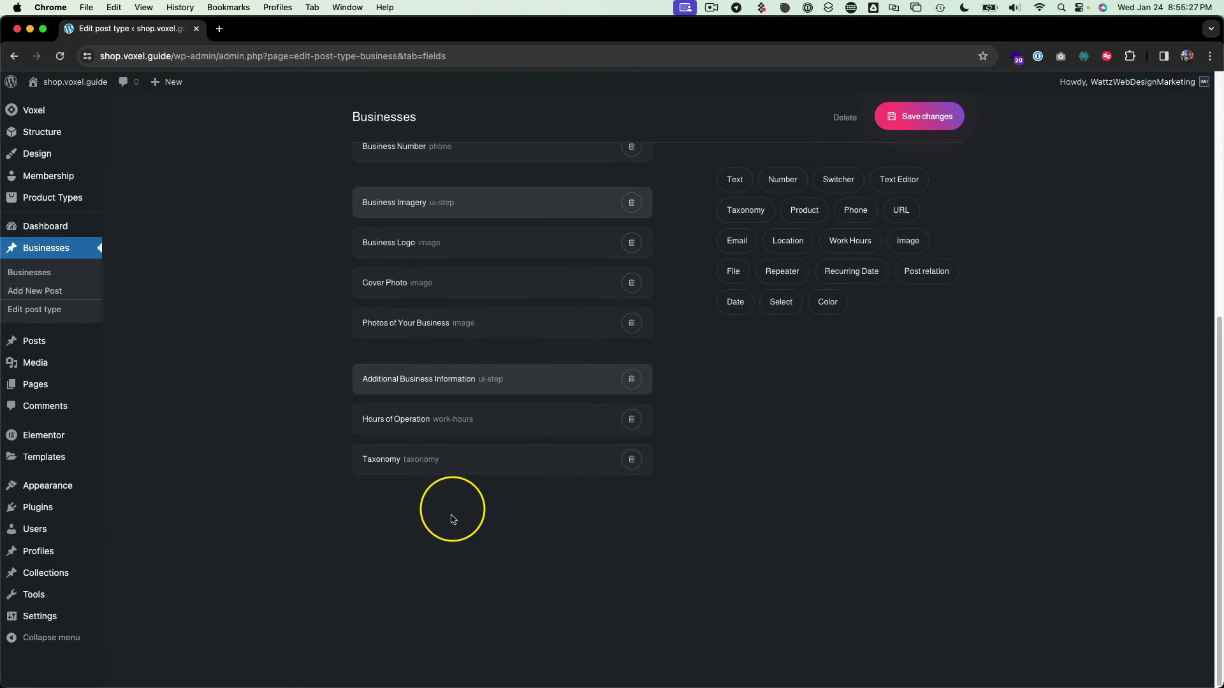
click(451, 465)
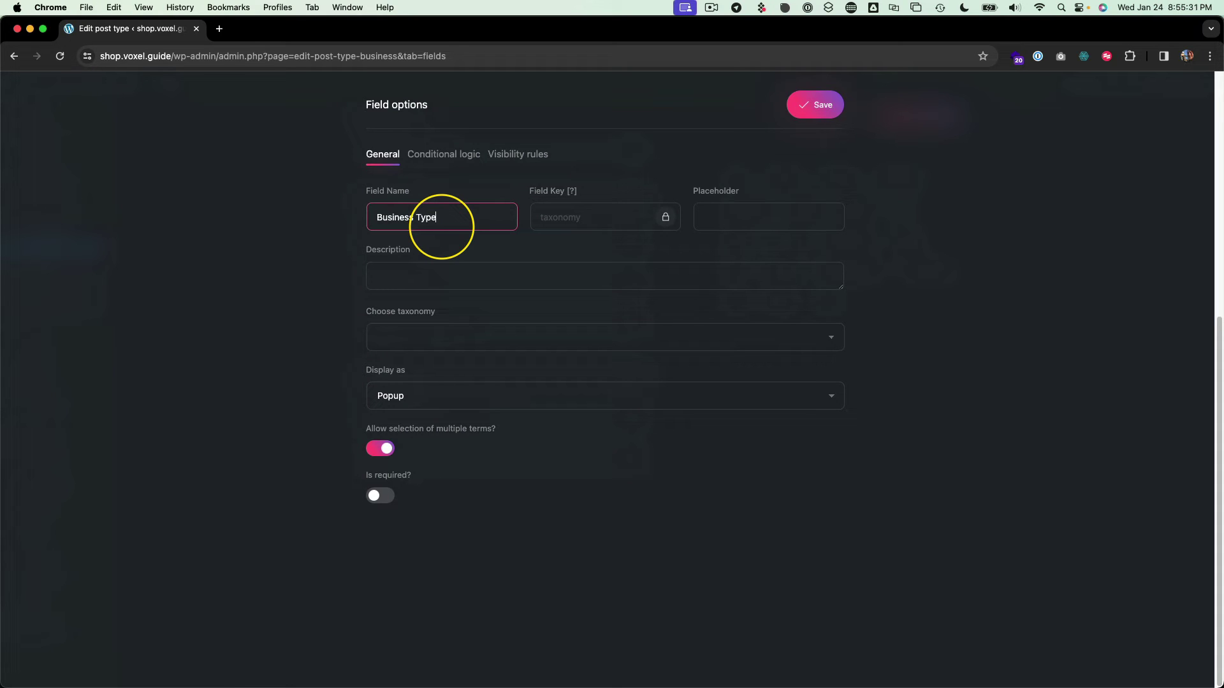
- Start a new taxonomy labelled Business Type, keeping the popup display style
click(417, 338)
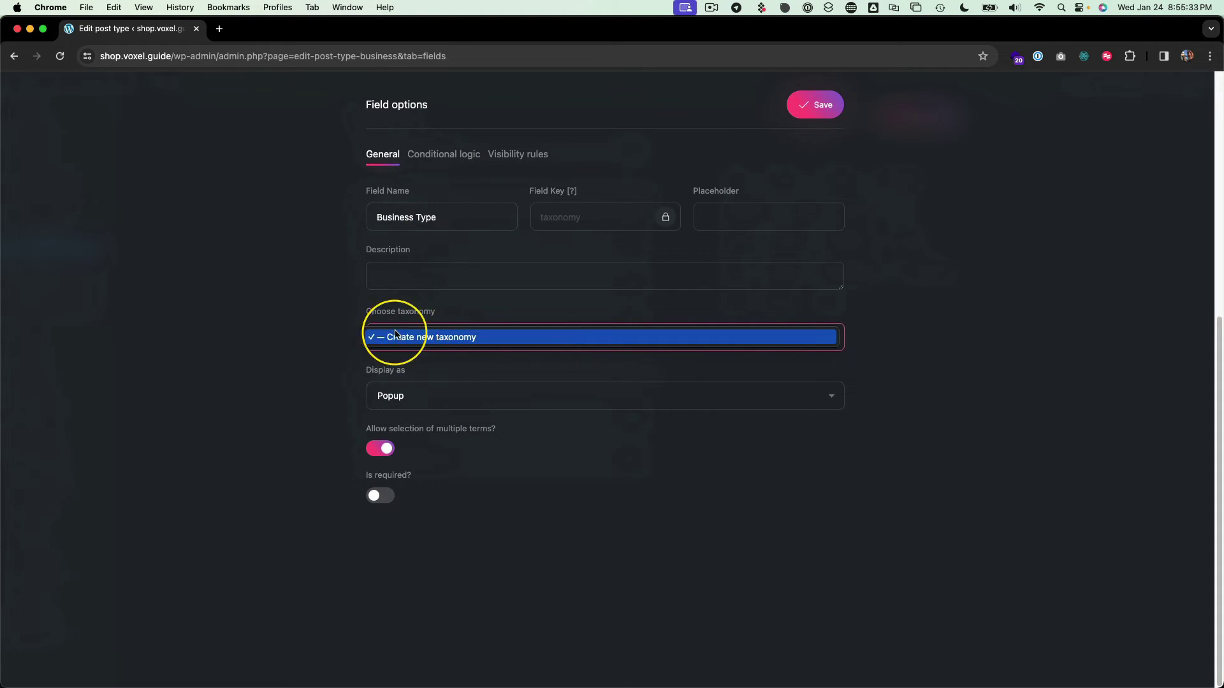
click(417, 337)
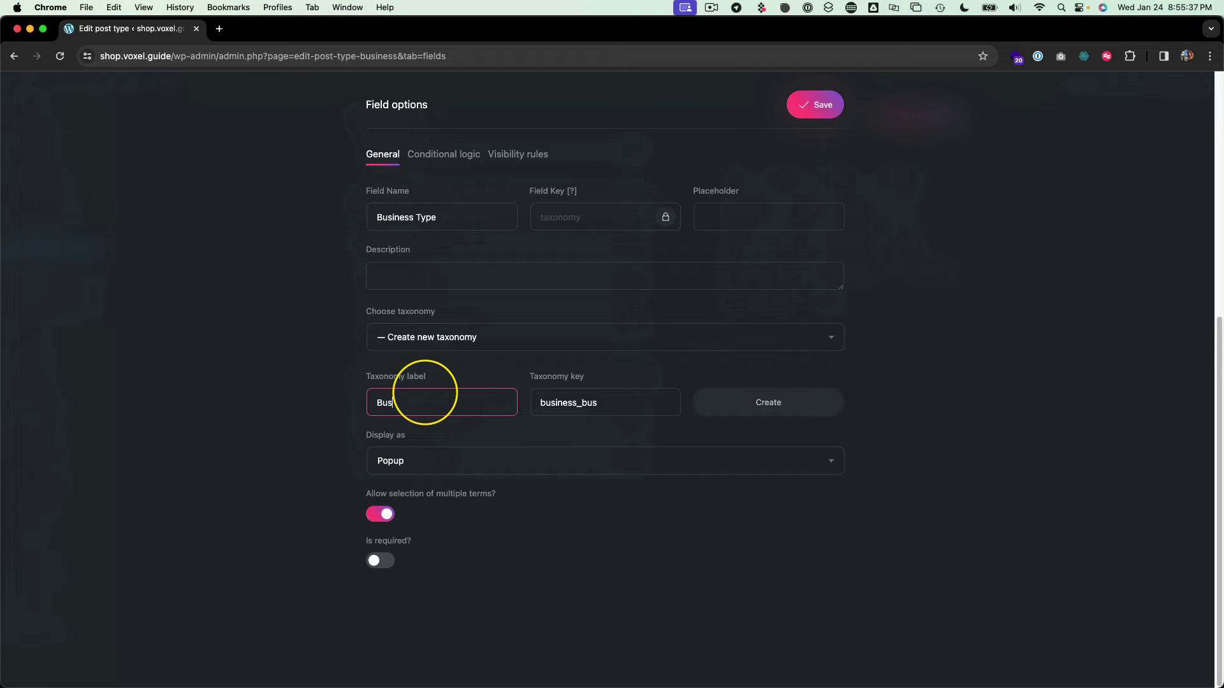
click(426, 392)
text(Business Type)
key(Tab)
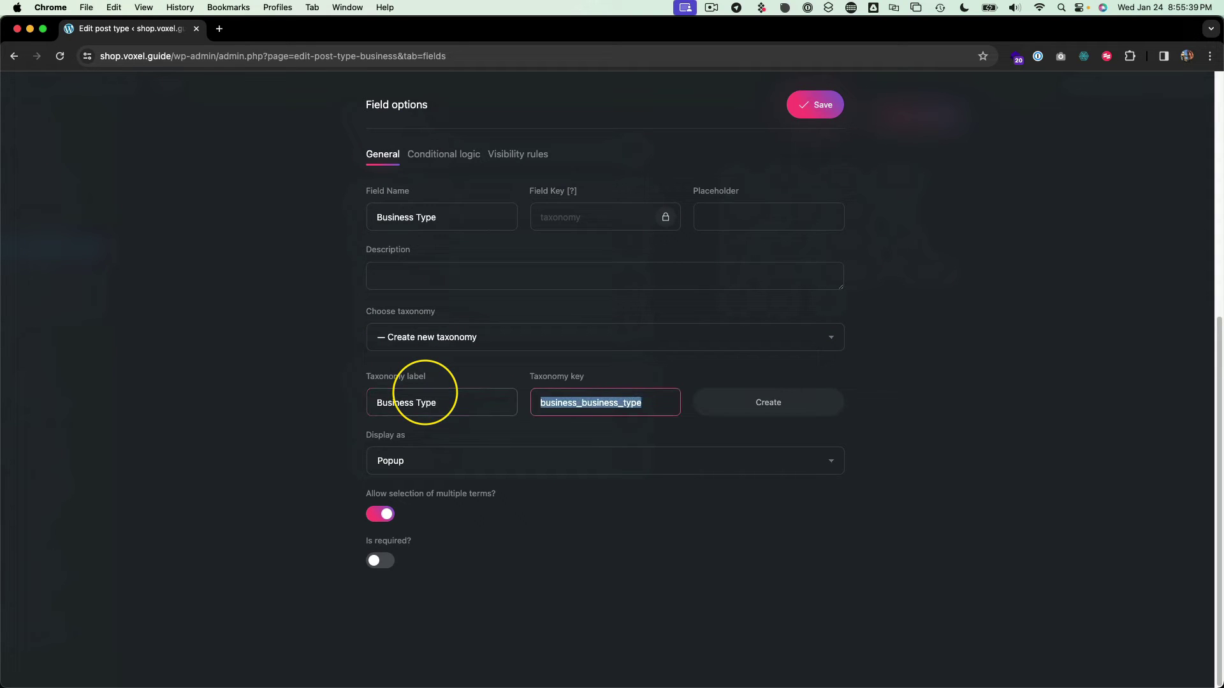
click(424, 462)
click(413, 468)
click(405, 466)
click(406, 467)
click(424, 467)
click(420, 468)
- Make the field required, create the Business Type taxonomy and keep it selected
click(446, 276)
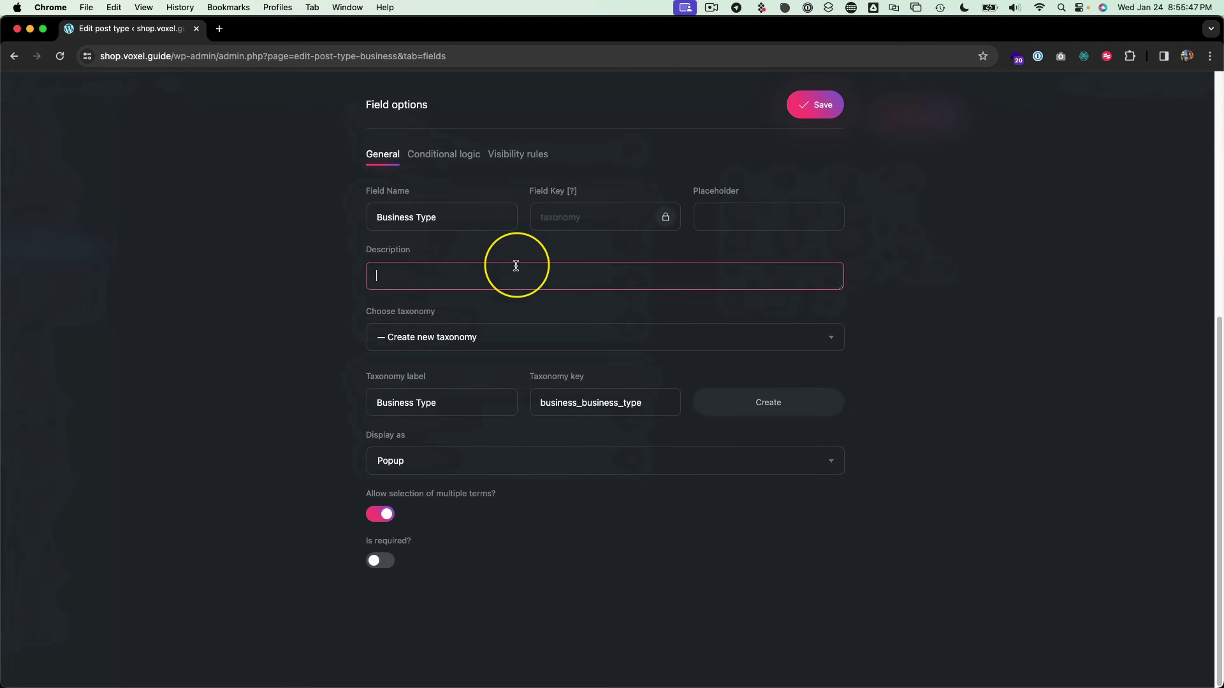
click(379, 561)
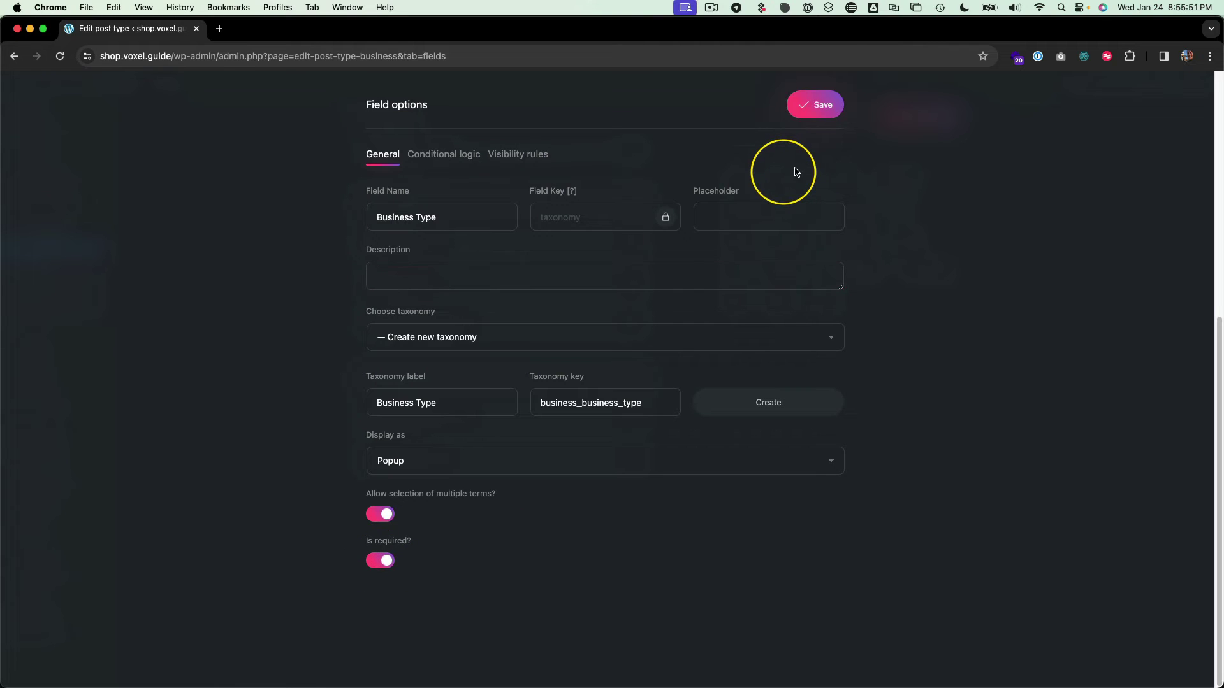
click(758, 408)
click(477, 341)
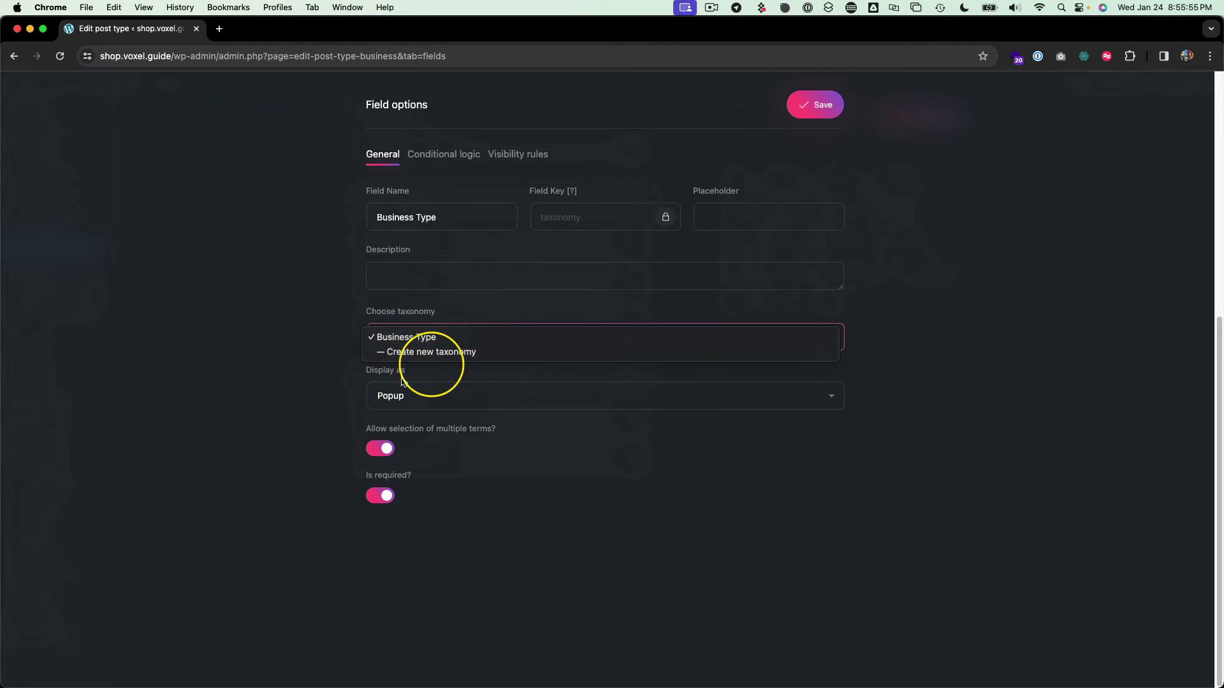
click(406, 337)
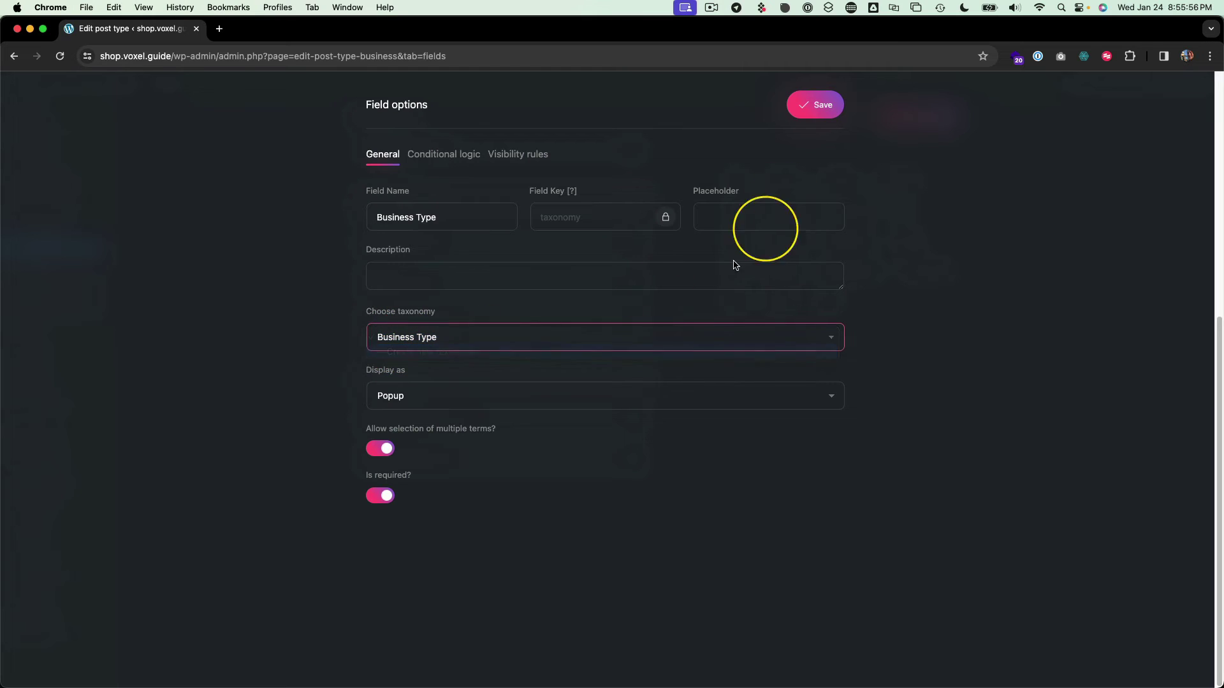
- Save the Business Type field and Businesses post type, then go to Templates > Filtering
click(813, 103)
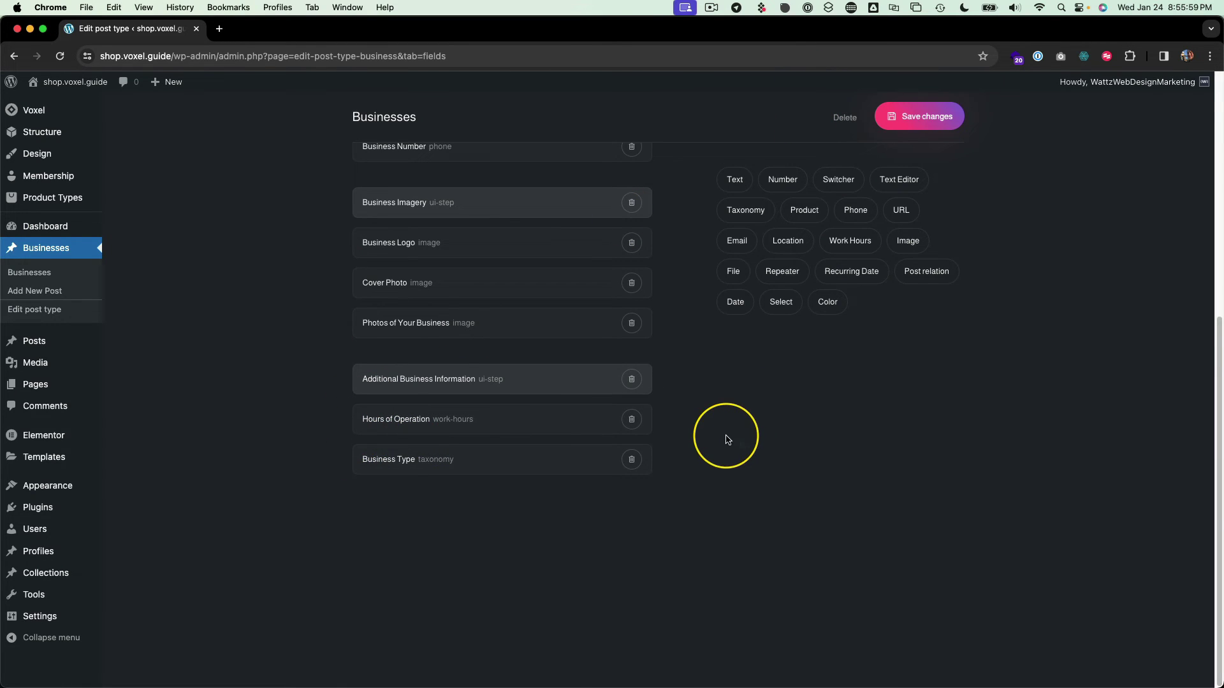
scroll(698, 427, up, 1)
scroll(697, 427, up, 6)
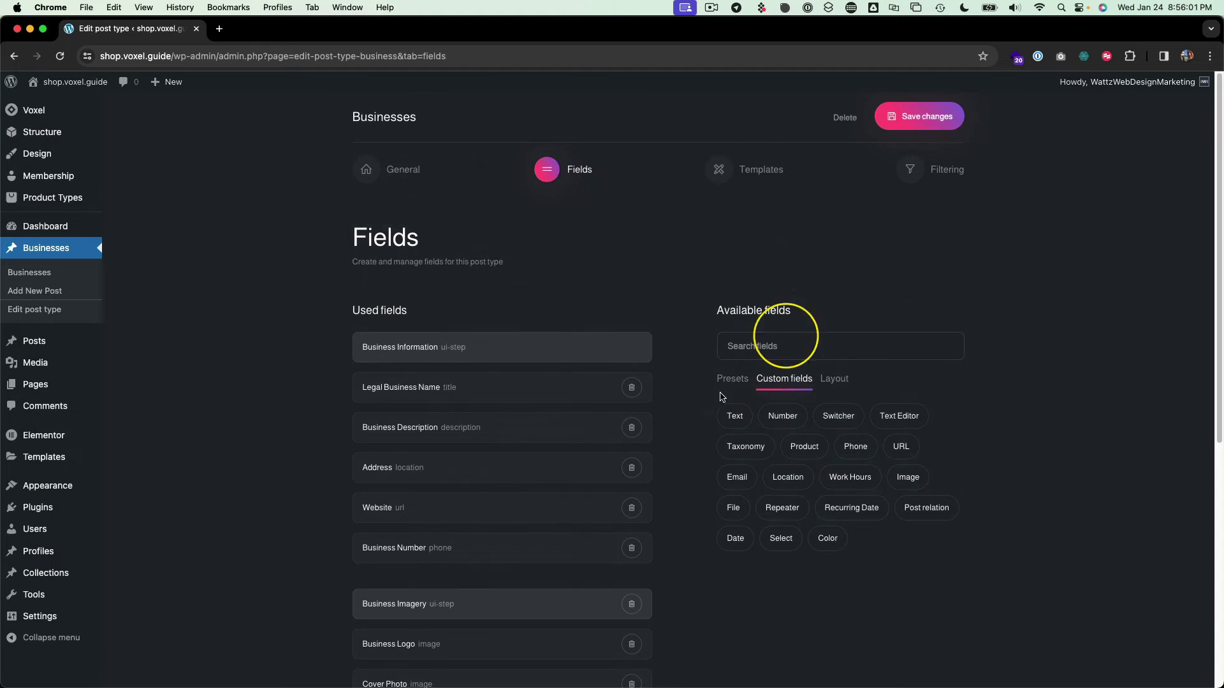
click(925, 117)
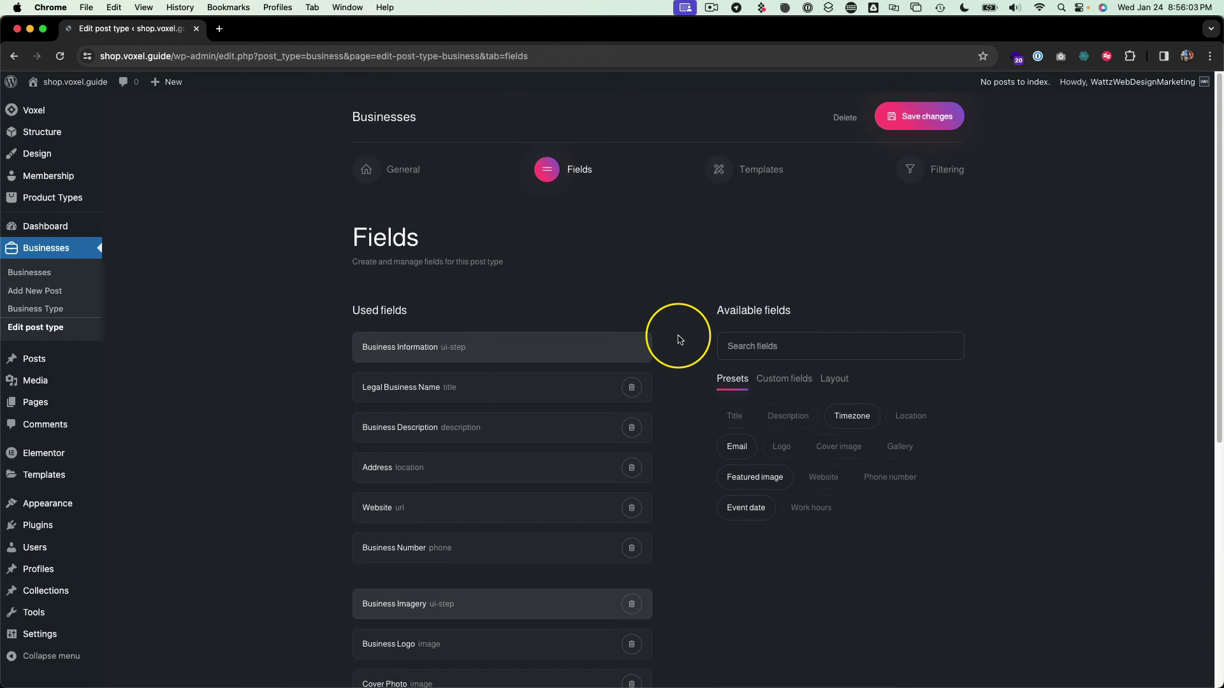
click(722, 173)
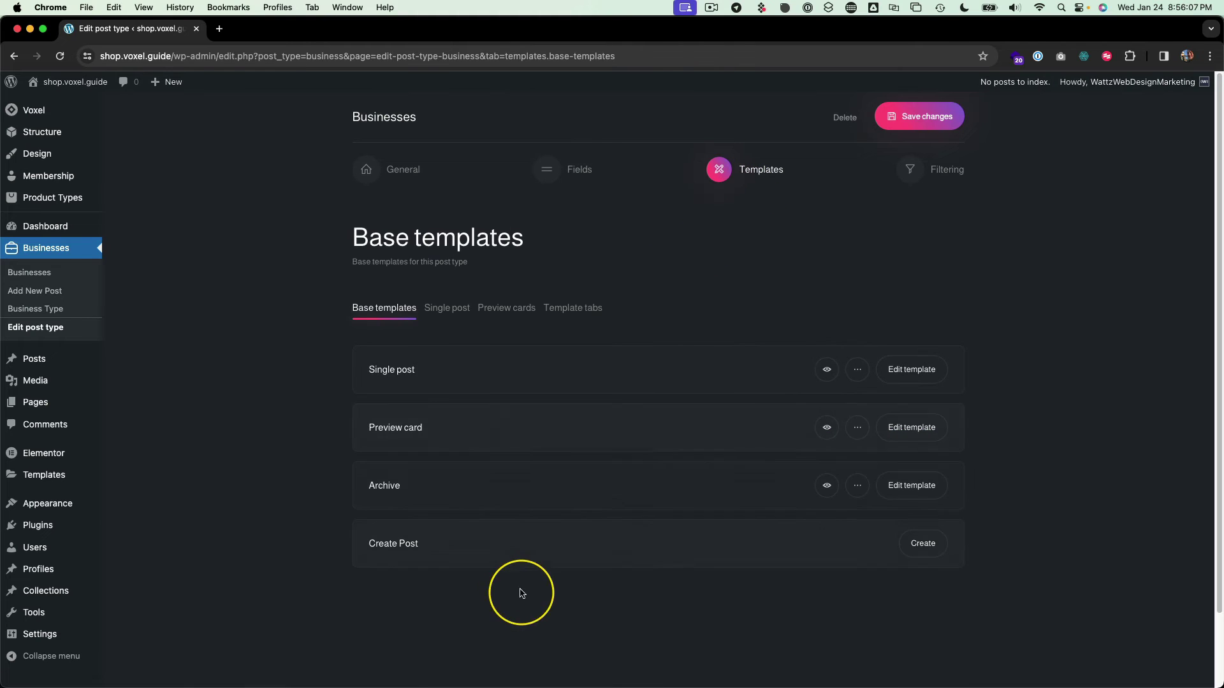
click(908, 170)
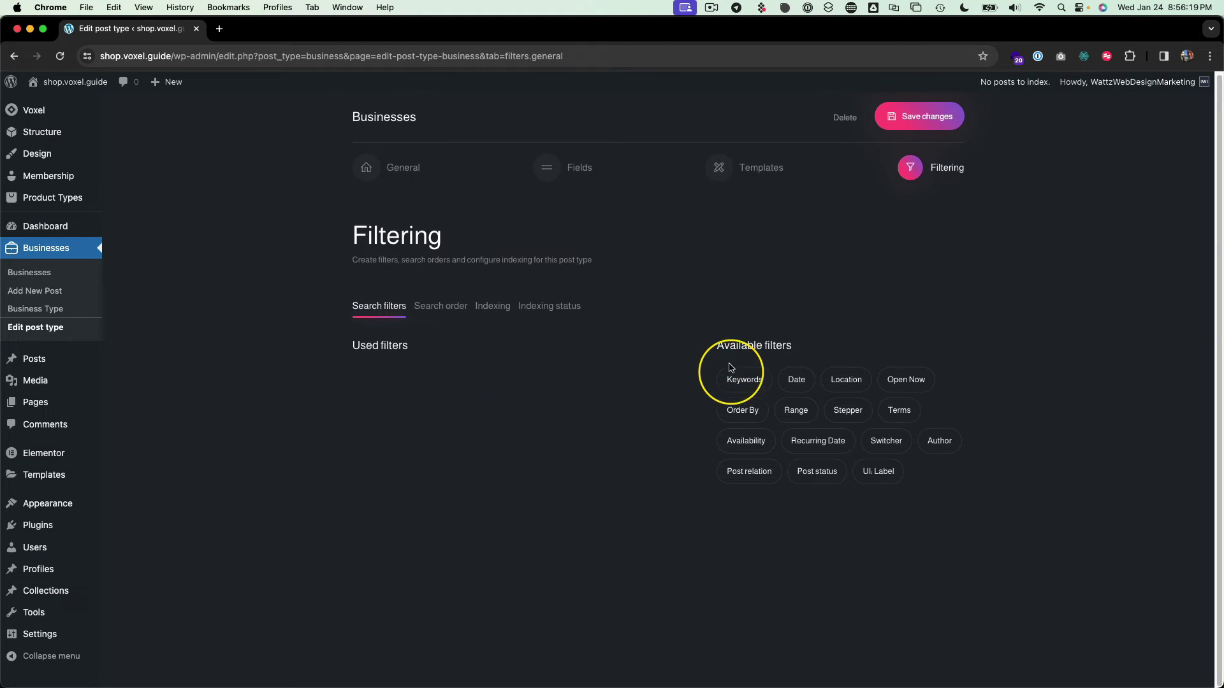
- Add a Keywords search filter labelled Search Businesses
click(746, 381)
click(437, 384)
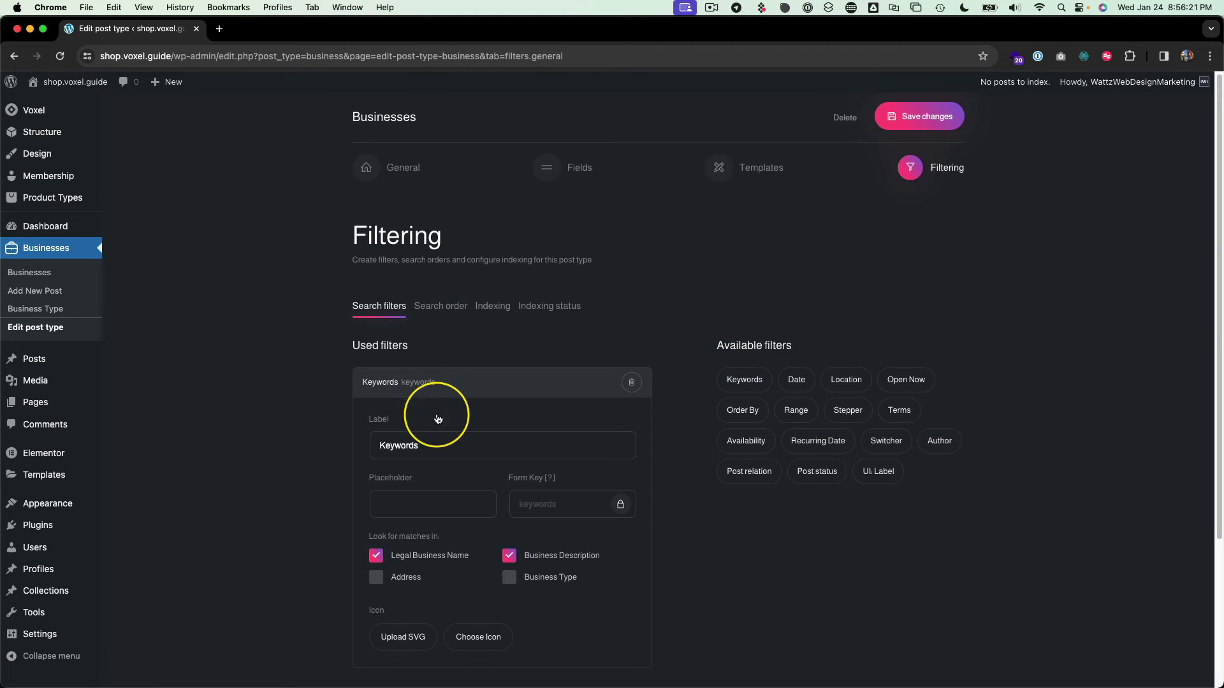
click(430, 445)
key(super+a)
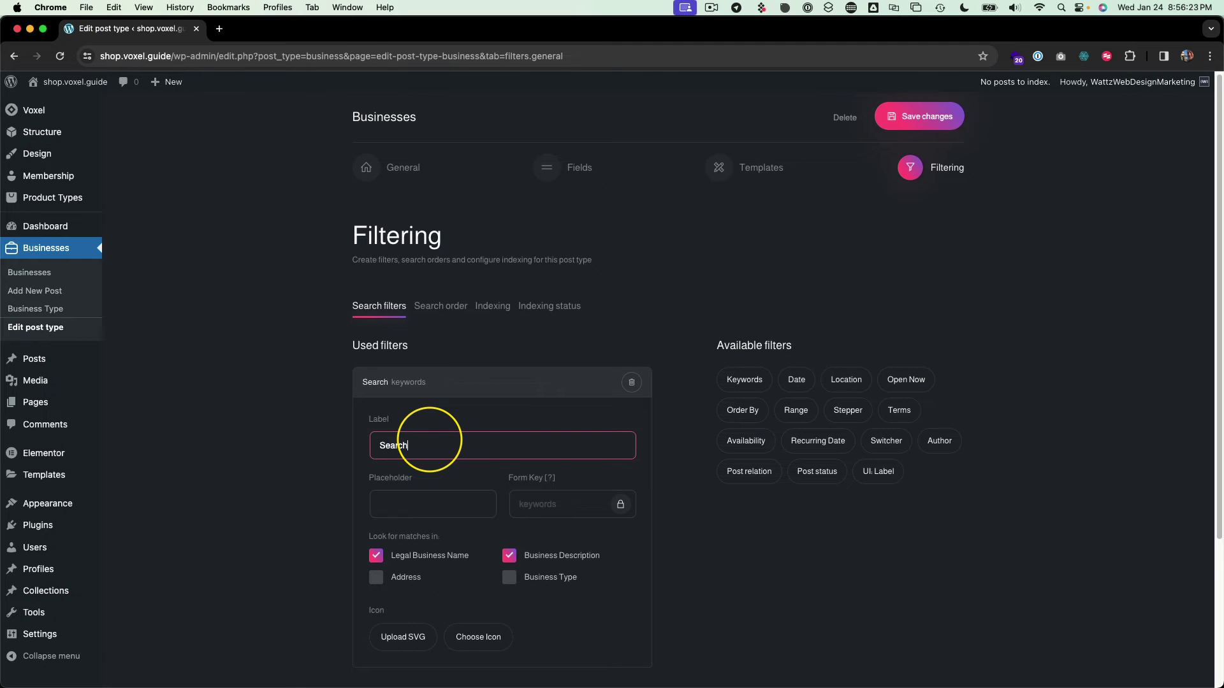
text(Search)
scroll(430, 440, down, 2)
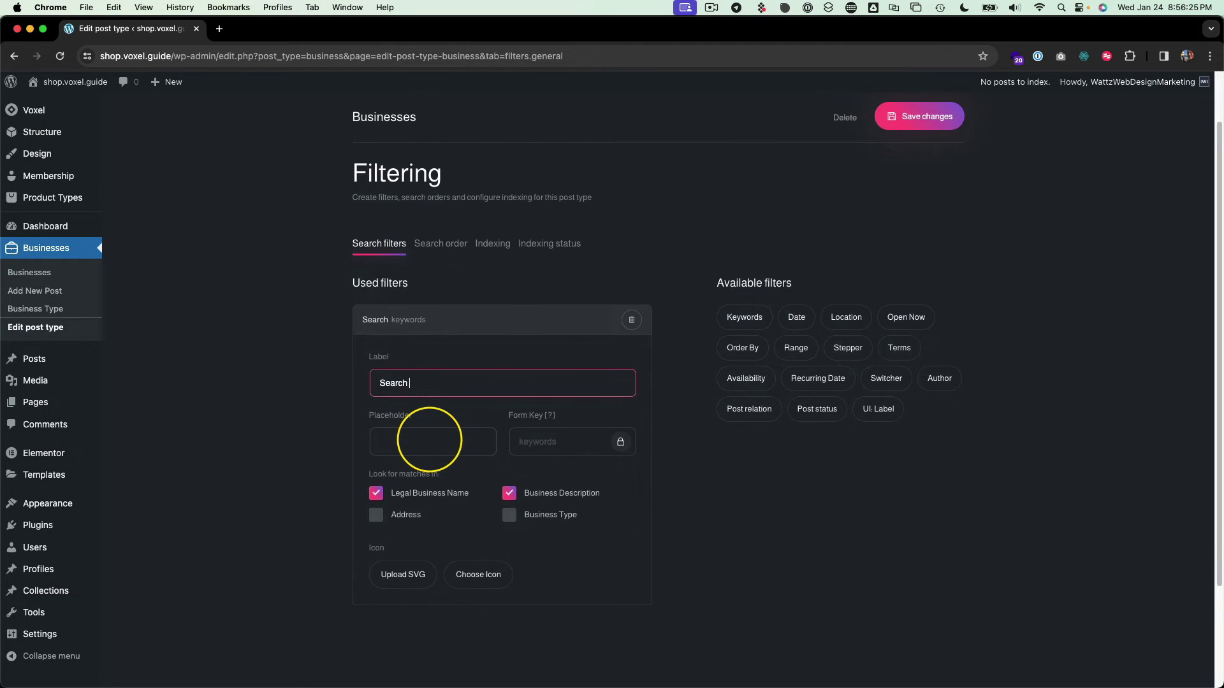
click(418, 446)
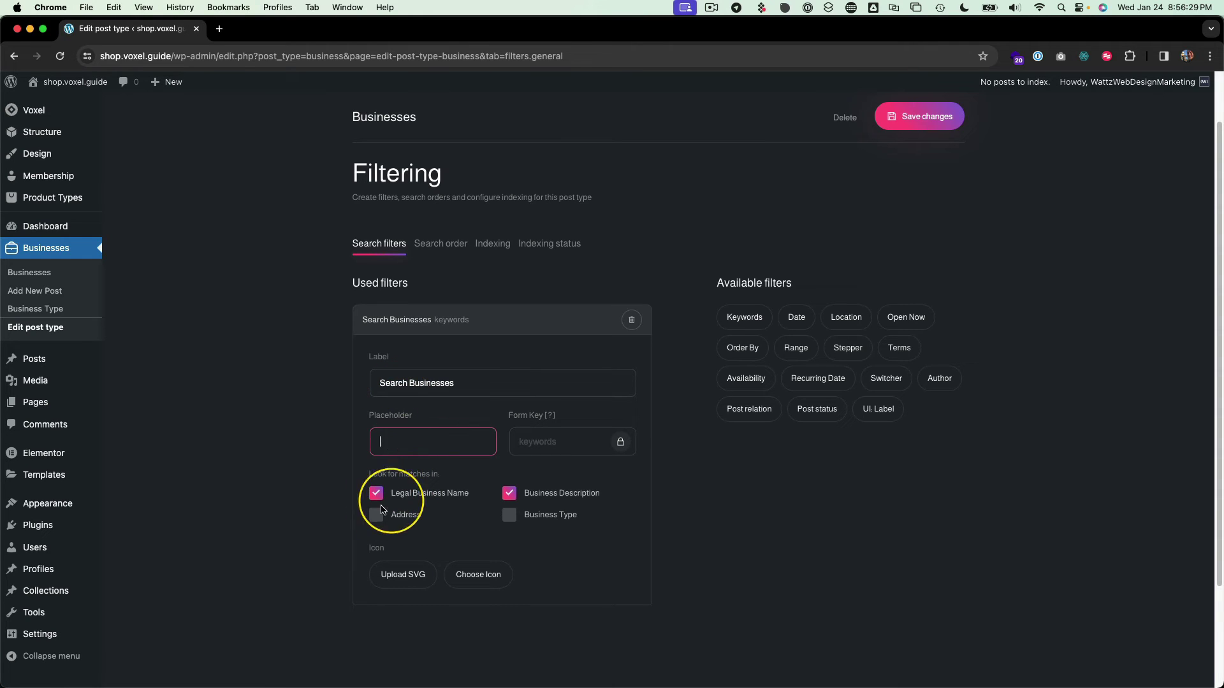
scroll(383, 499, down, 1)
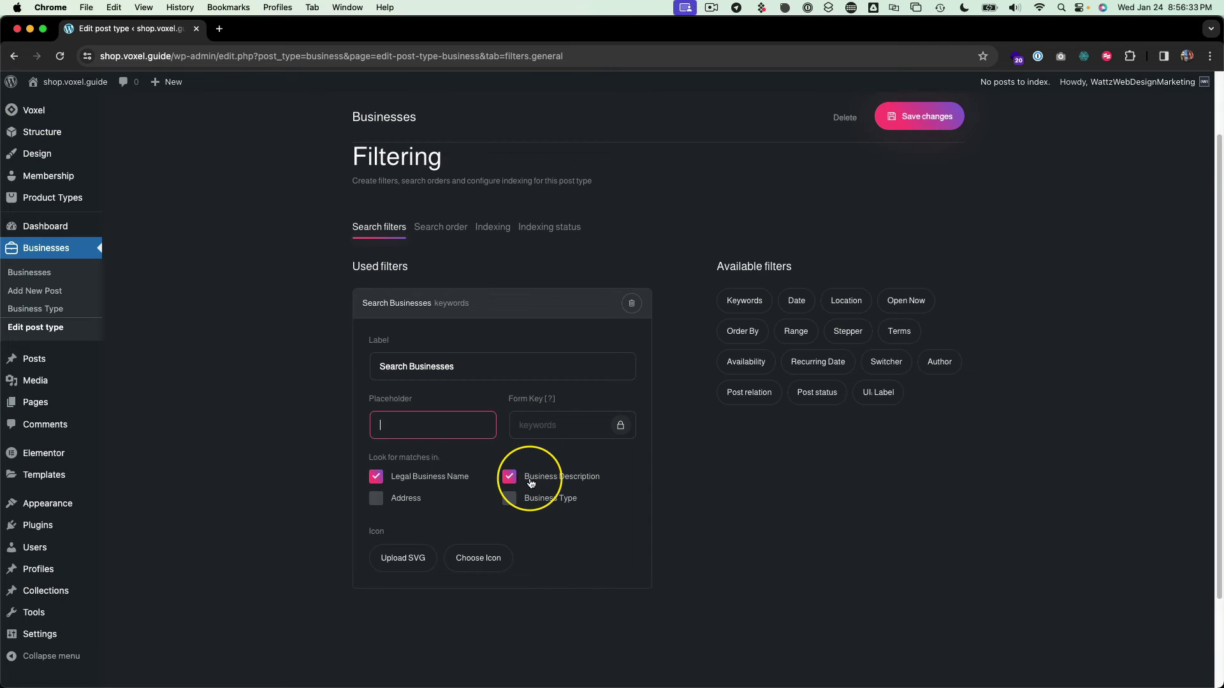
- Upload the magnifying-glass SVG and set it as the Search Businesses filter icon
click(405, 559)
click(1114, 666)
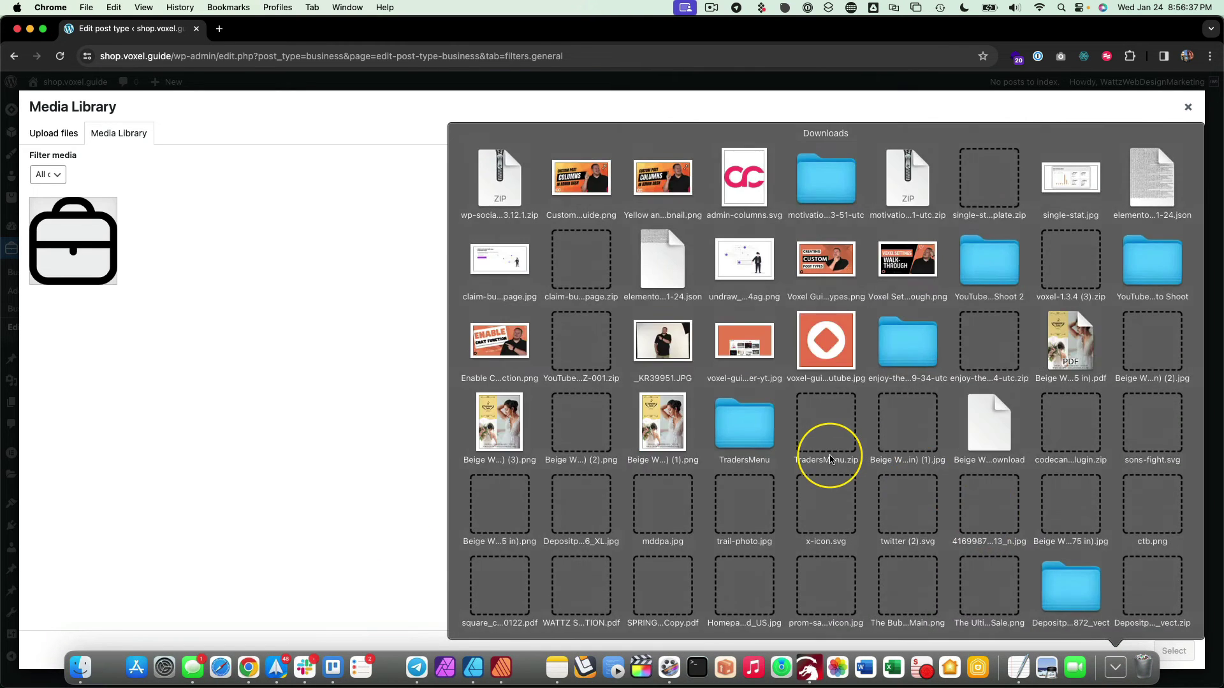
scroll(829, 456, down, 5)
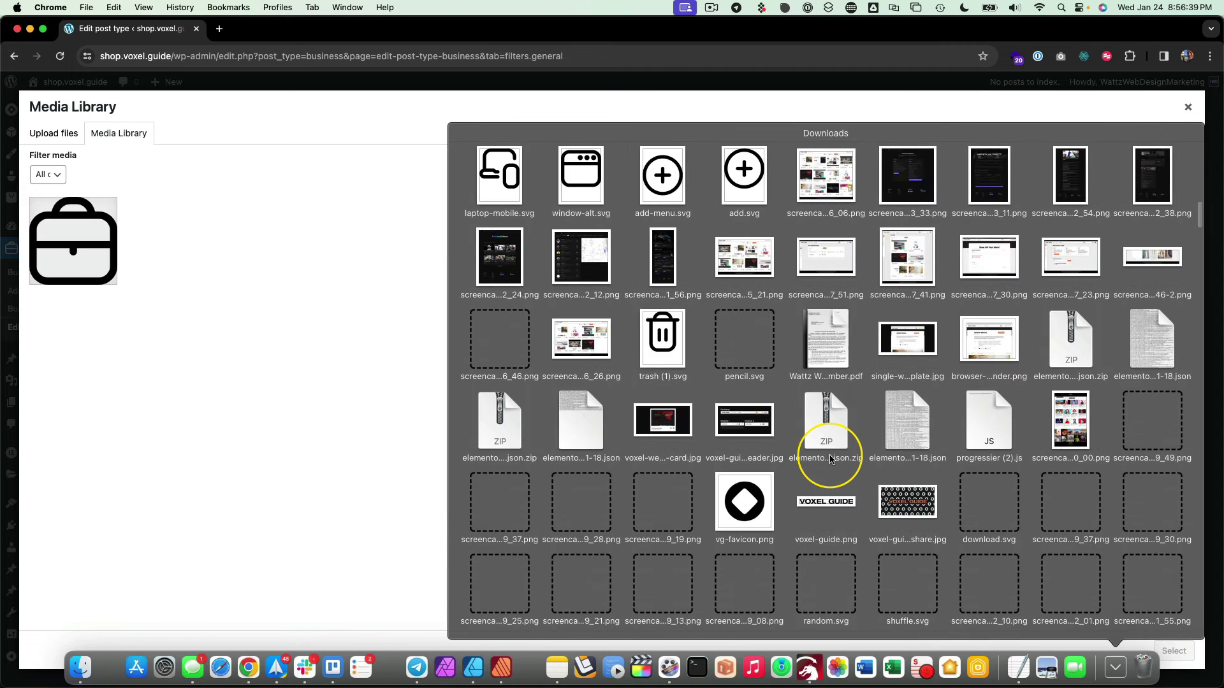
scroll(830, 458, down, 10)
scroll(830, 459, down, 4)
drag(905, 281, 429, 465)
click(1166, 649)
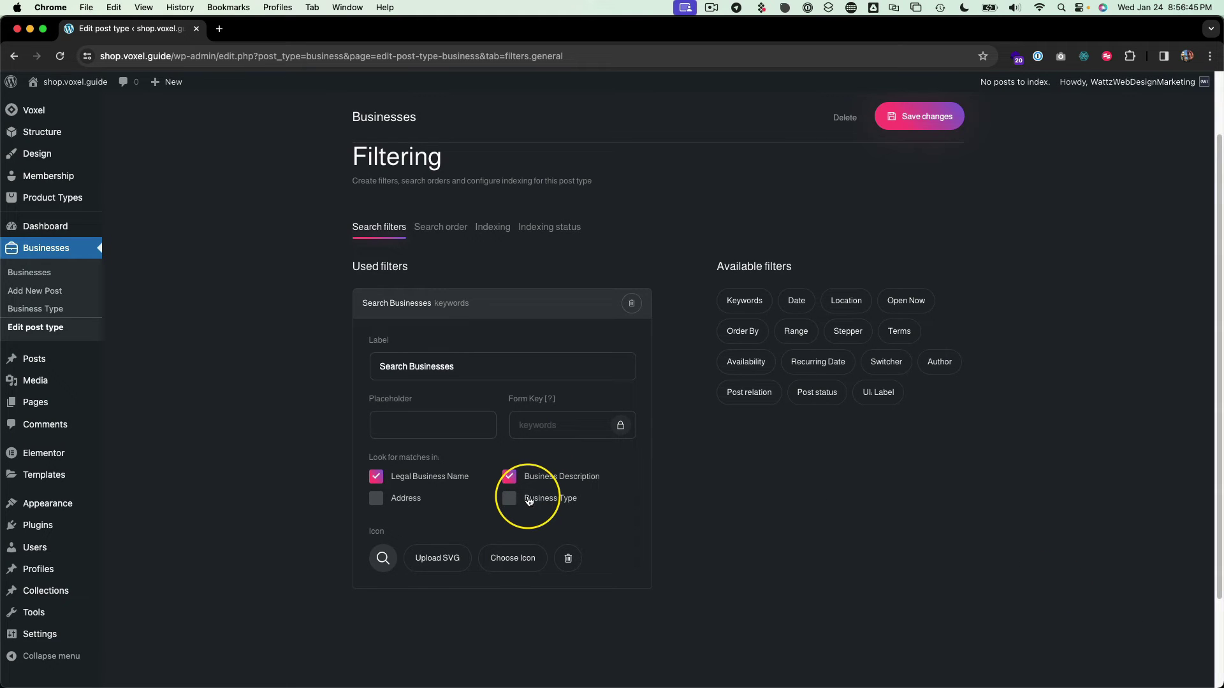
- Add a Location search filter using Address data with the radius in Miles
click(490, 303)
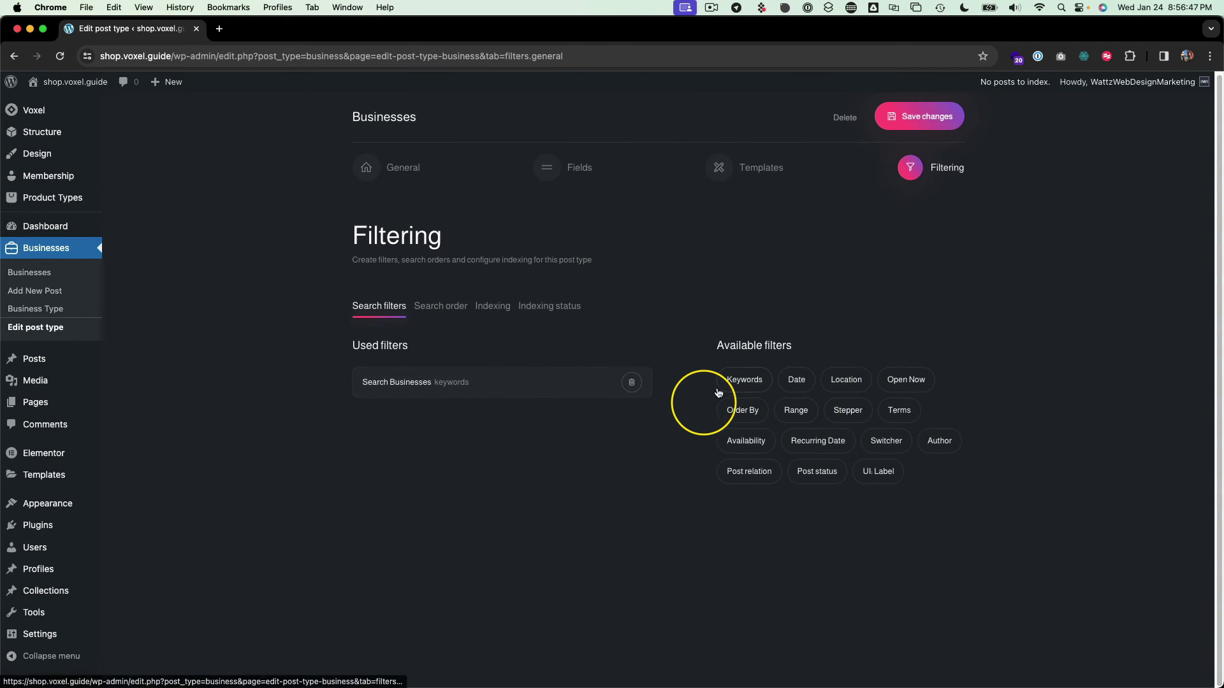
click(843, 381)
click(446, 426)
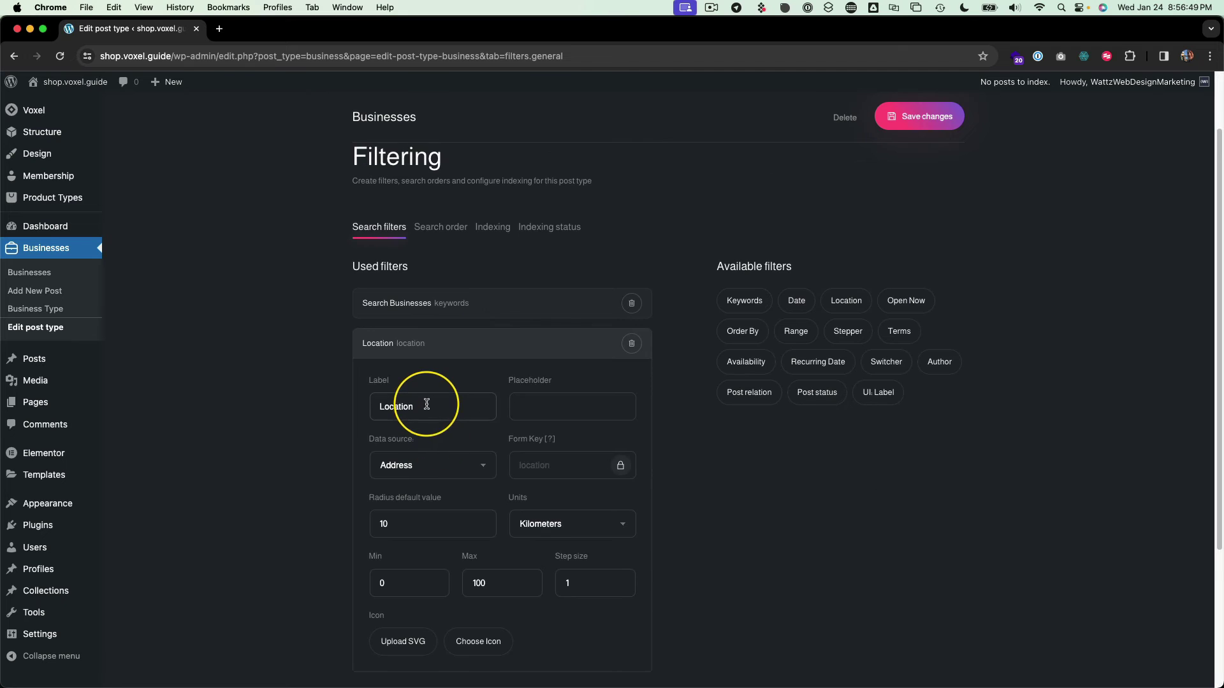
scroll(428, 408, down, 1)
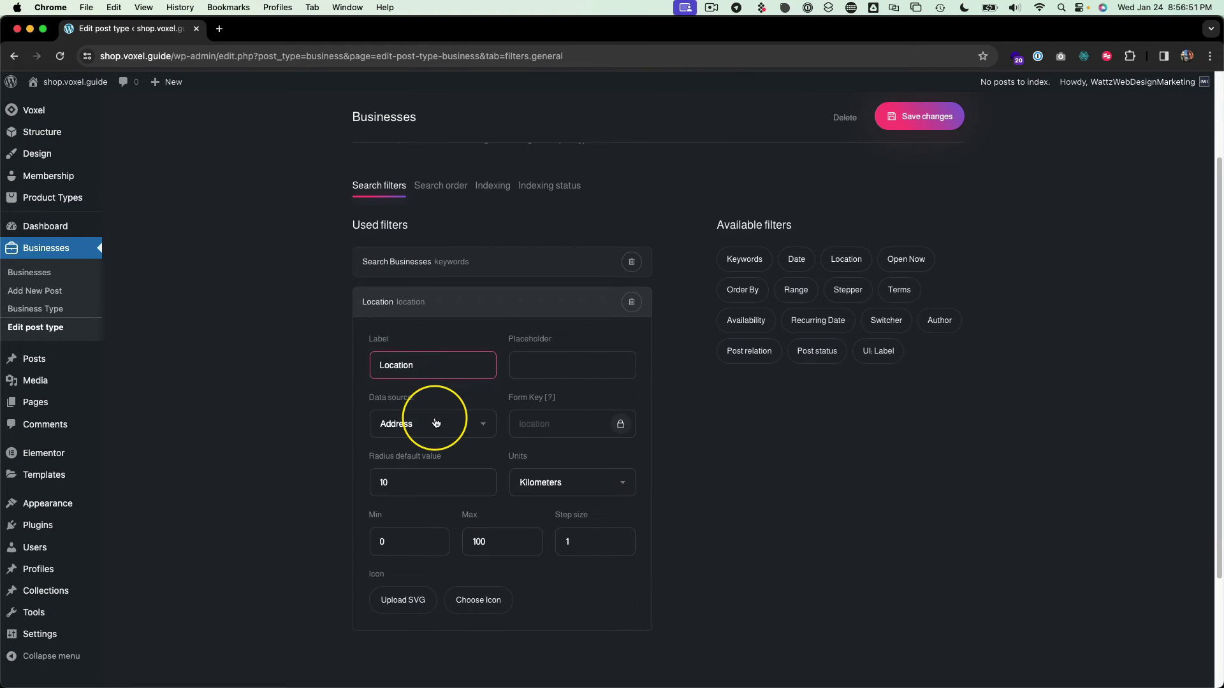
click(436, 423)
click(432, 424)
click(538, 486)
click(529, 498)
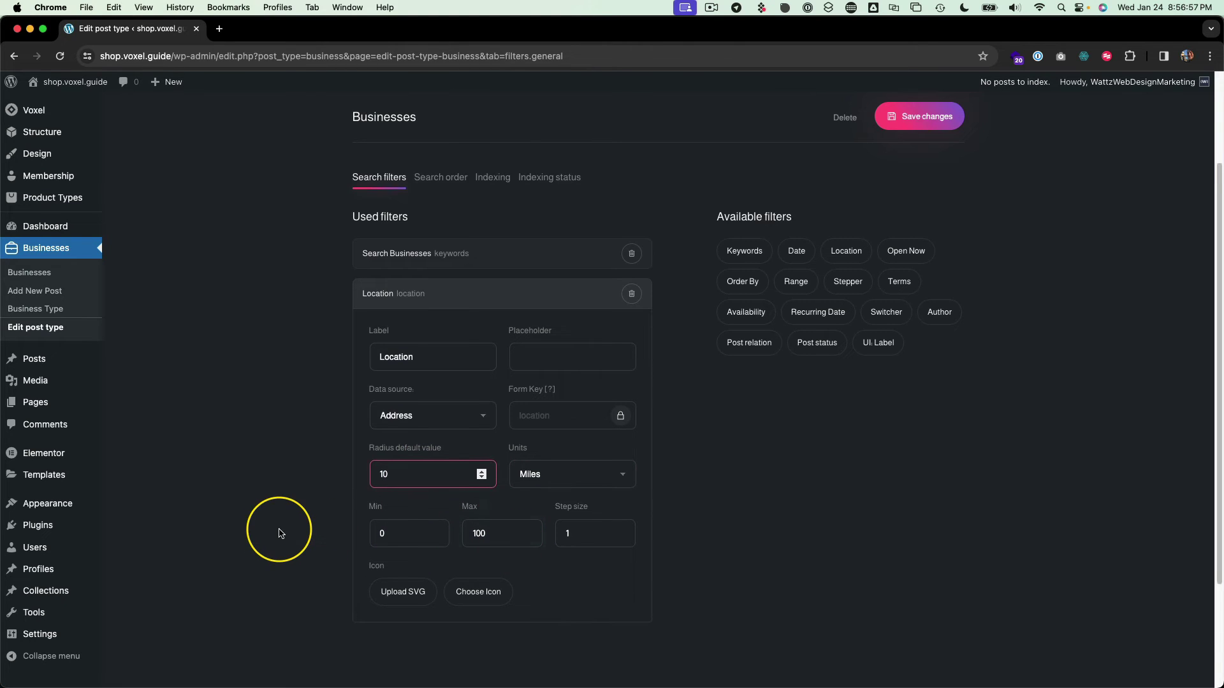
- Upload location.svg as the Location filter icon and collapse the filter
click(405, 533)
mouse_move(669, 687)
click(1115, 667)
scroll(775, 421, down, 15)
scroll(776, 415, up, 2)
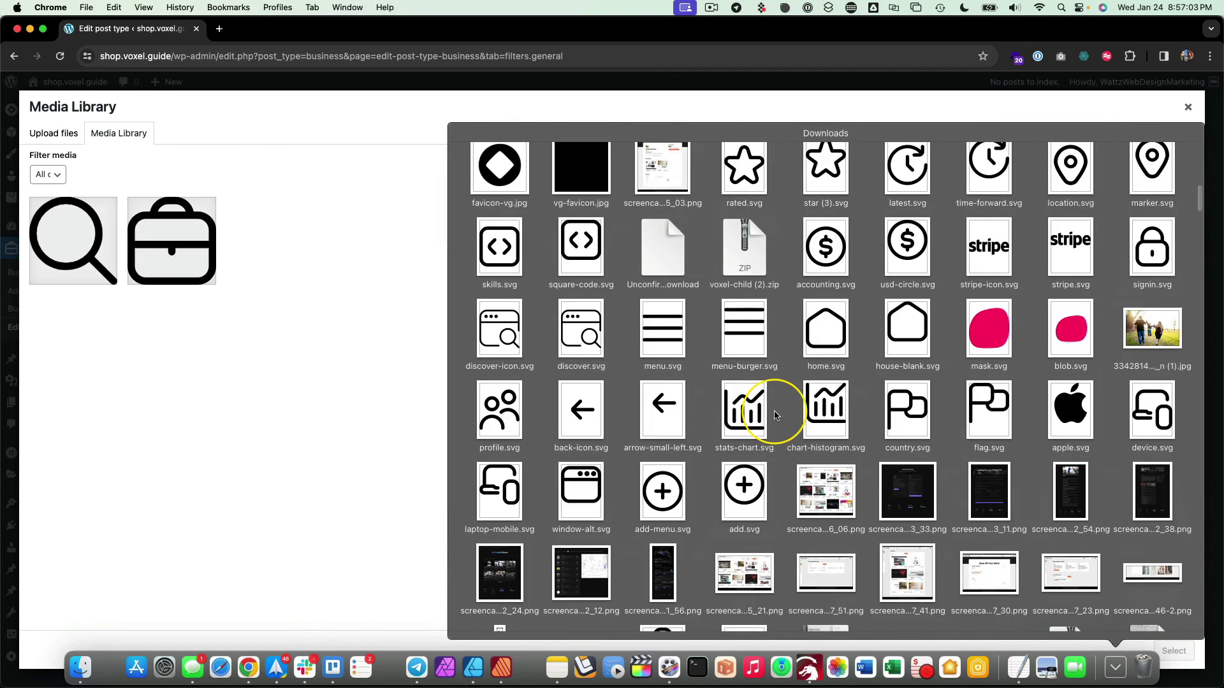
drag(1096, 189, 535, 415)
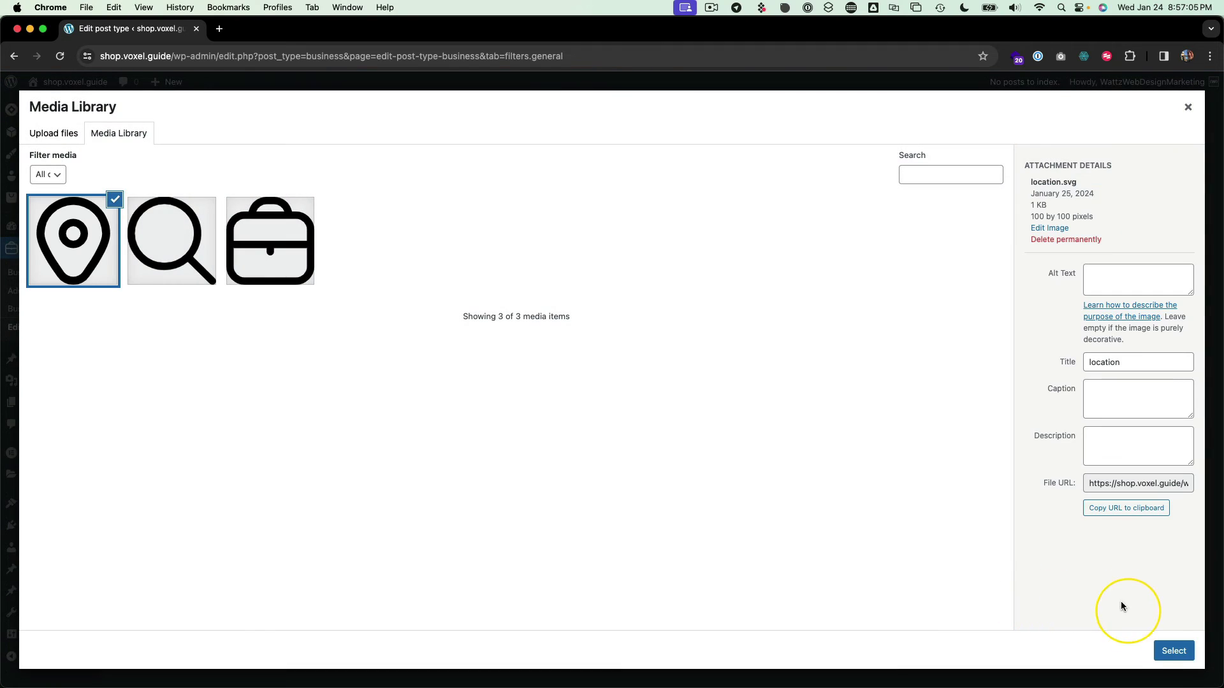
click(1172, 653)
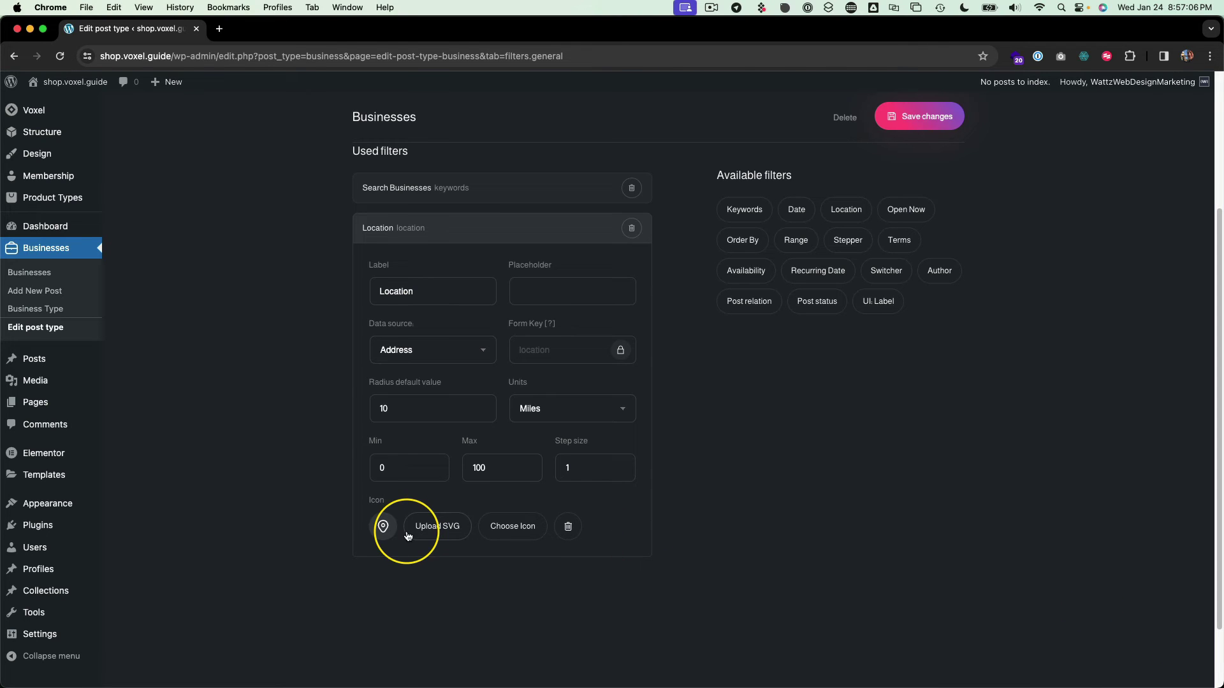
click(471, 241)
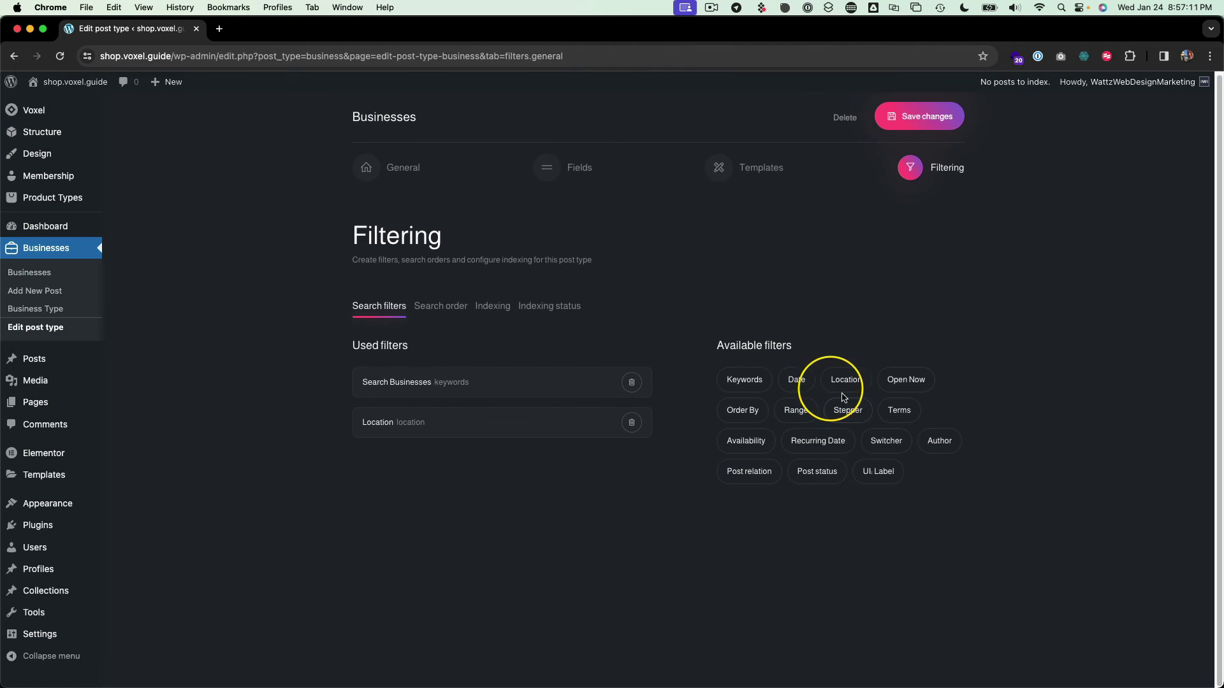
- Add an Open Now filter using Hours of Operation and matching on local time
click(885, 383)
click(464, 461)
scroll(462, 459, down, 3)
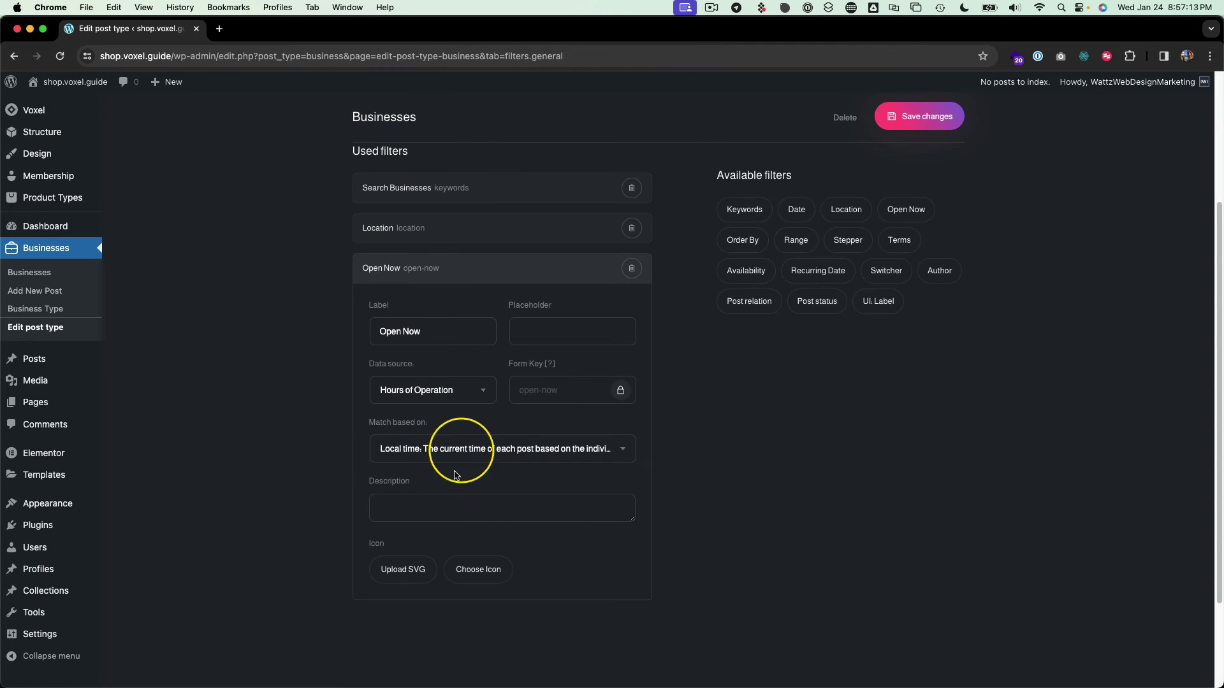
drag(451, 335, 396, 327)
click(541, 331)
click(402, 399)
click(402, 394)
click(410, 451)
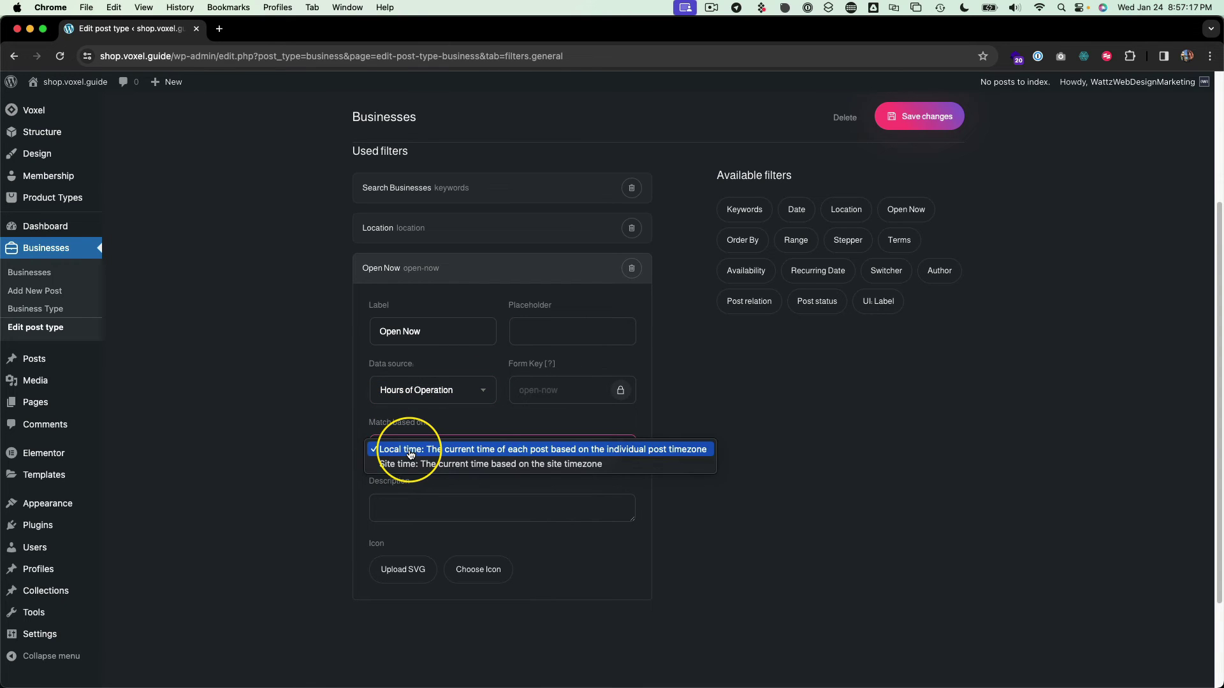
click(465, 450)
scroll(300, 494, down, 1)
- Upload length.svg from Downloads and set it as the Open Now filter icon
click(395, 528)
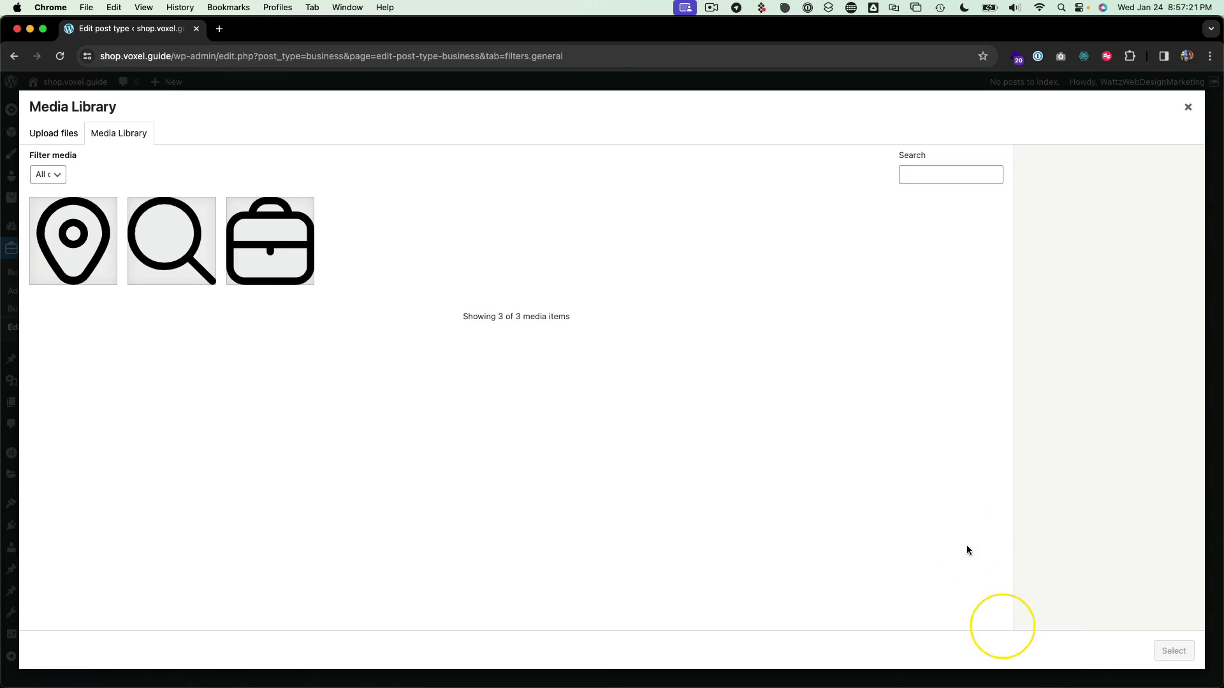
click(1113, 674)
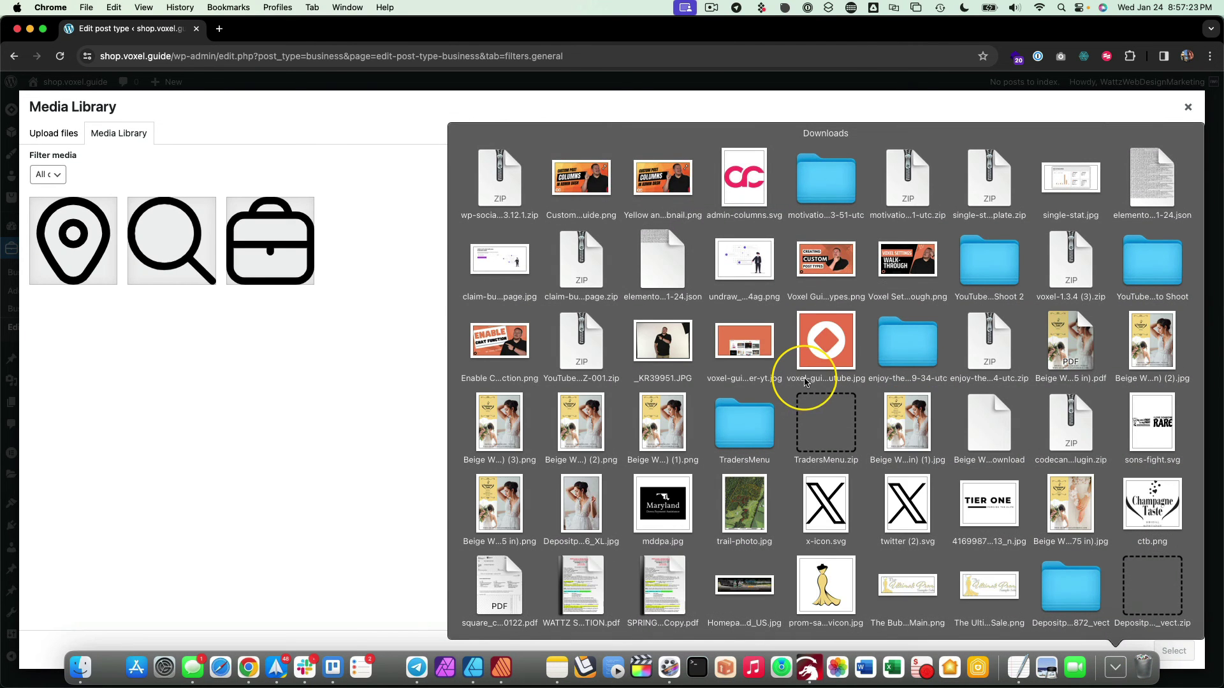
scroll(805, 382, down, 10)
scroll(804, 381, down, 5)
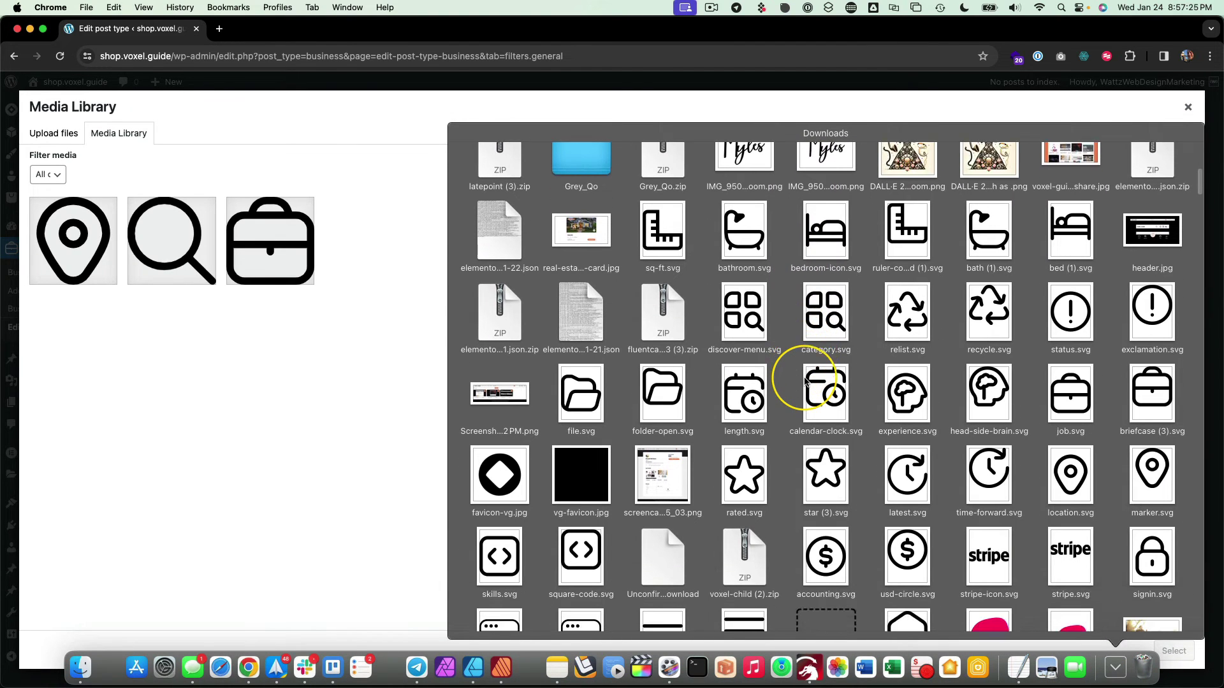
scroll(804, 381, down, 8)
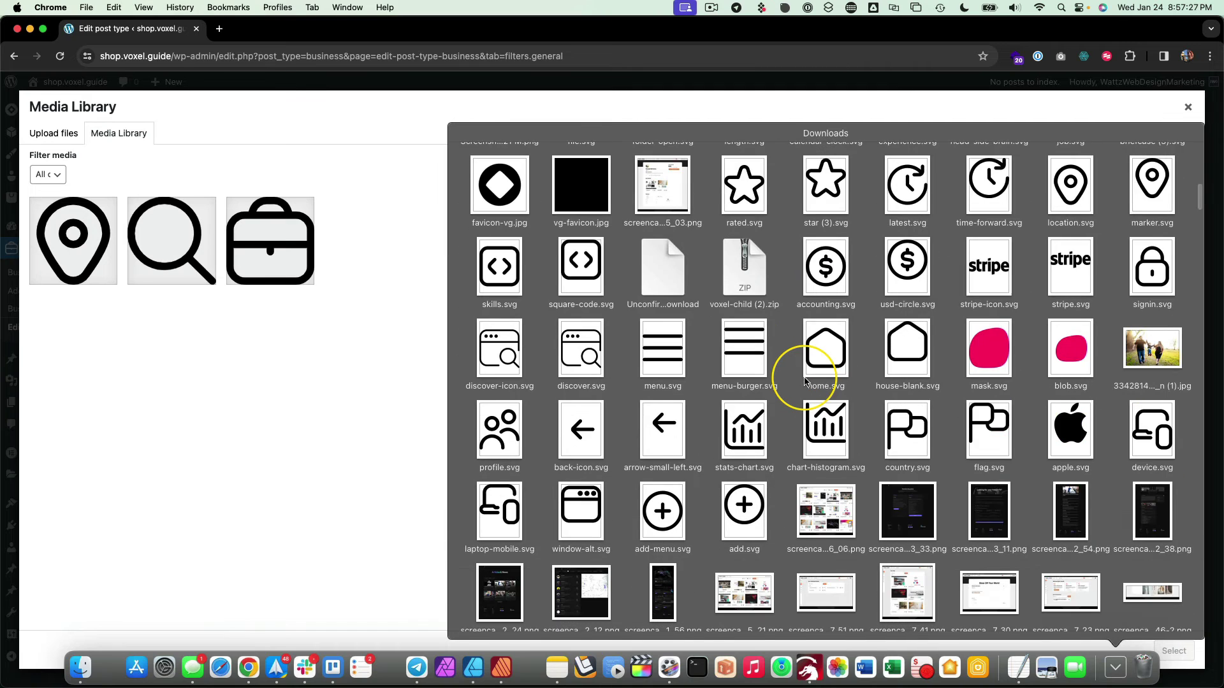
scroll(805, 381, down, 10)
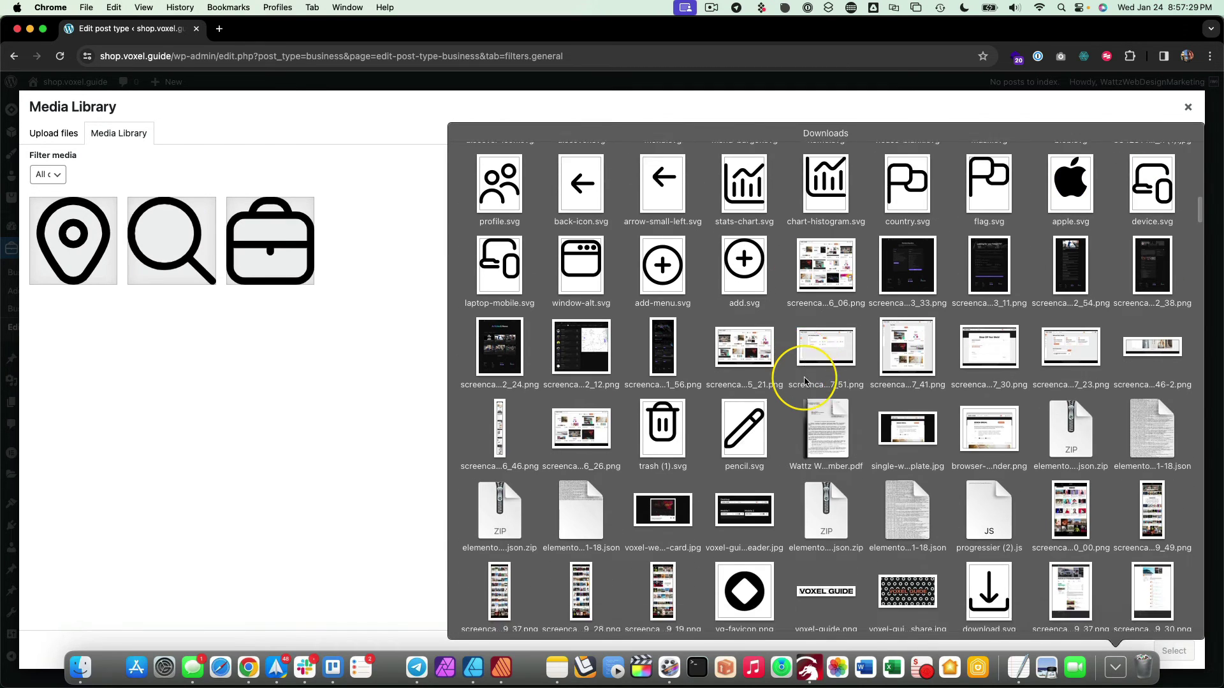
scroll(805, 382, down, 5)
scroll(804, 381, down, 15)
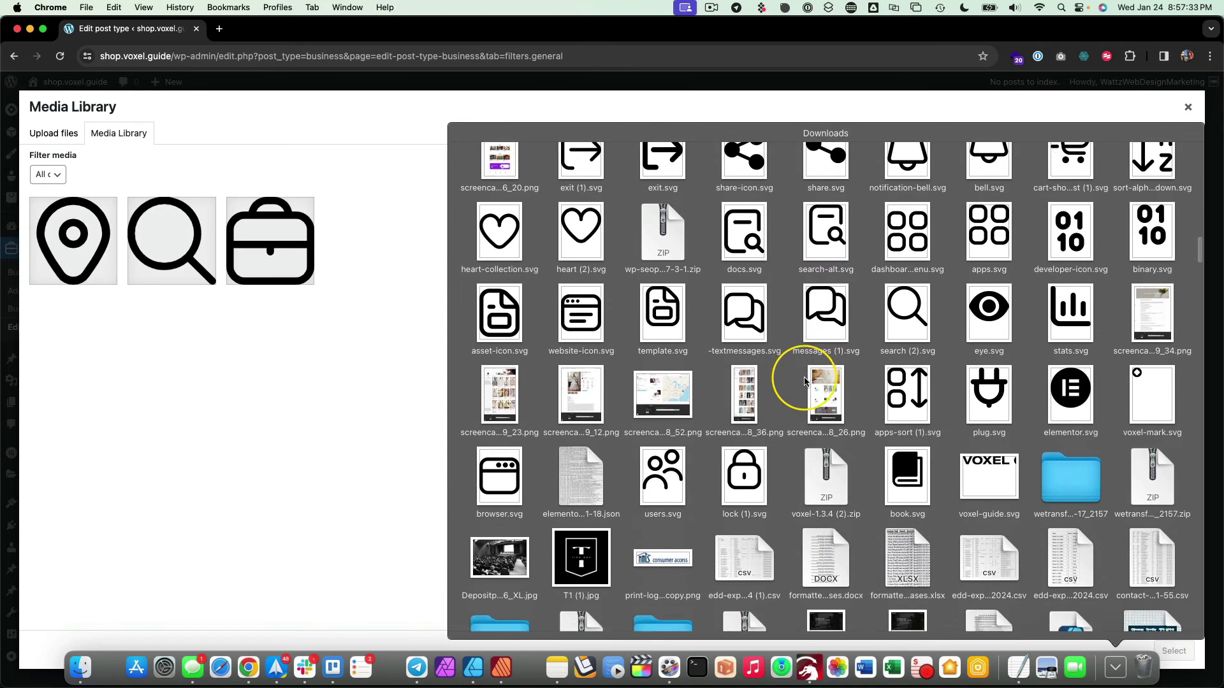
scroll(805, 381, up, 20)
scroll(804, 381, up, 8)
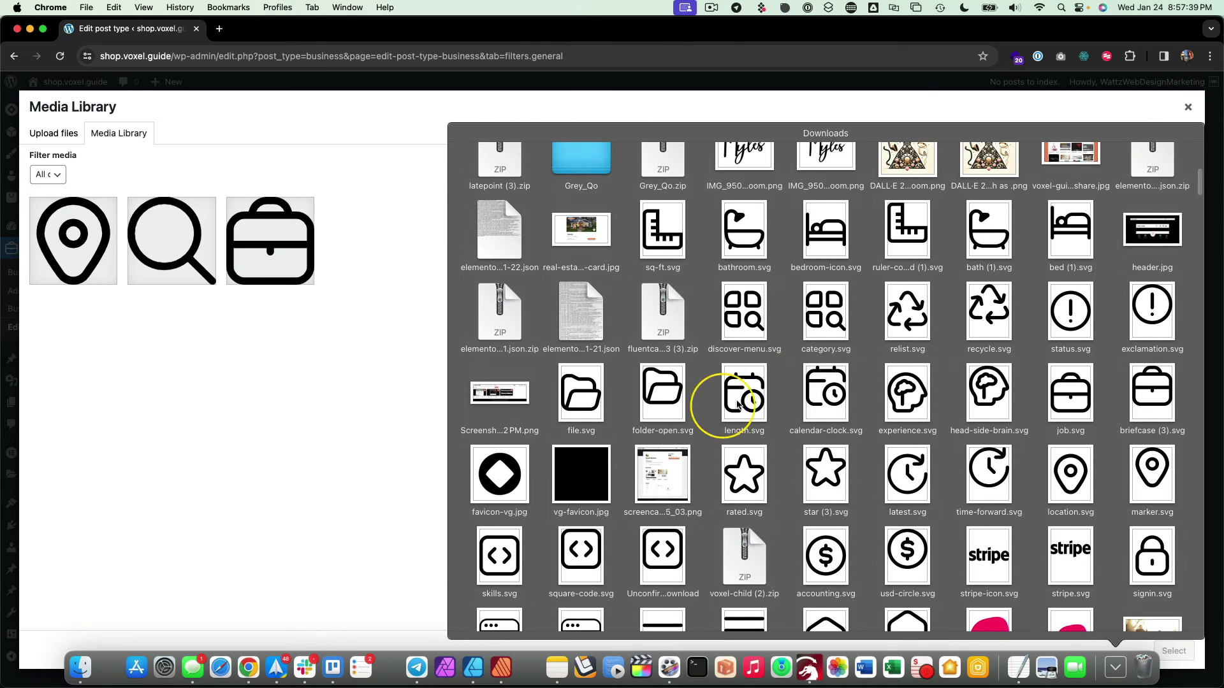
drag(724, 408, 390, 391)
click(1174, 651)
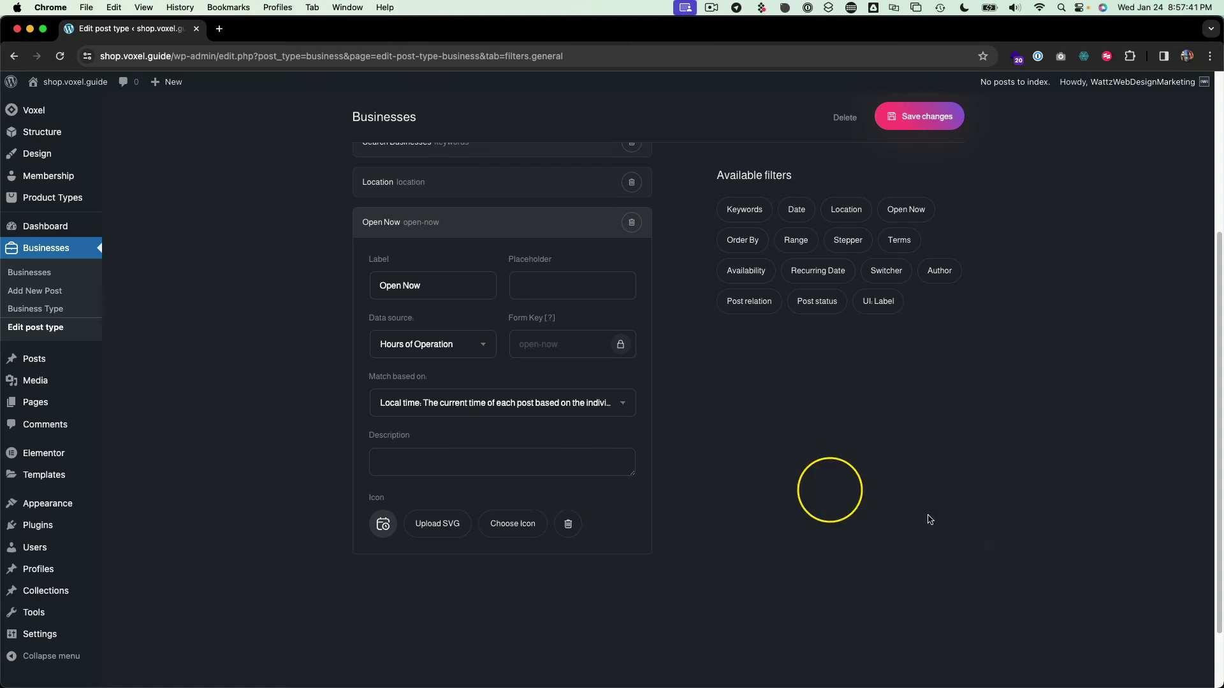
click(457, 221)
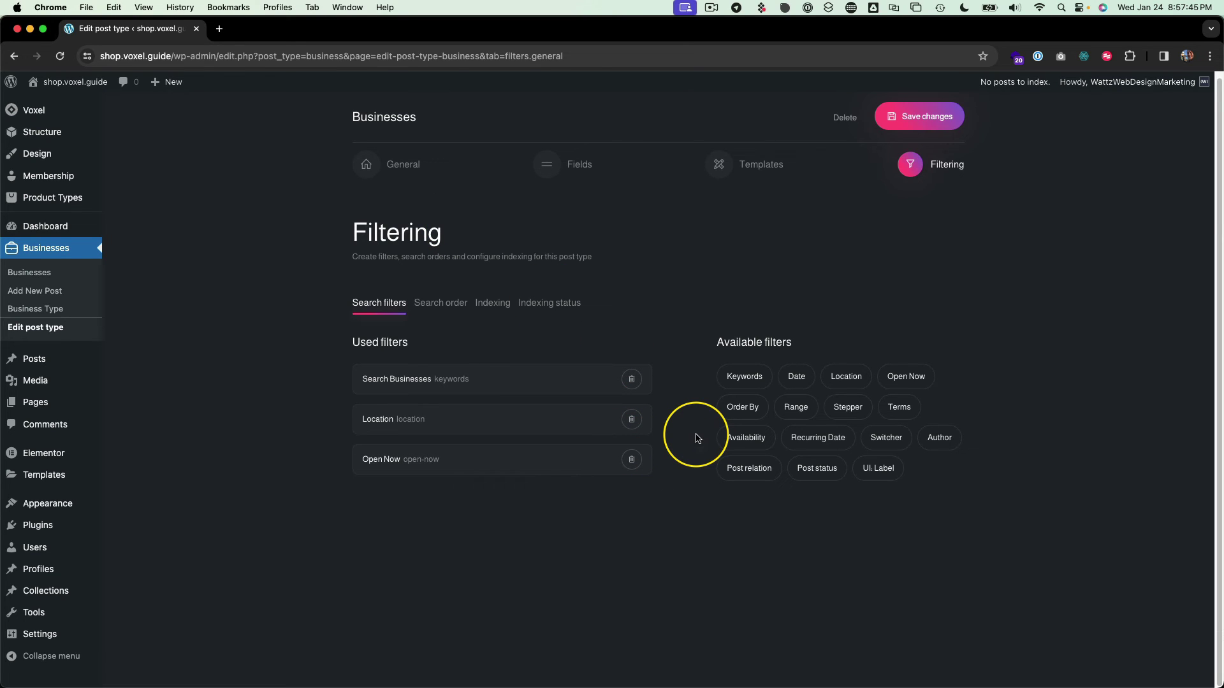
- Add the Author filter with the uploaded profile.svg icon
click(939, 438)
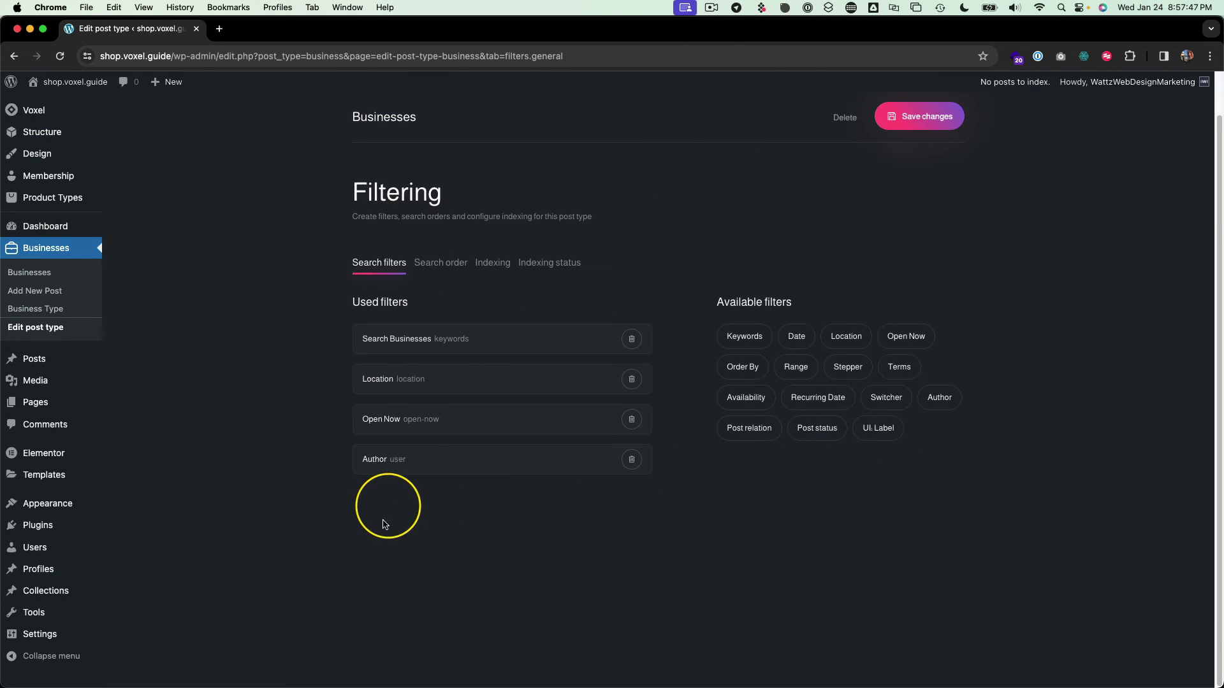
click(404, 472)
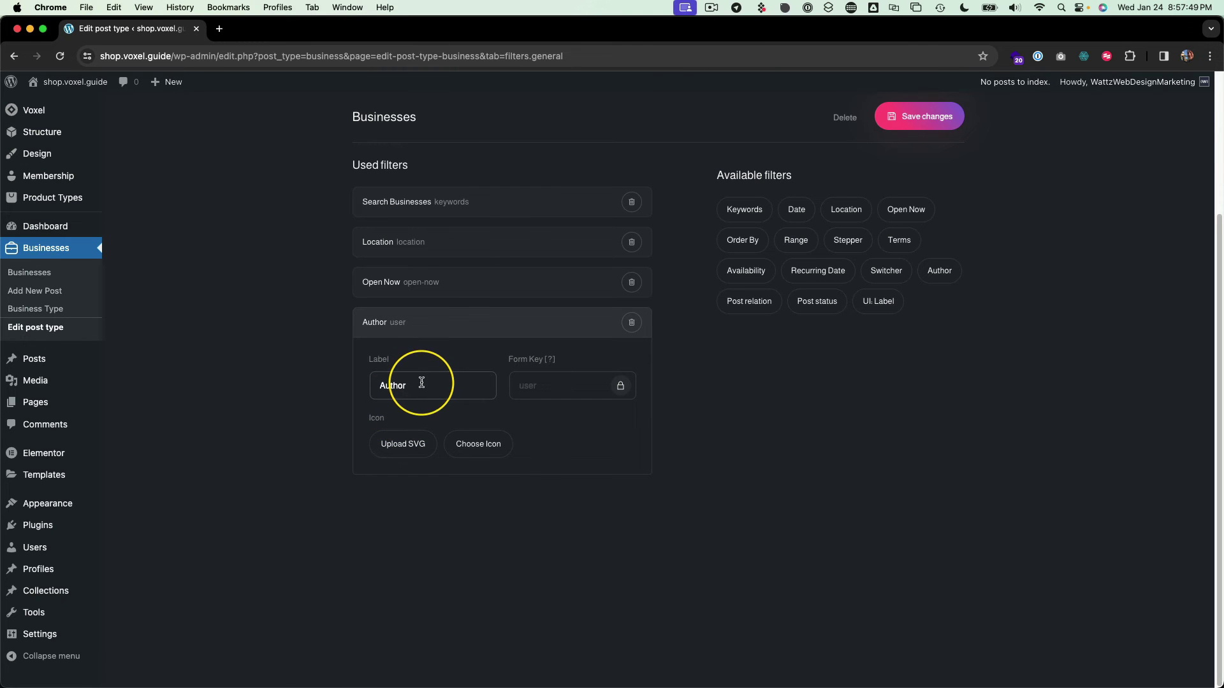
click(400, 440)
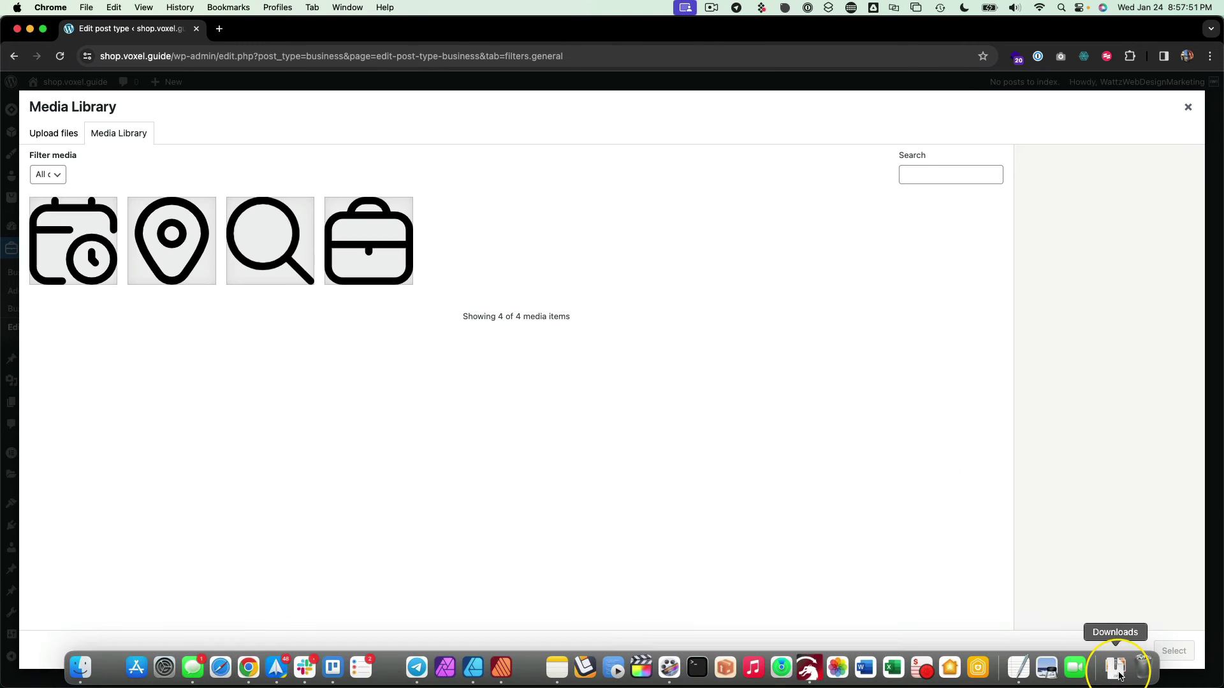
click(1115, 665)
scroll(704, 341, down, 15)
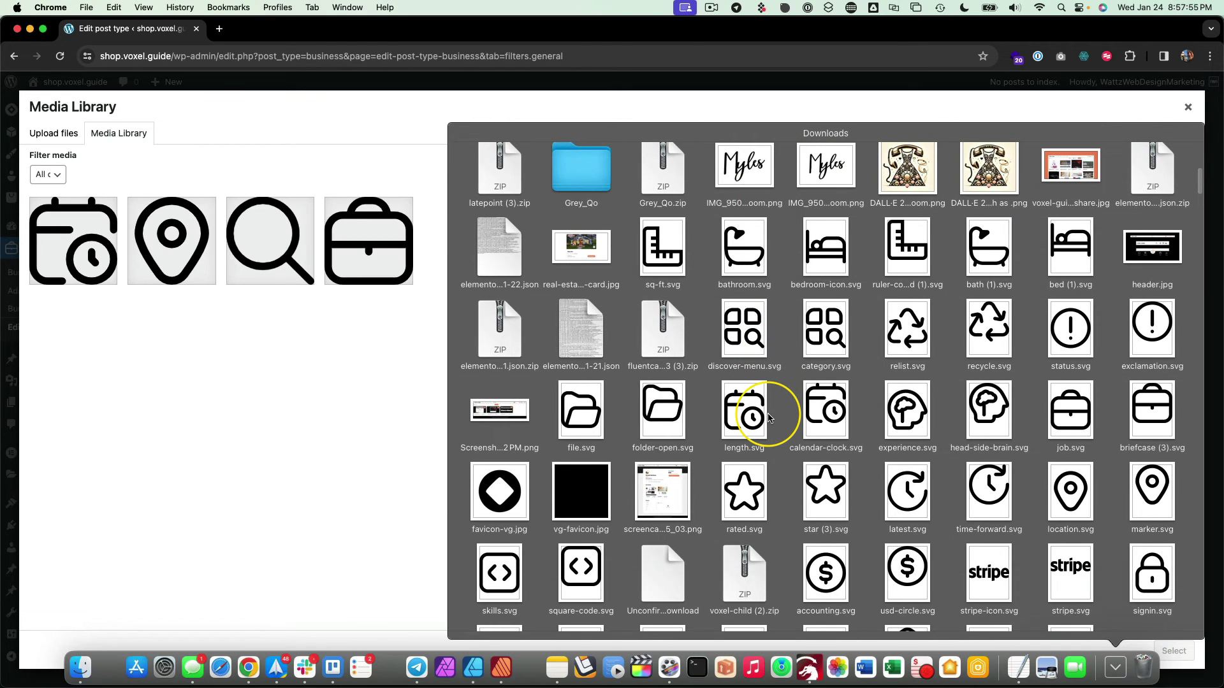
scroll(769, 418, down, 2)
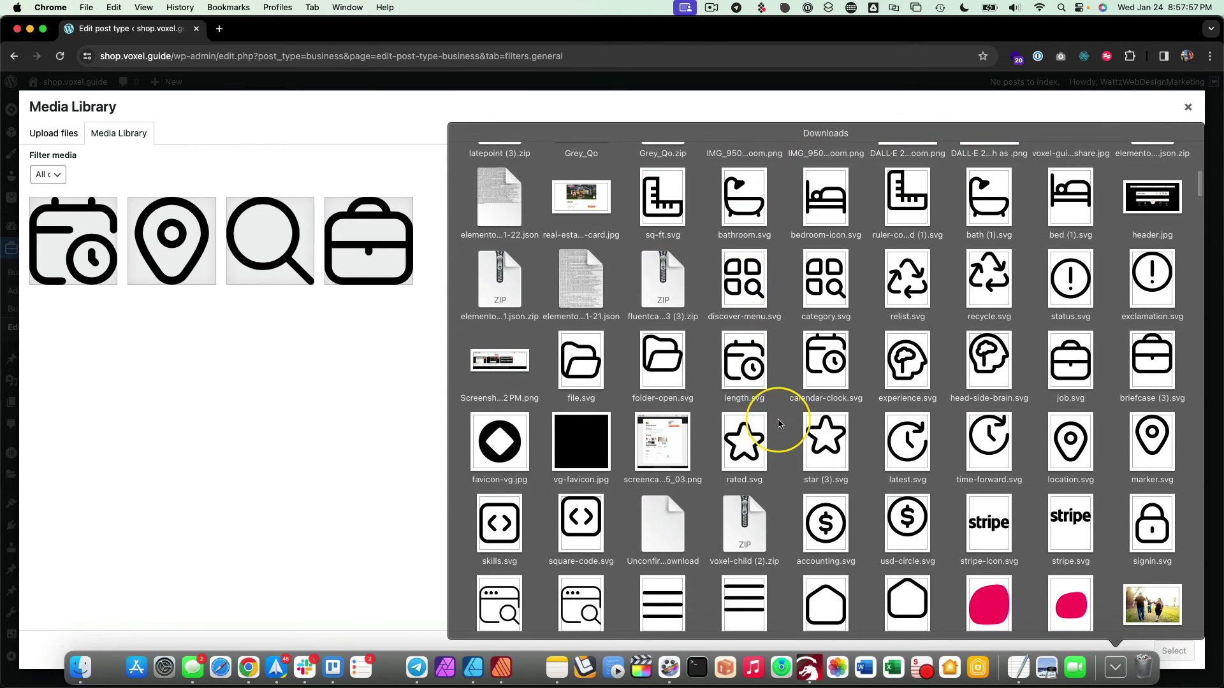
scroll(783, 424, down, 8)
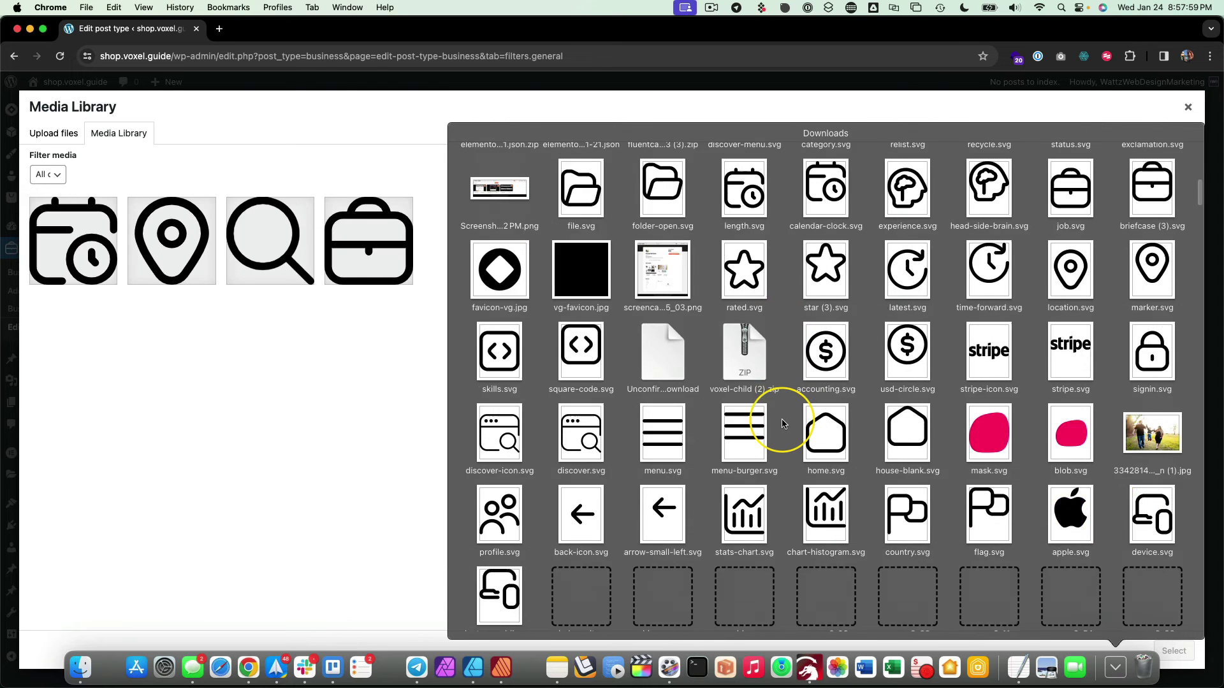
drag(518, 377, 395, 446)
click(1173, 653)
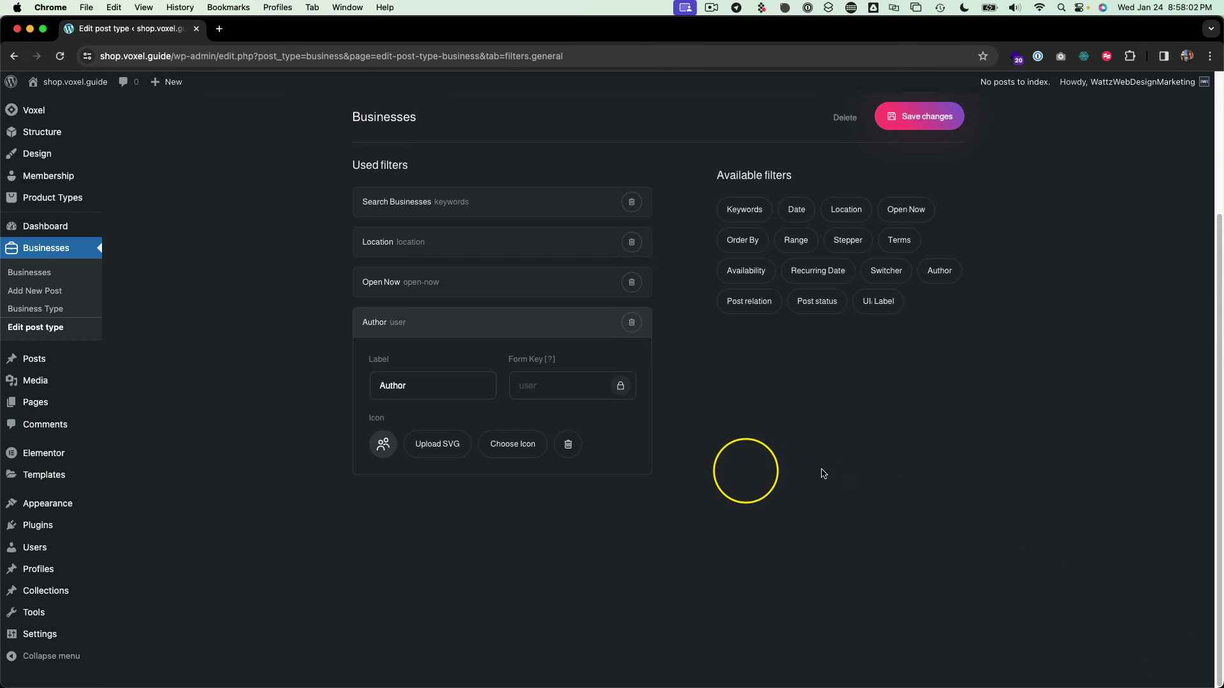
click(508, 322)
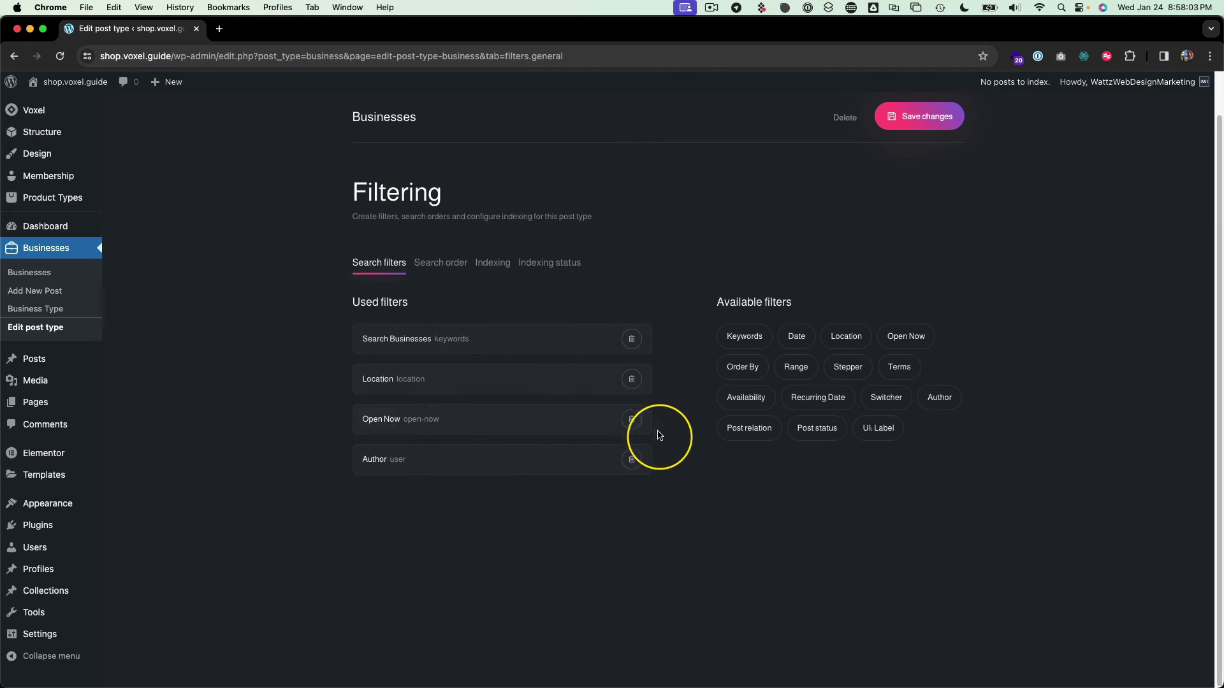
- Add the Post status filter with the uploaded status.svg icon
click(816, 429)
click(471, 468)
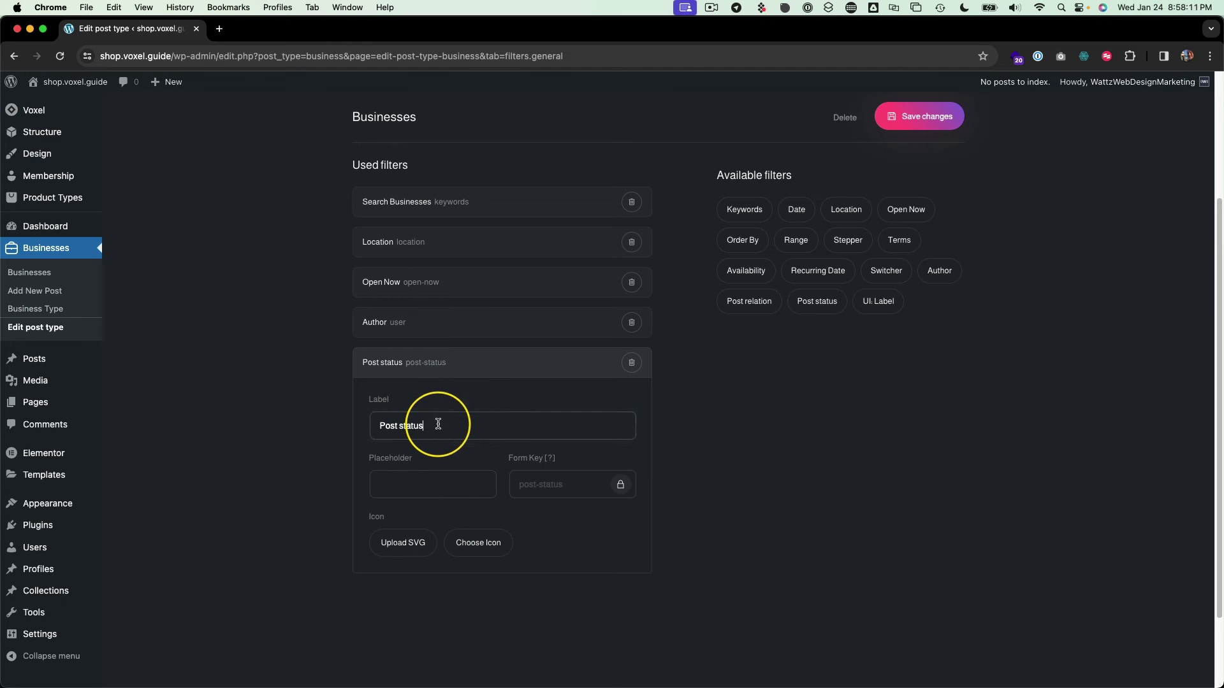
click(408, 547)
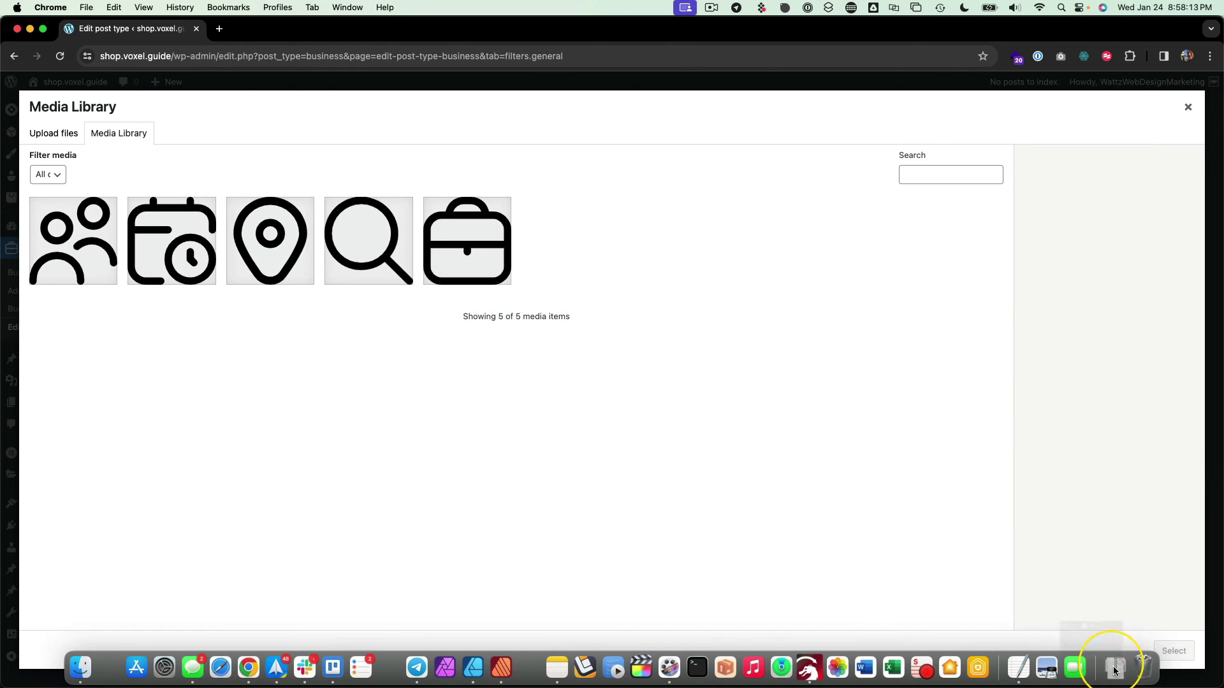
click(1115, 667)
scroll(838, 417, down, 2)
scroll(835, 418, down, 10)
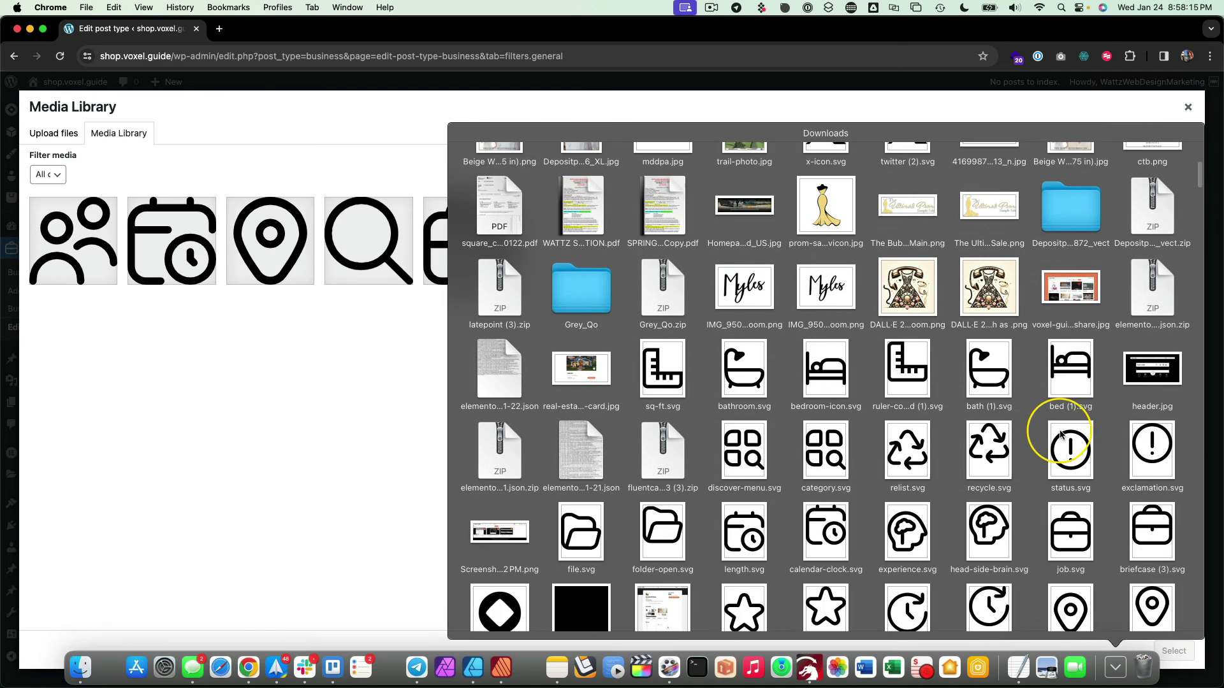
drag(1060, 438, 561, 440)
click(1167, 650)
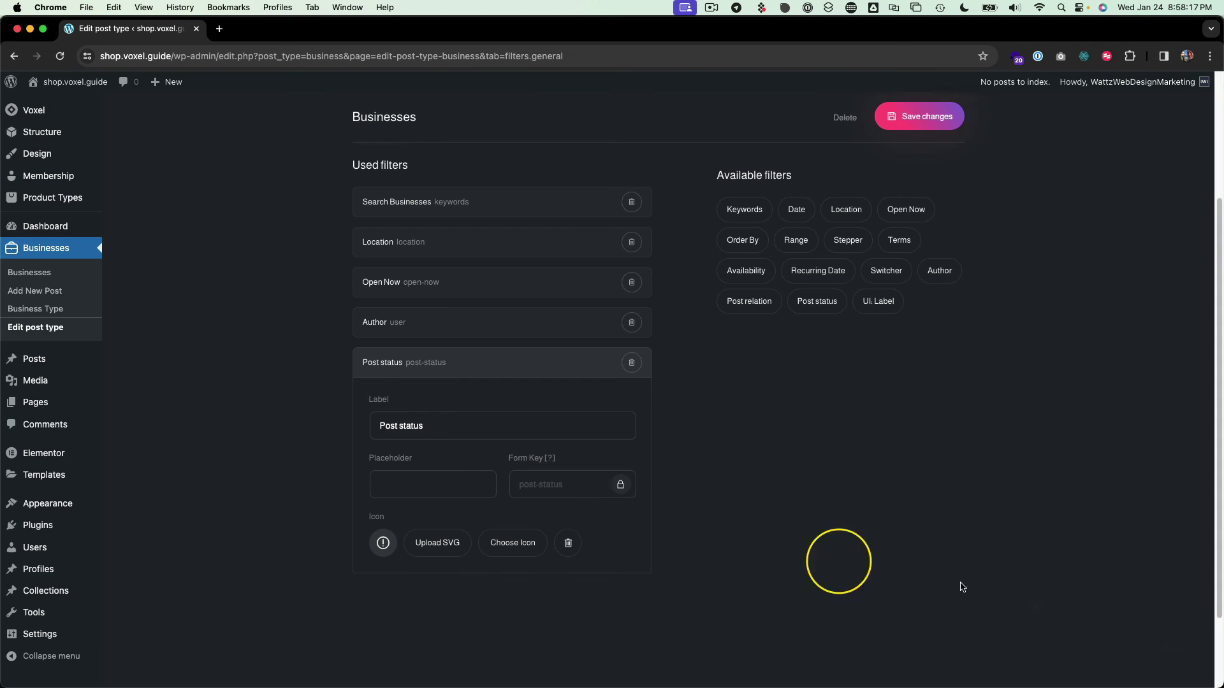
click(456, 363)
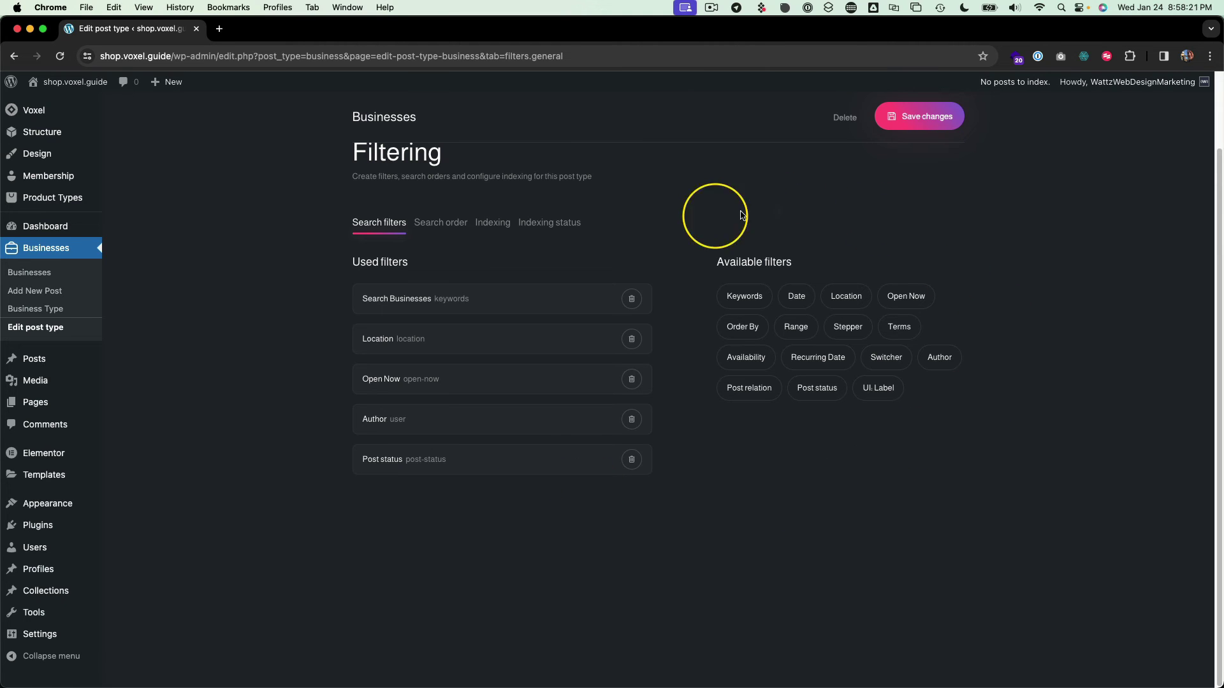
- Add the Order By filter and move it below Open Now
drag(680, 225, 774, 440)
click(623, 323)
click(733, 336)
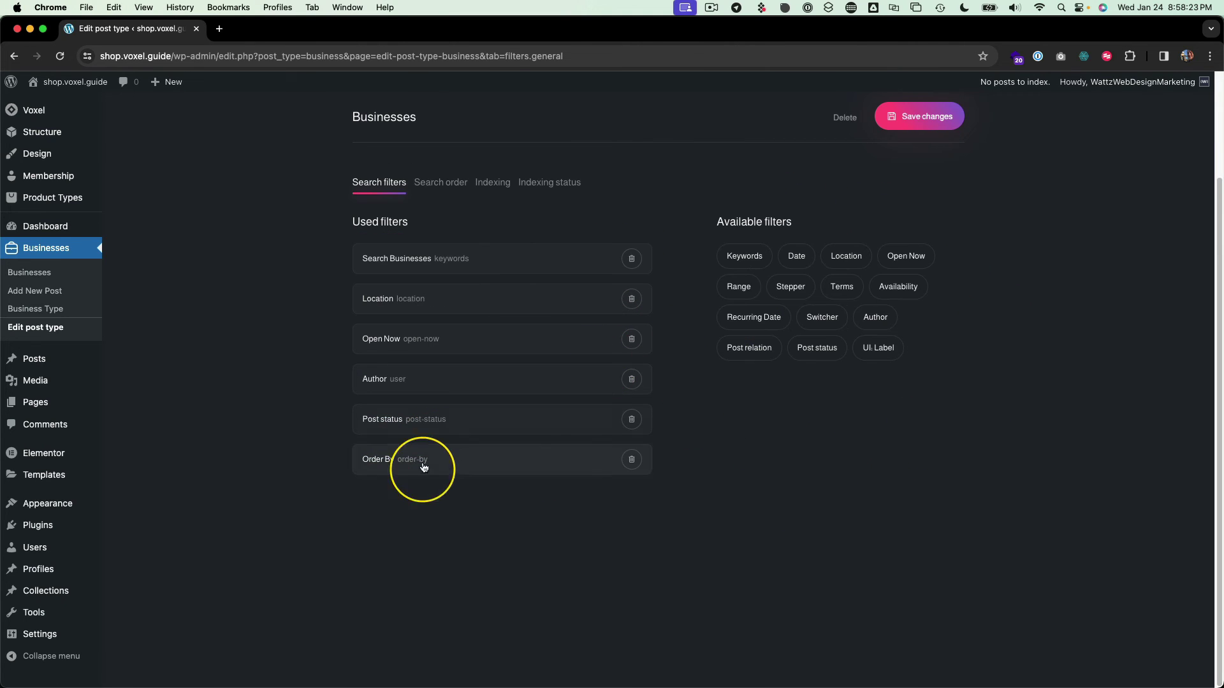
drag(423, 462, 405, 377)
click(408, 378)
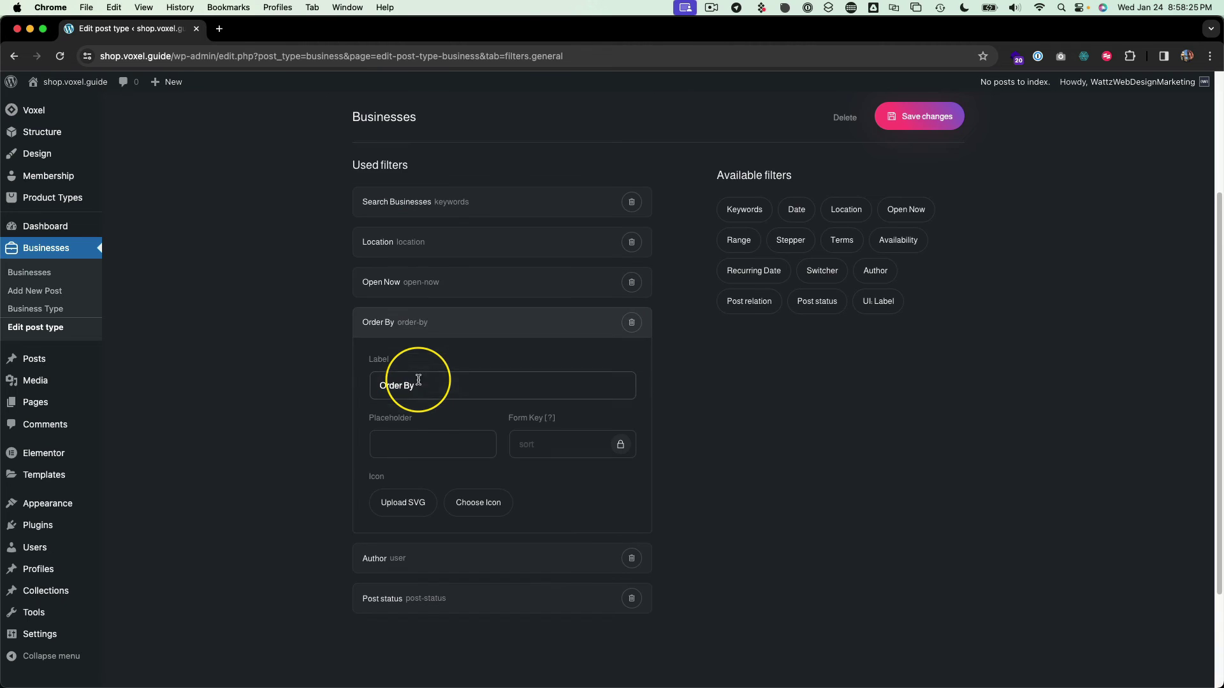
click(440, 322)
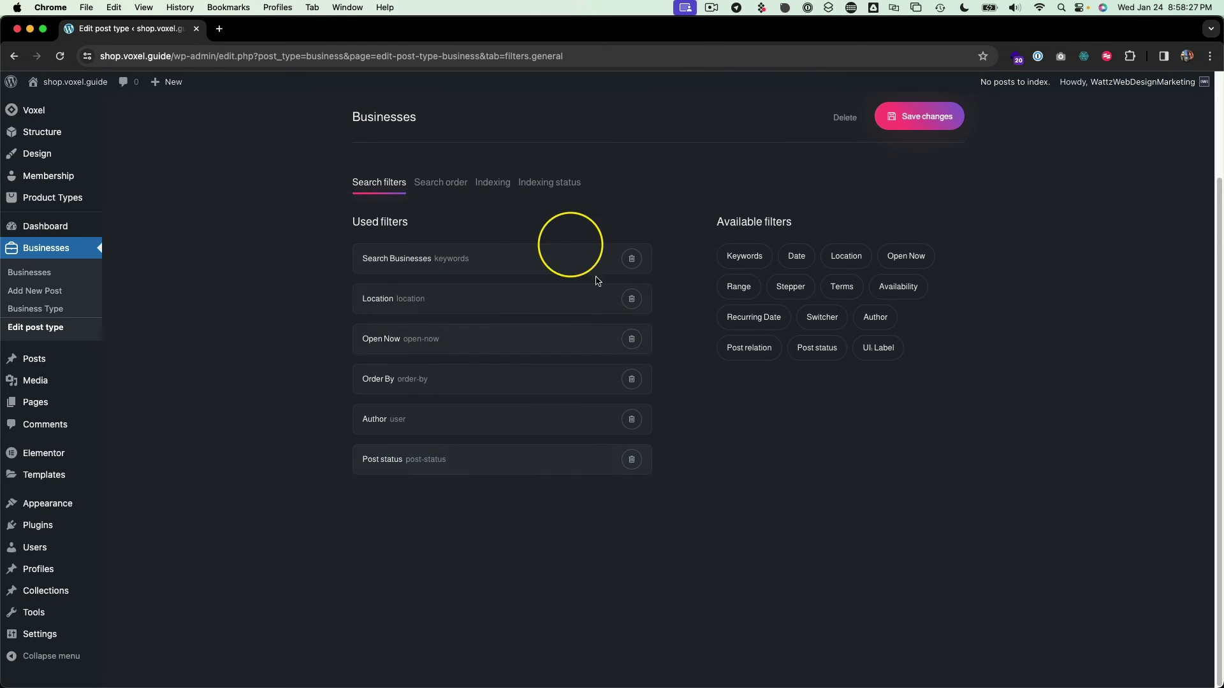
click(452, 386)
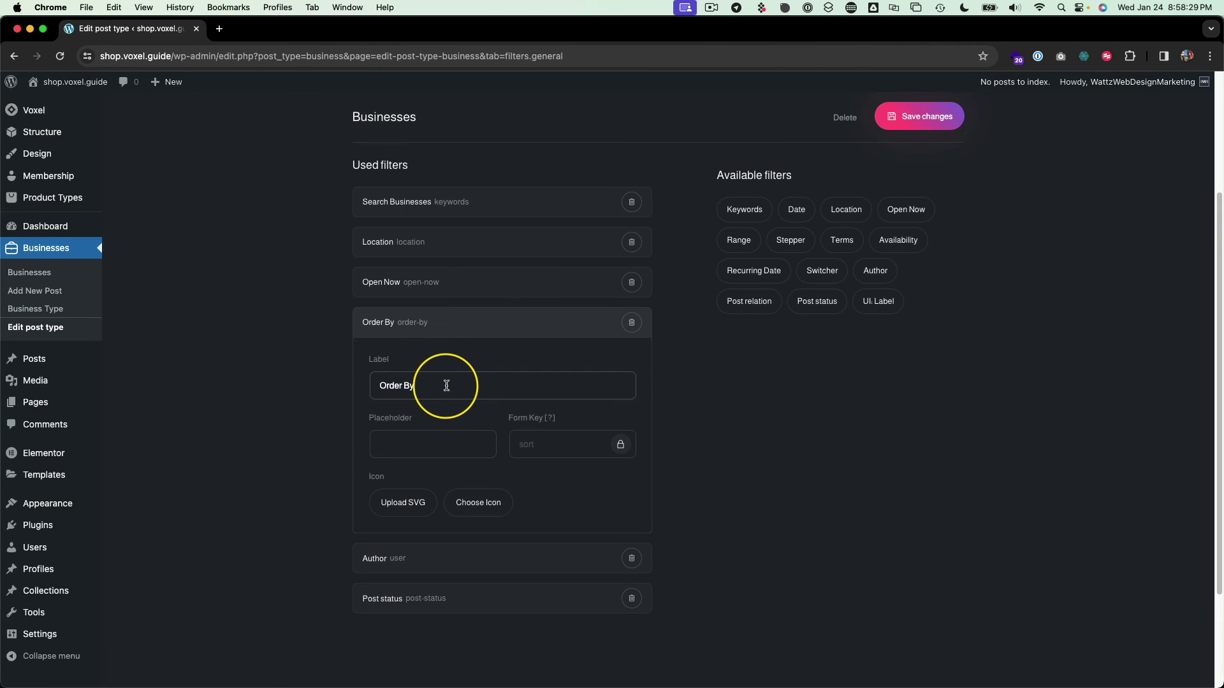
- Give Order By the uploaded apps-sort (1).svg icon, then show the Search order settings
click(446, 386)
click(425, 441)
click(406, 504)
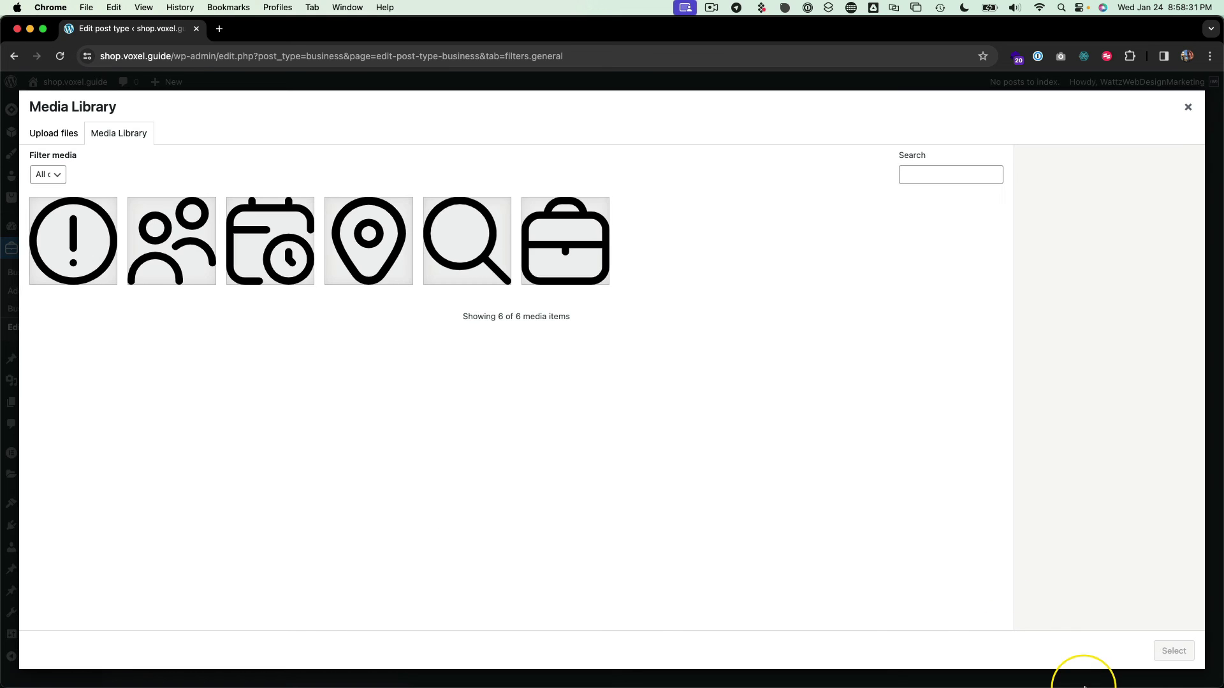
click(1115, 667)
scroll(937, 465, down, 2)
scroll(938, 467, down, 5)
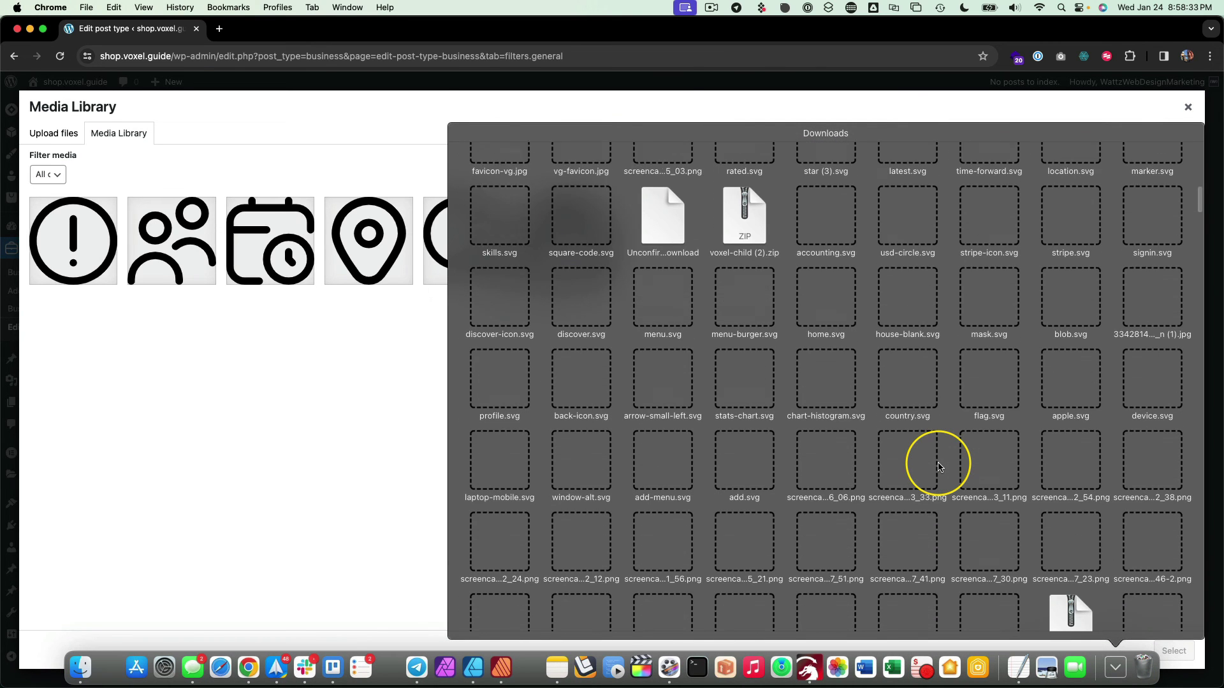
scroll(938, 466, down, 10)
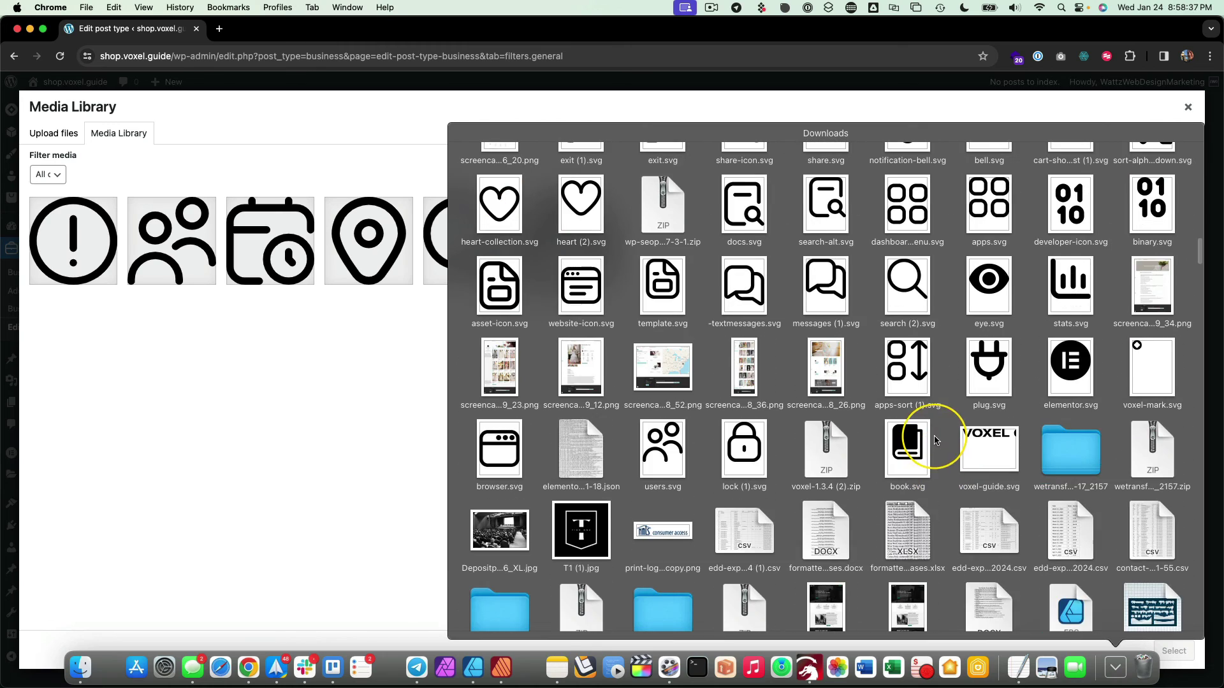
drag(901, 363, 637, 504)
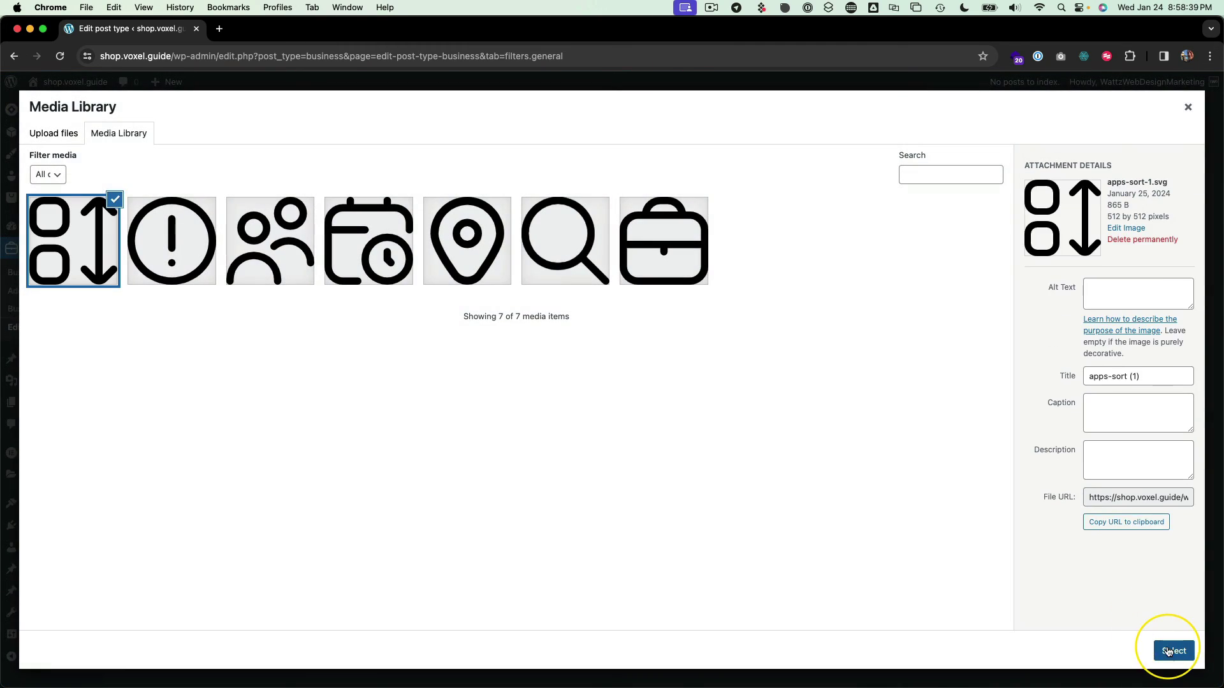
click(1172, 650)
click(507, 324)
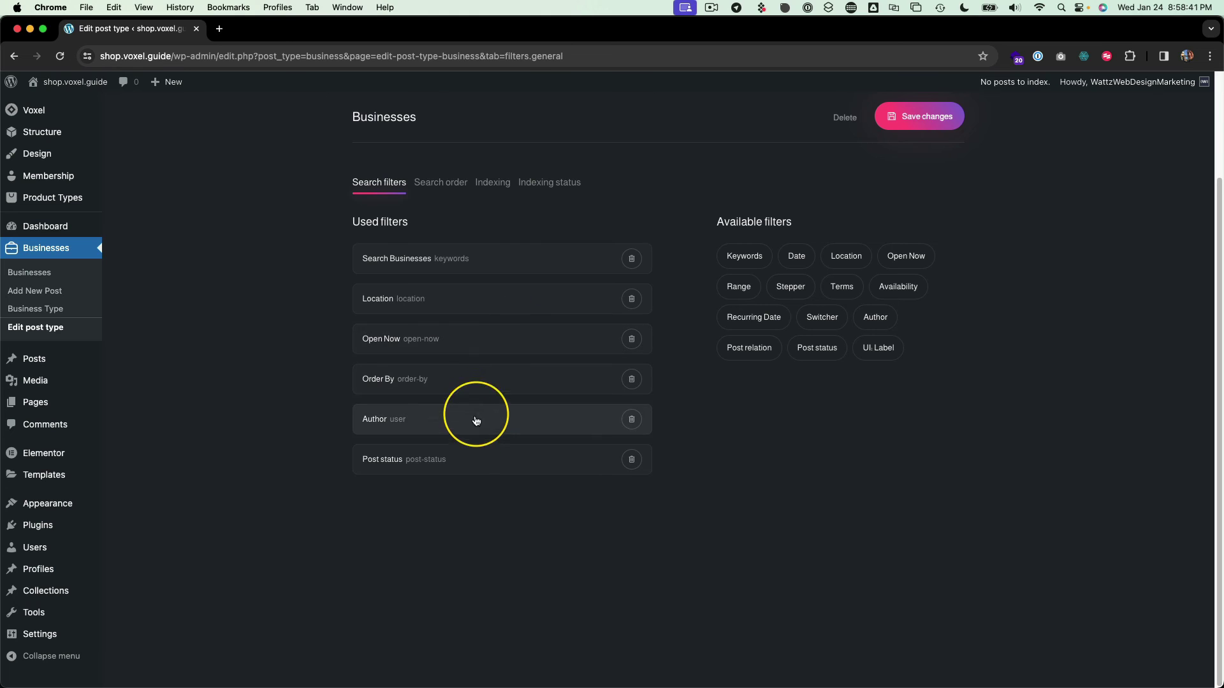
scroll(484, 369, up, 2)
click(448, 271)
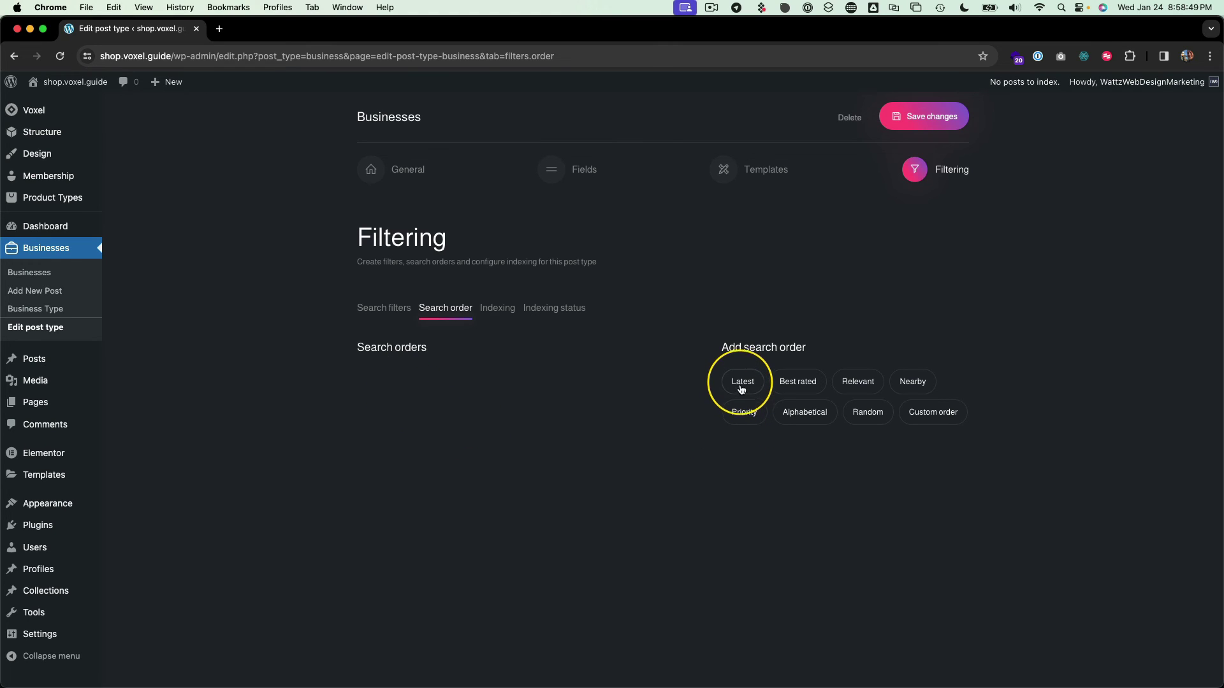
- Add Best rated, Nearby and Random search orders after Latest
click(797, 384)
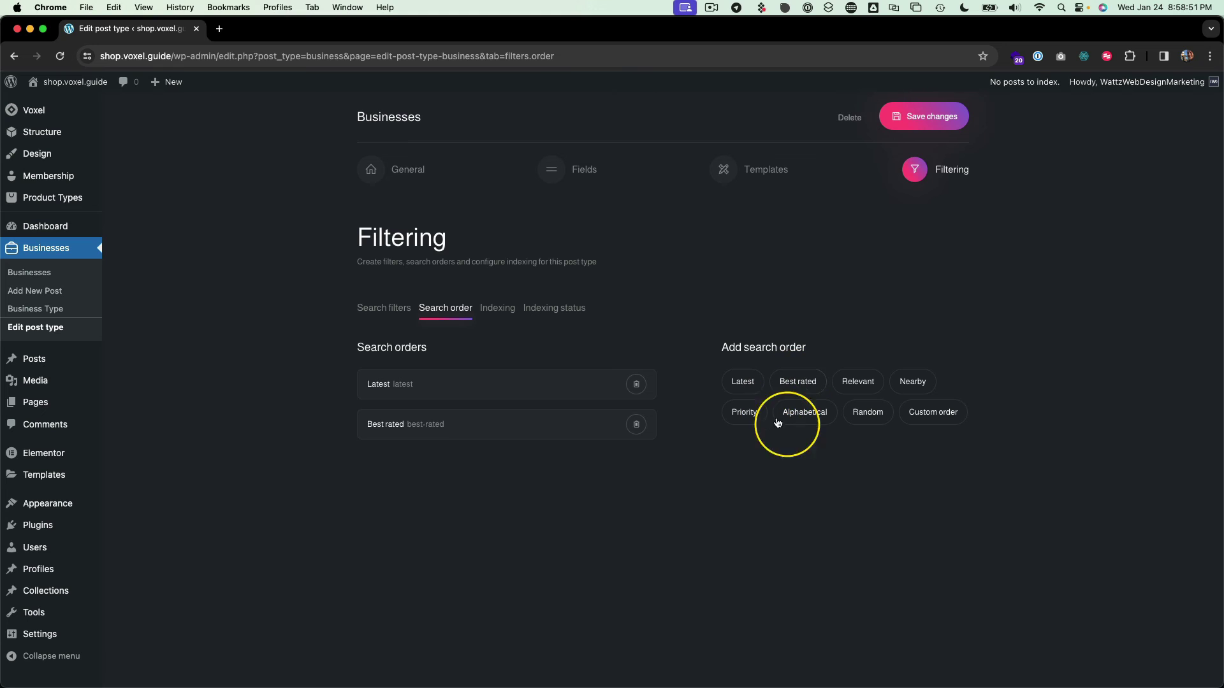
click(903, 386)
click(859, 421)
click(408, 383)
scroll(412, 387, down, 3)
scroll(411, 387, up, 2)
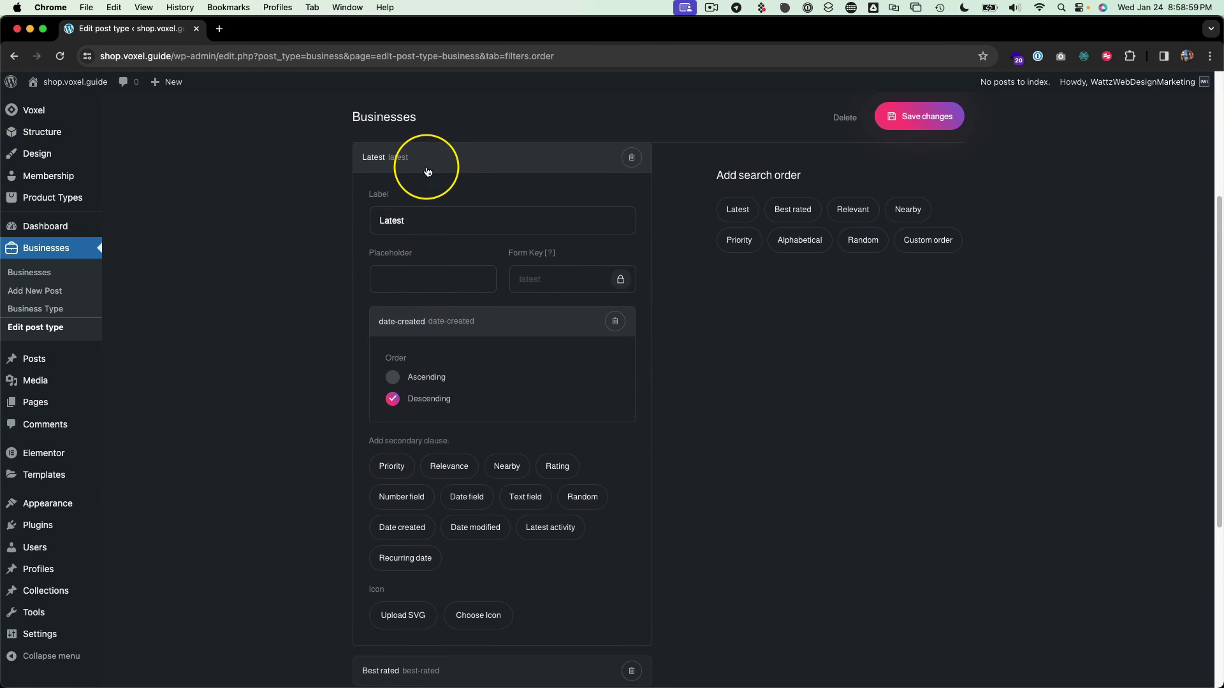
click(423, 164)
- Set Best rated to Weighted average rating mode in ascending order
click(440, 384)
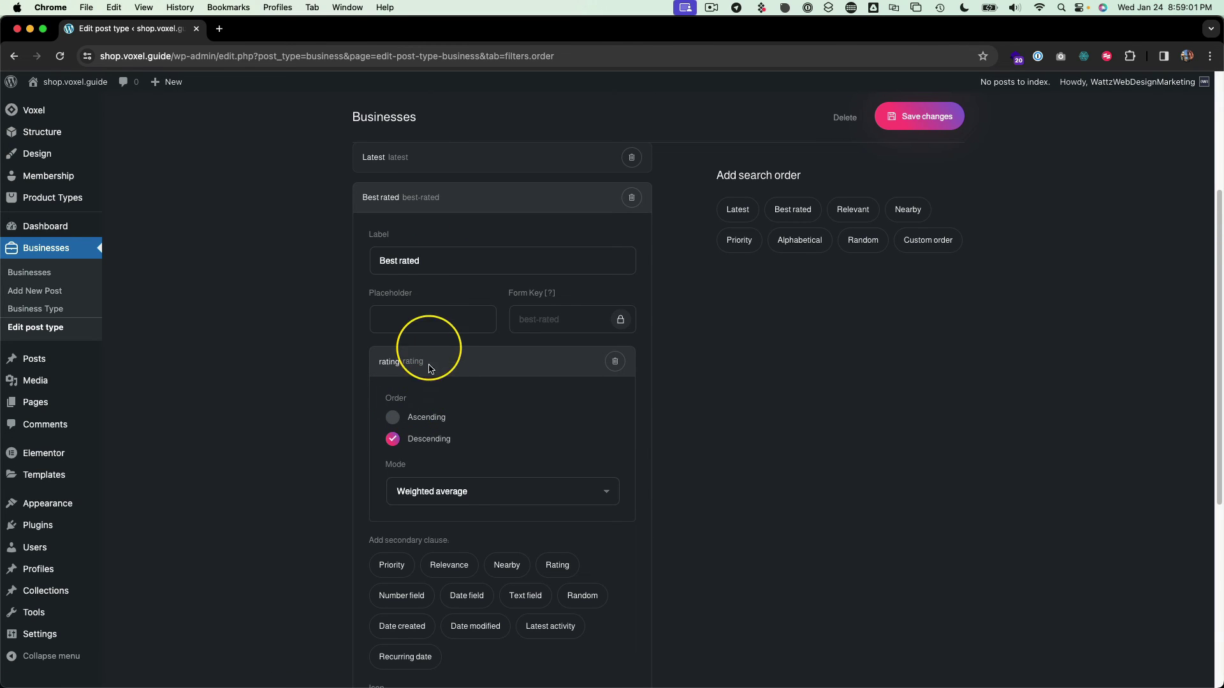
click(440, 494)
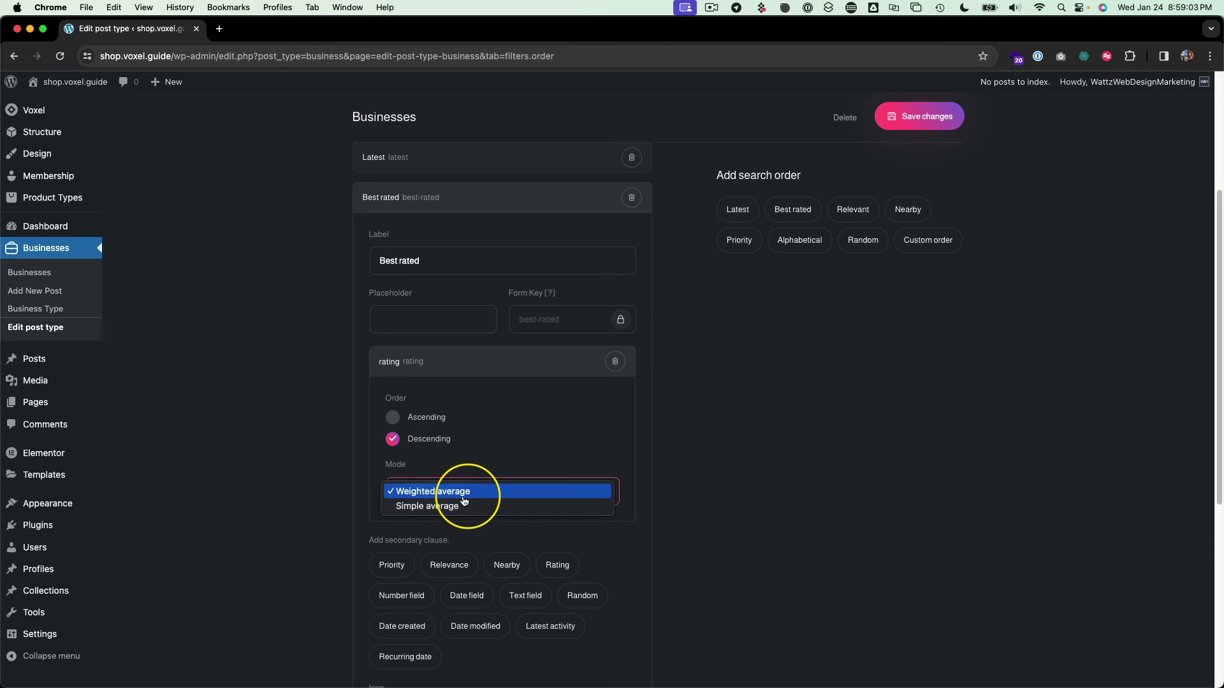
click(445, 492)
click(430, 418)
- Review the Nearby order, keeping its location filter
click(421, 197)
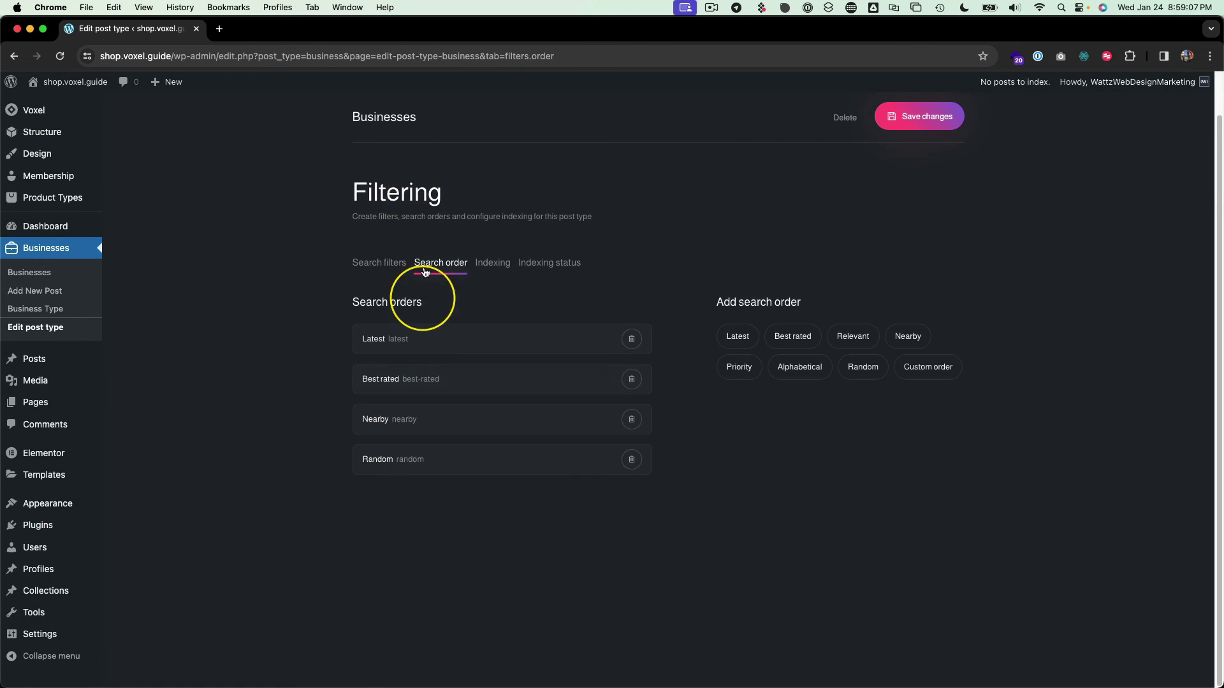
click(425, 419)
click(428, 459)
click(428, 457)
click(410, 231)
- Set the Random order's Randomize every interval to 1 hour
click(408, 463)
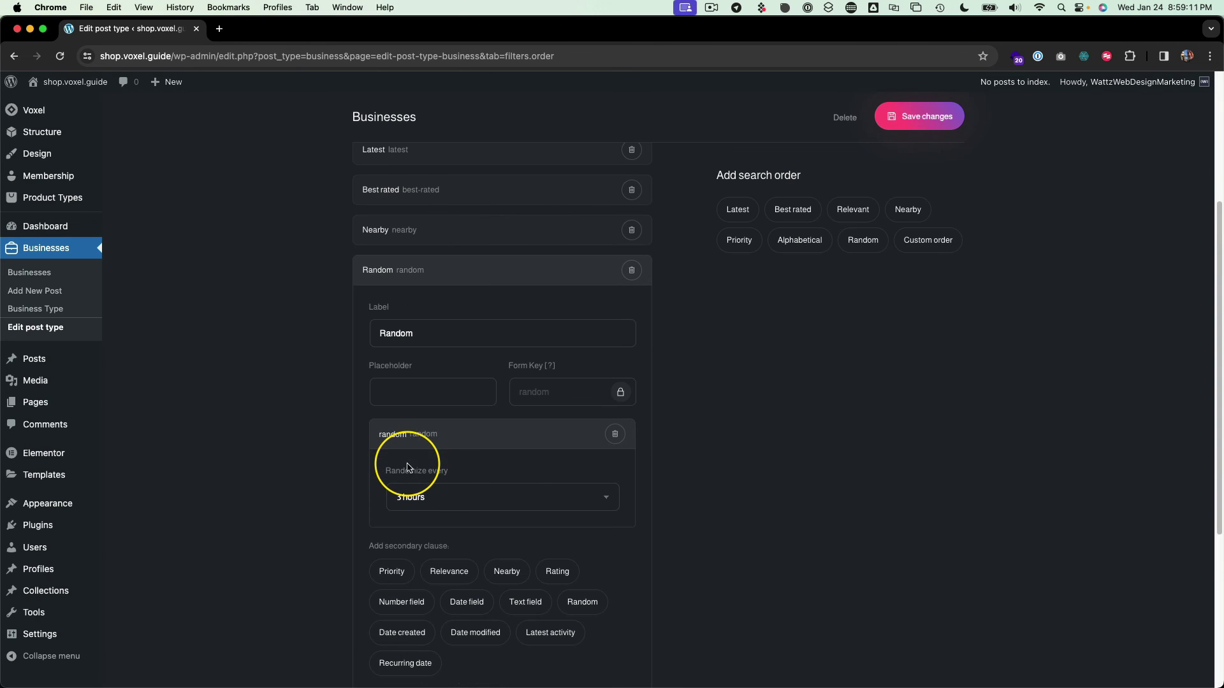
click(448, 497)
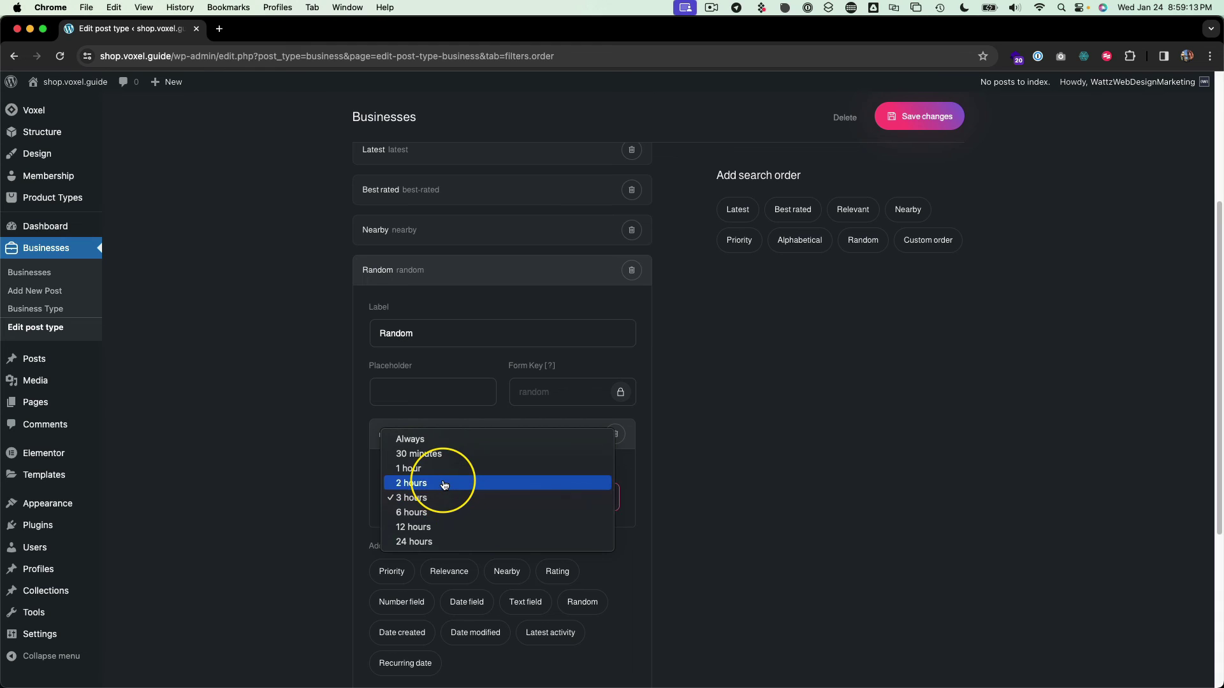
click(444, 484)
click(452, 490)
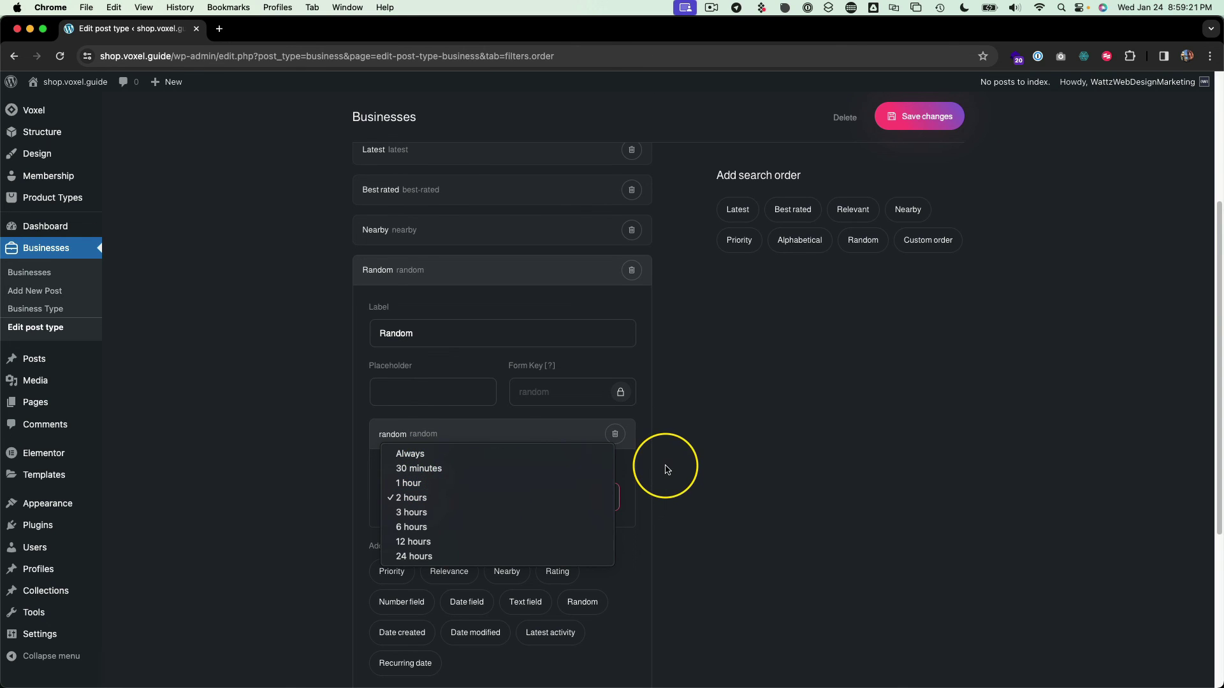
click(417, 483)
click(503, 440)
click(465, 271)
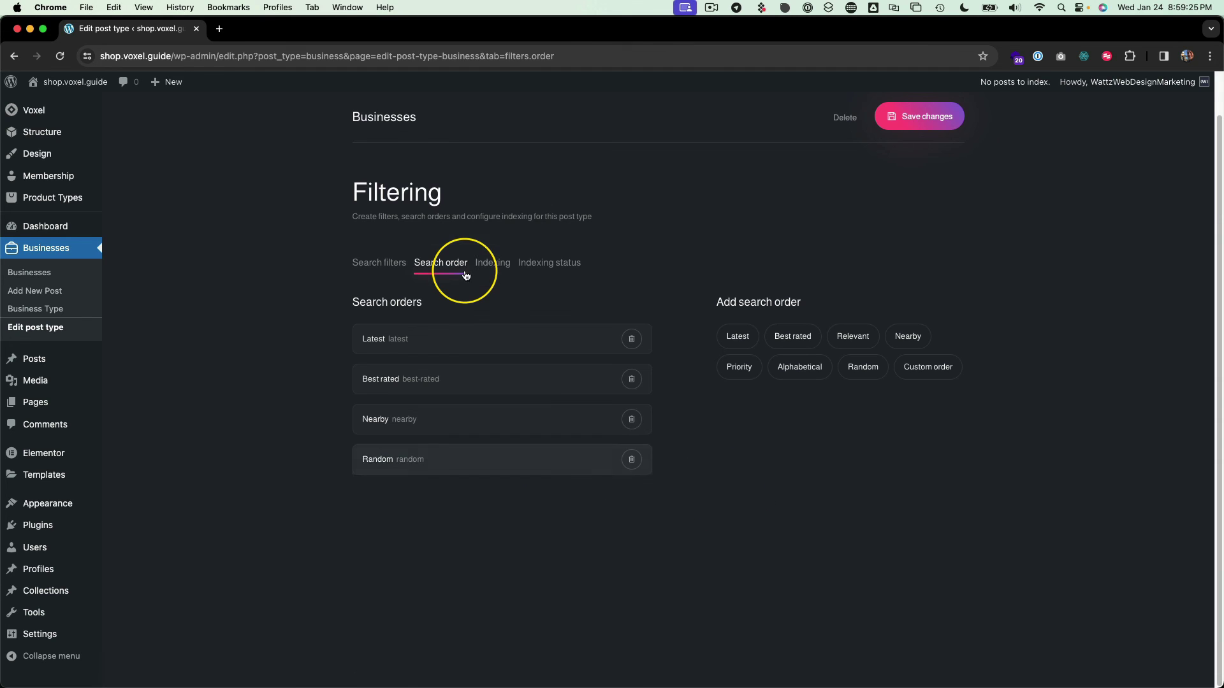
scroll(708, 318, up, 1)
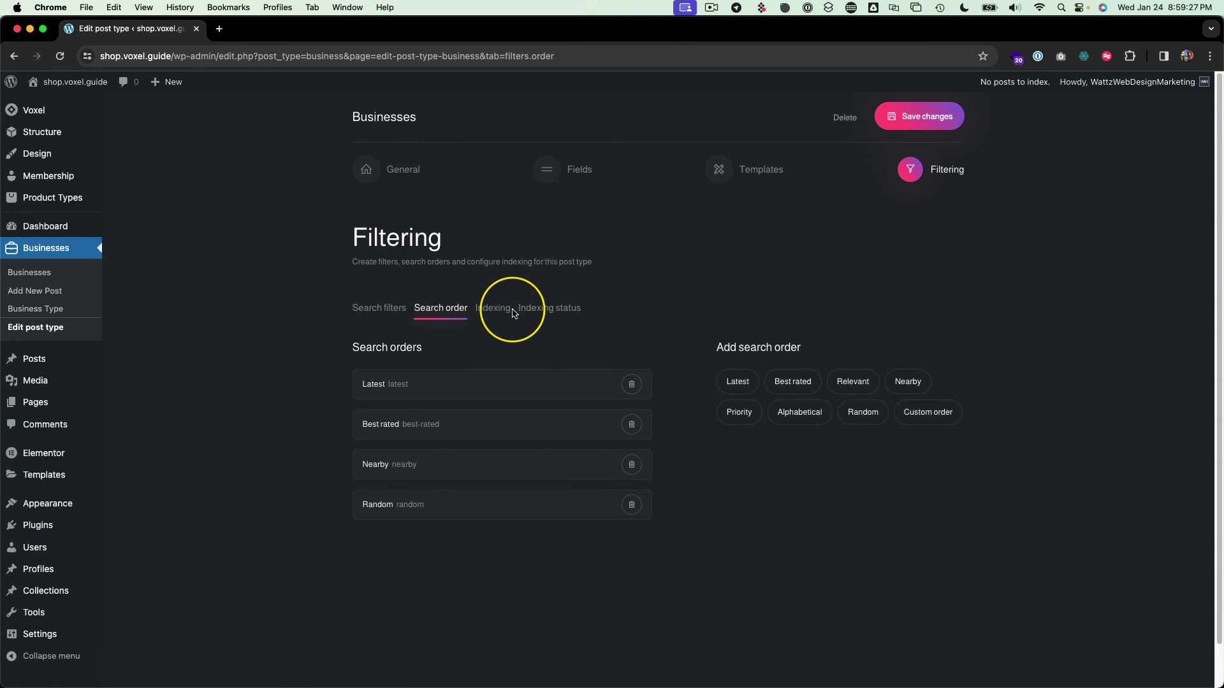
- Save the search orders and run Index all posts from Indexing status
click(921, 121)
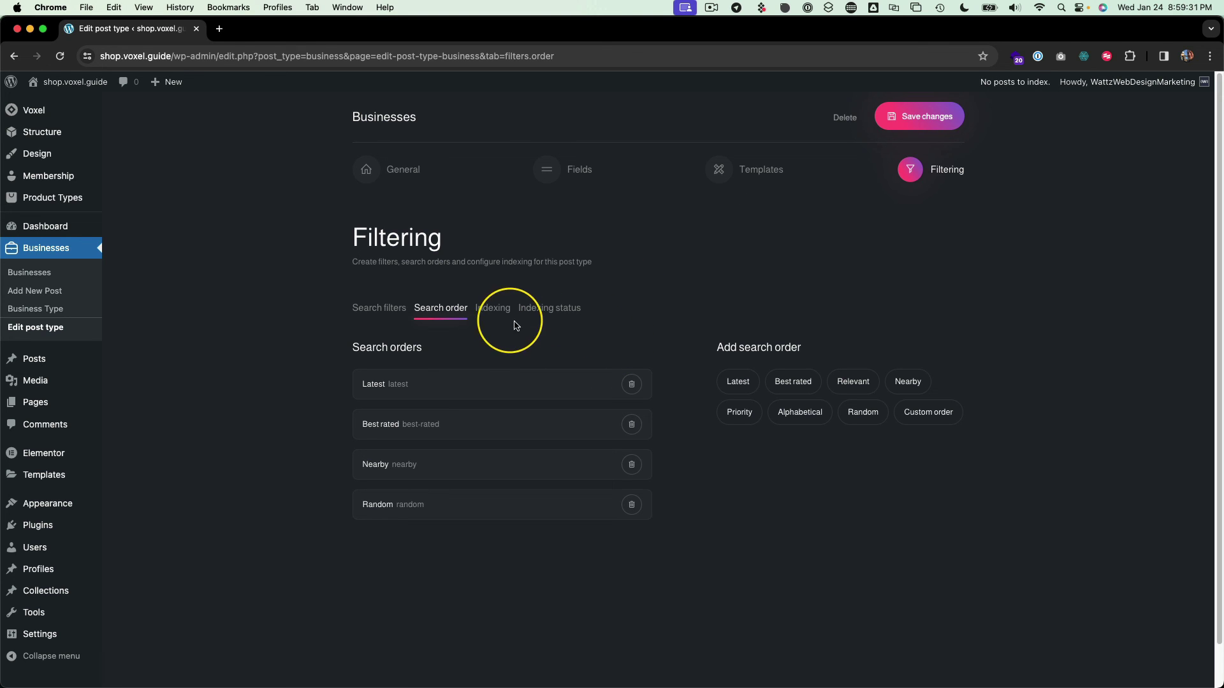
click(492, 309)
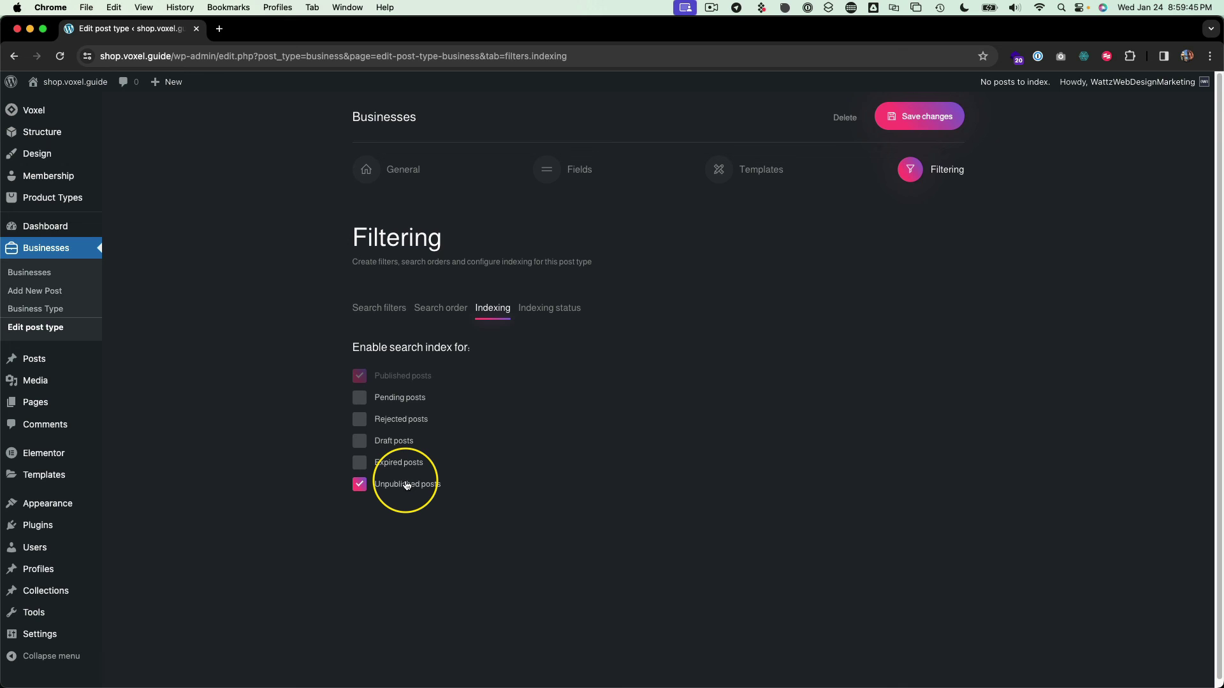
click(548, 308)
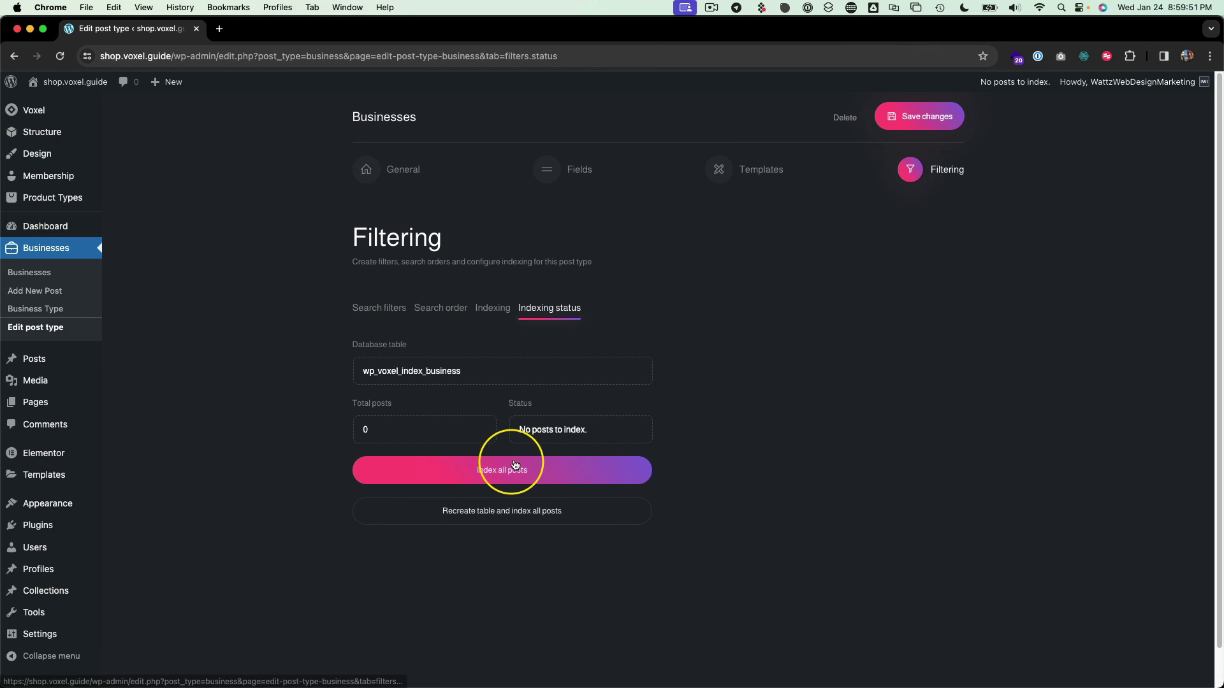
click(920, 108)
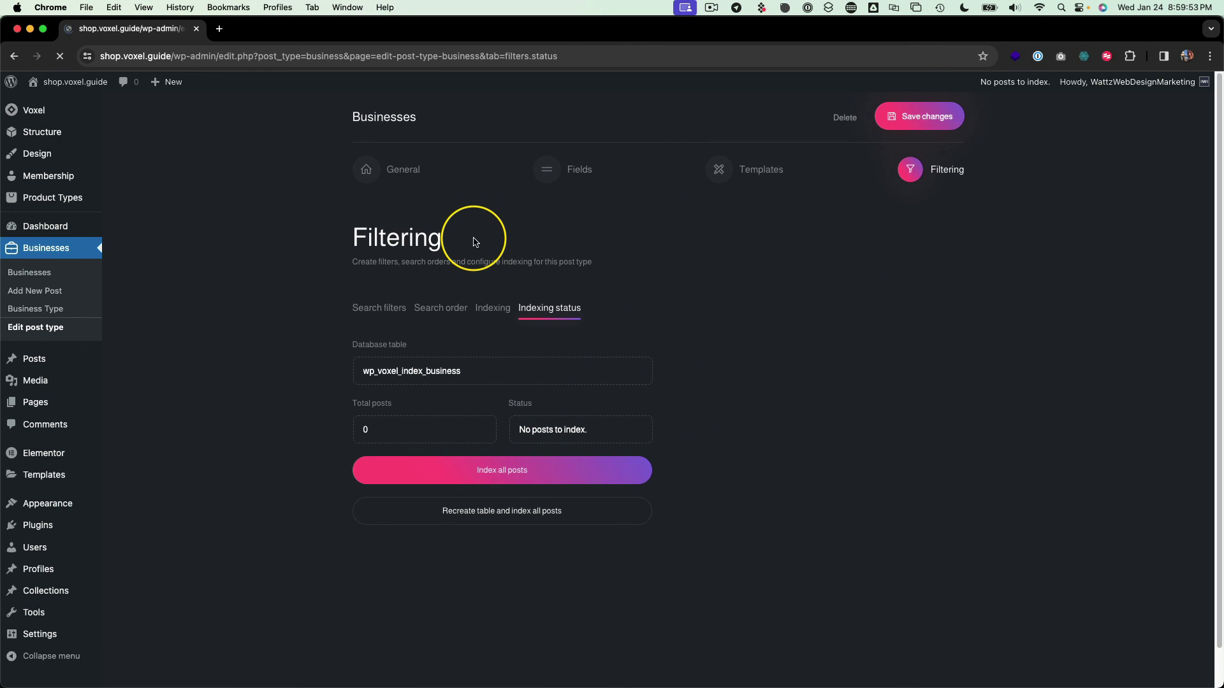
- Set the map marker type to Image from the Business Logo field and save
click(546, 167)
click(370, 172)
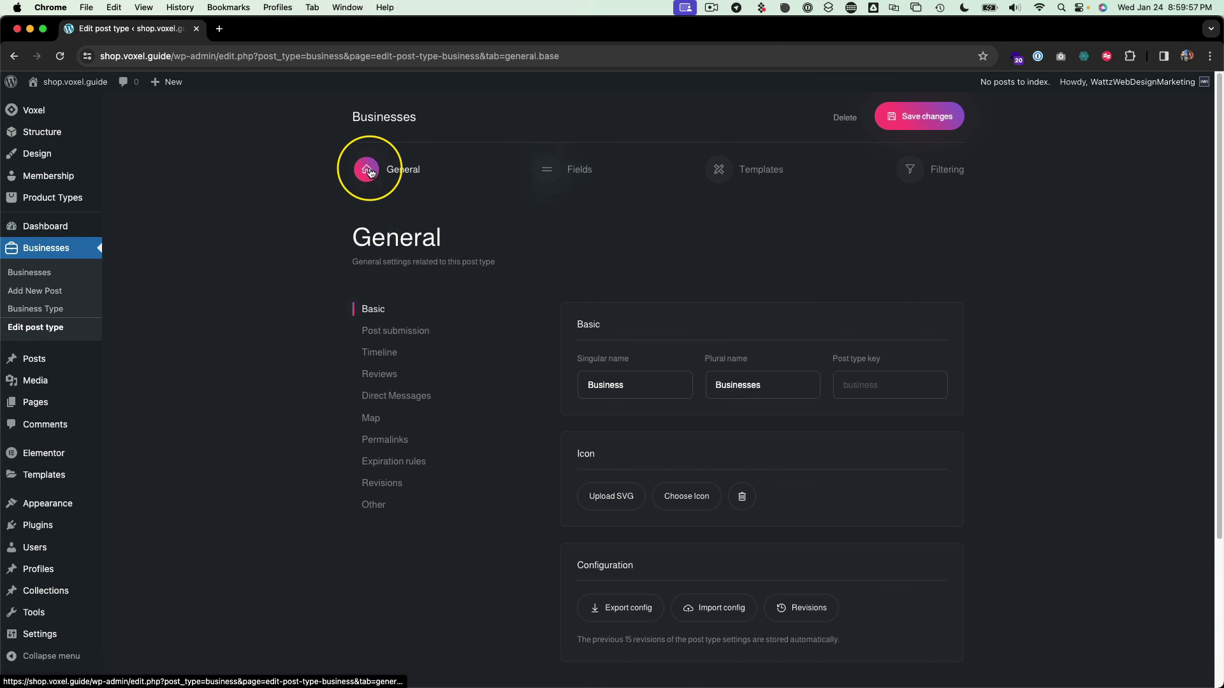
click(371, 418)
click(603, 390)
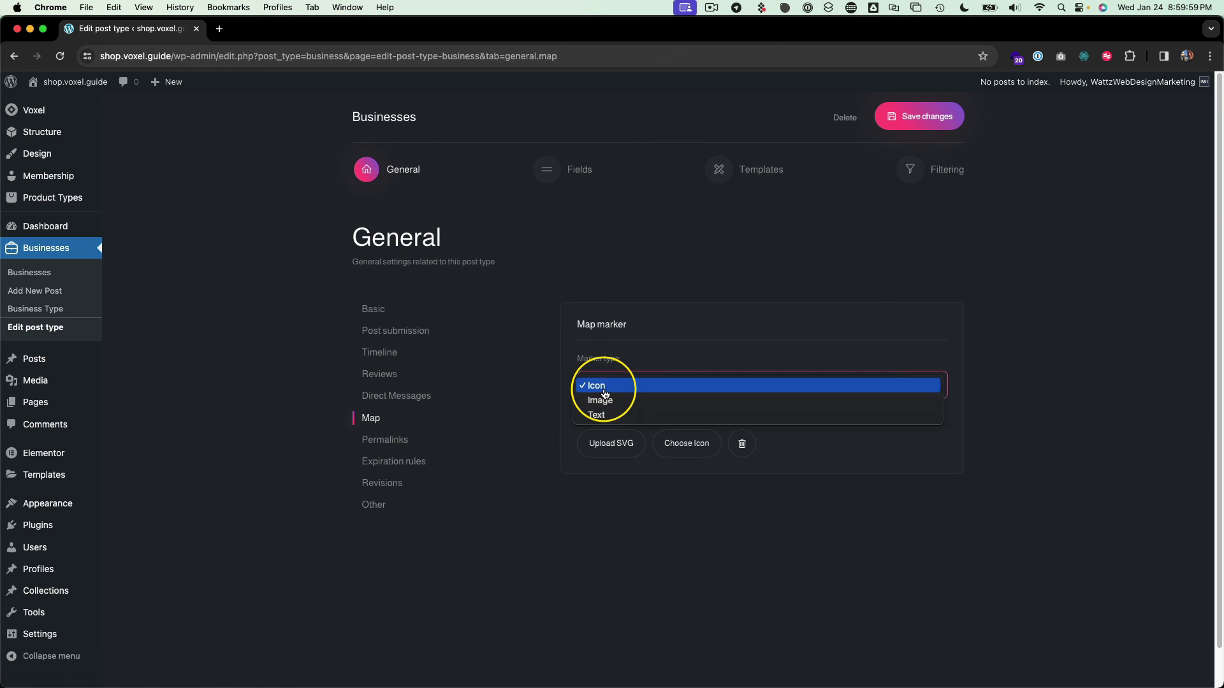
click(600, 400)
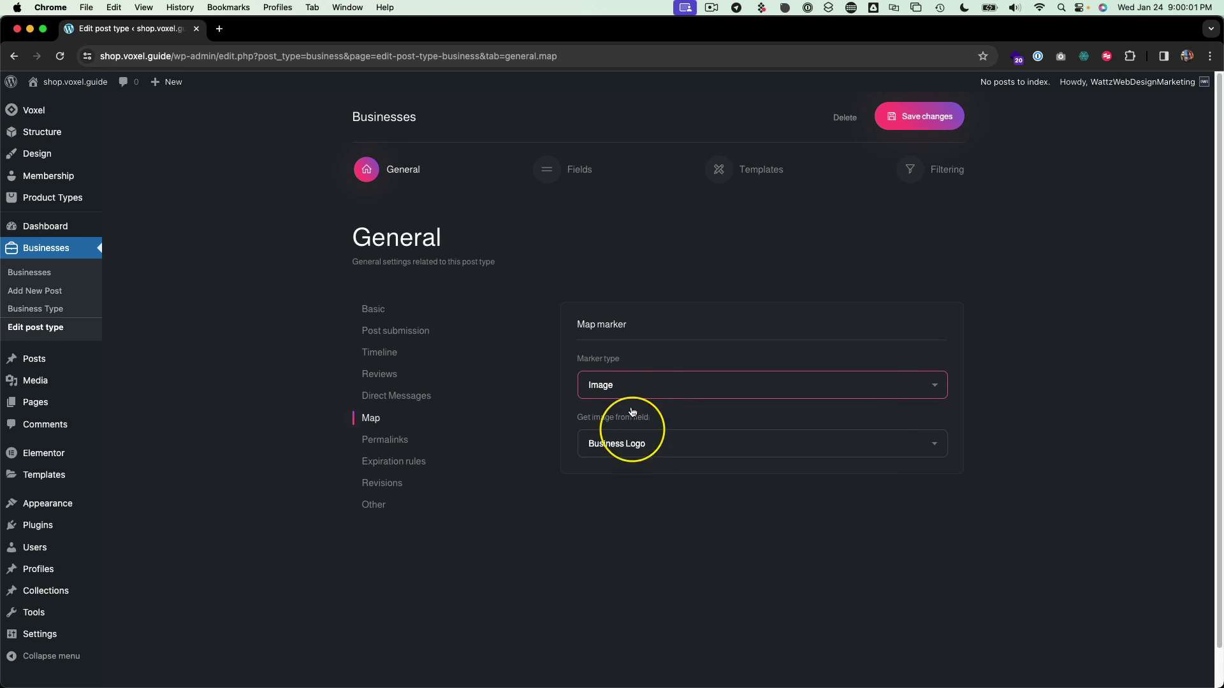
click(633, 433)
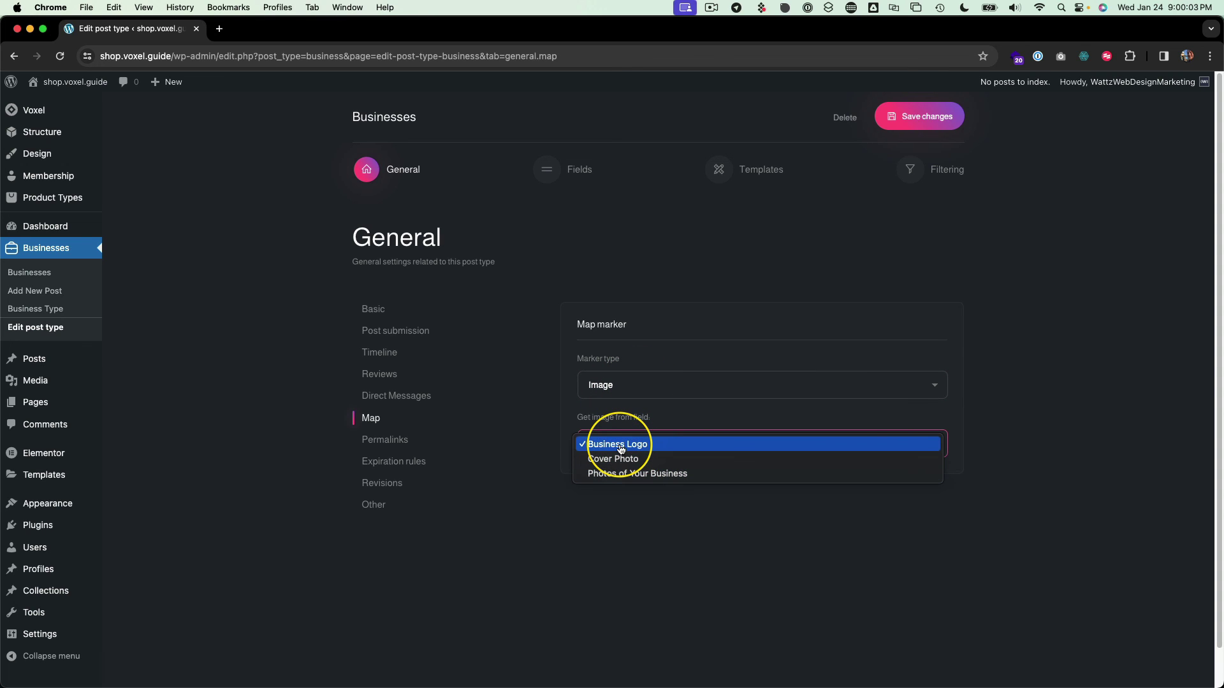
click(621, 445)
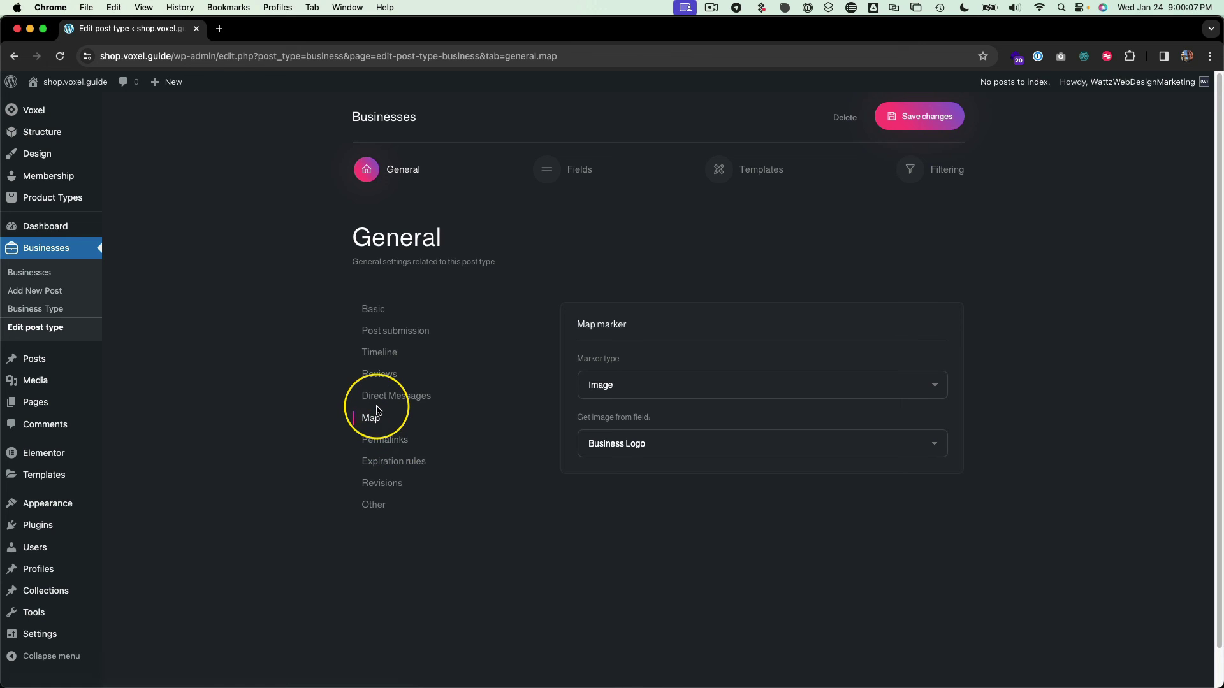
click(917, 118)
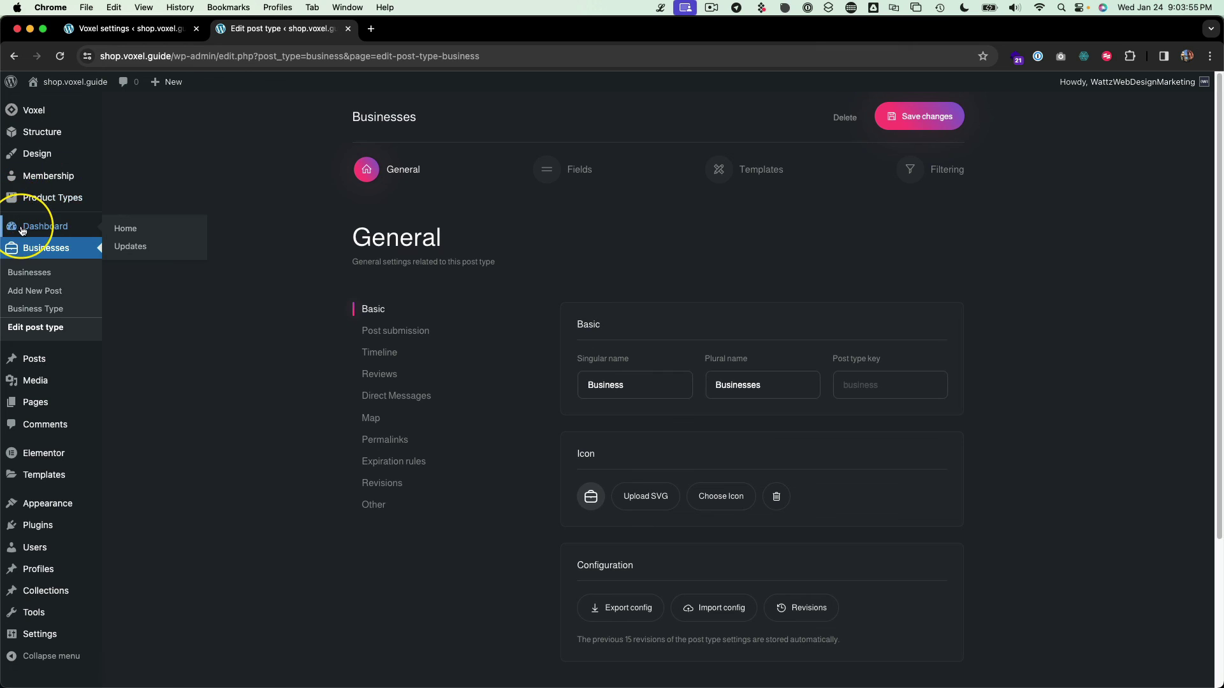
- Browse the Fields, General, Templates and Filtering sections, ending on Search filters
mouse_move(46, 205)
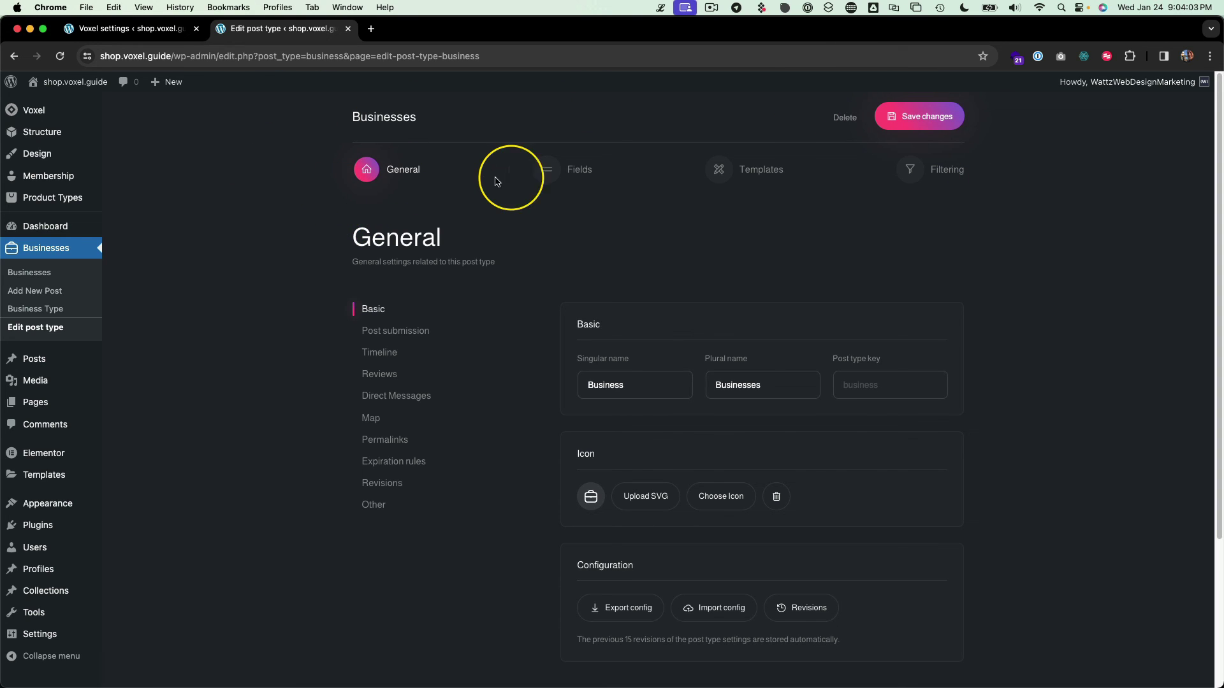
click(547, 173)
click(364, 172)
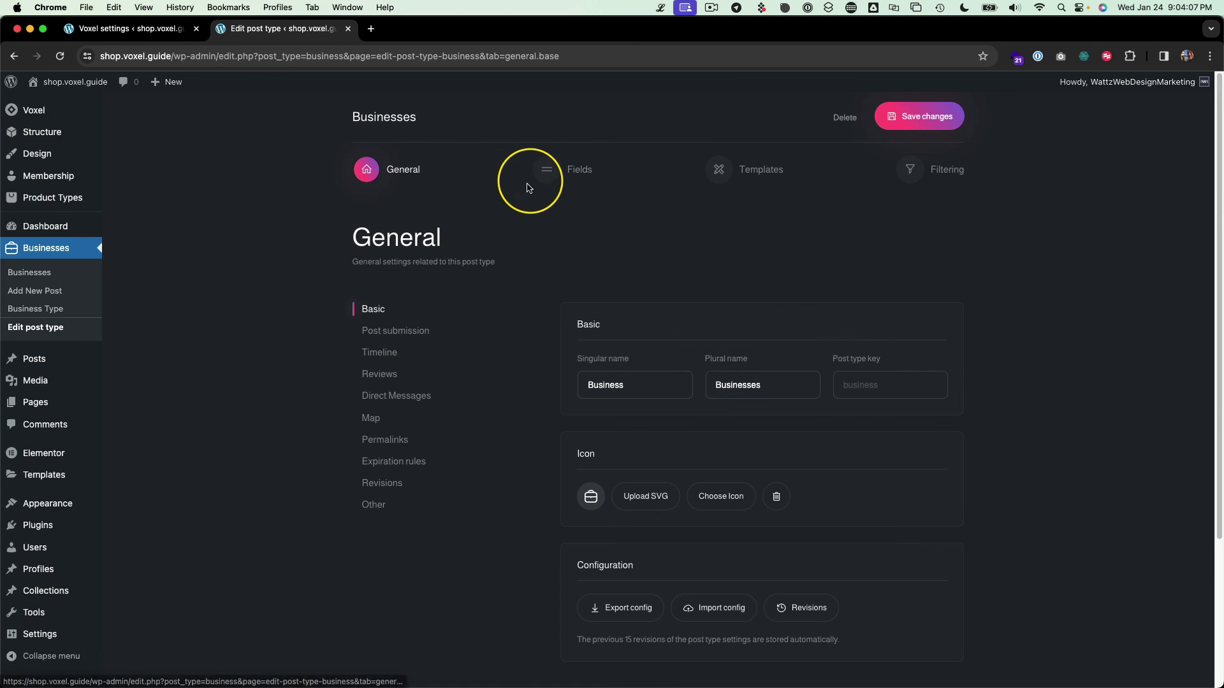
click(545, 174)
click(717, 170)
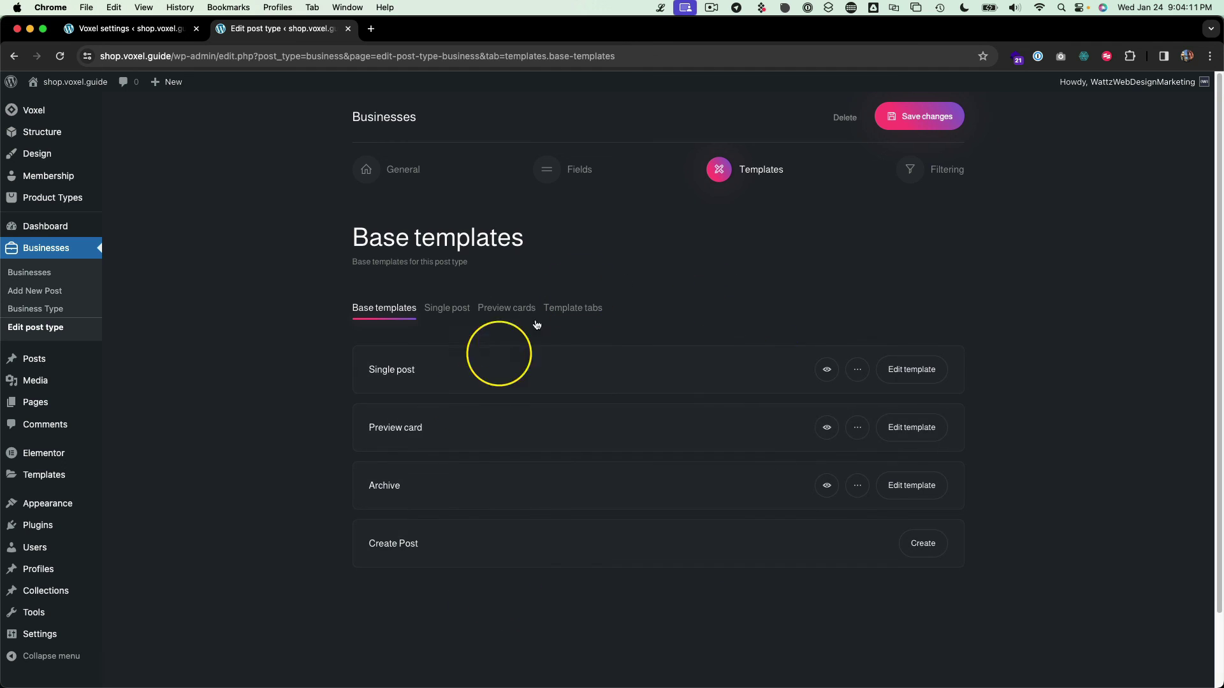
click(909, 169)
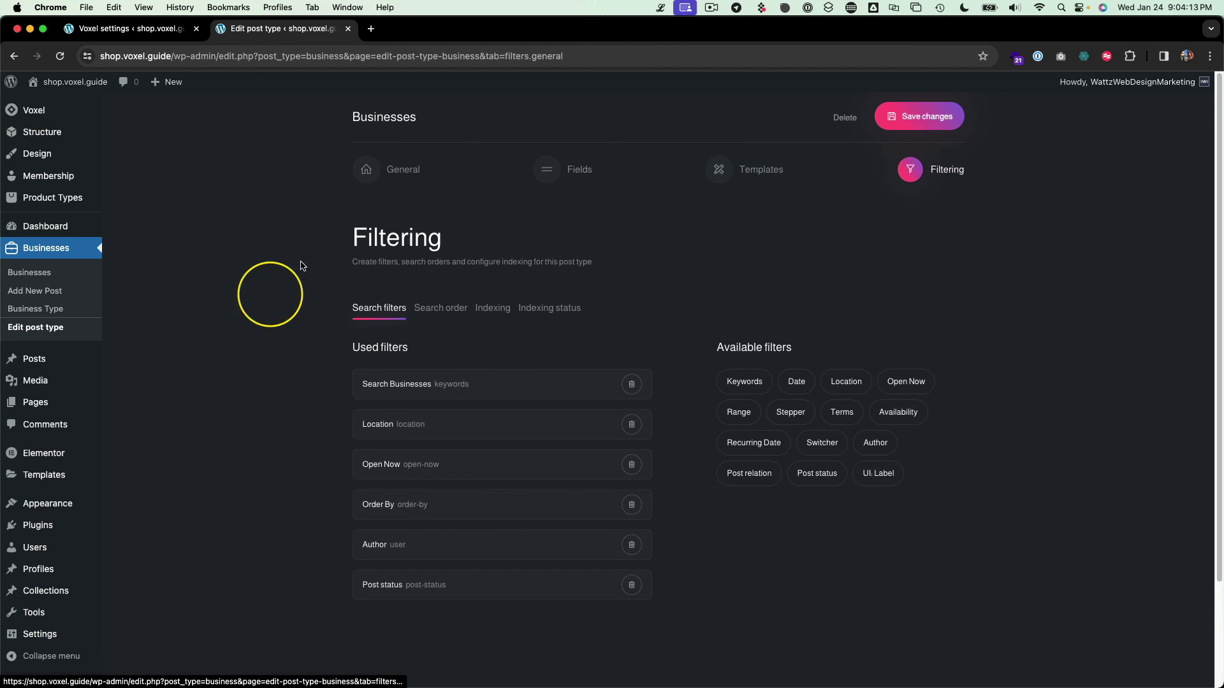
click(440, 309)
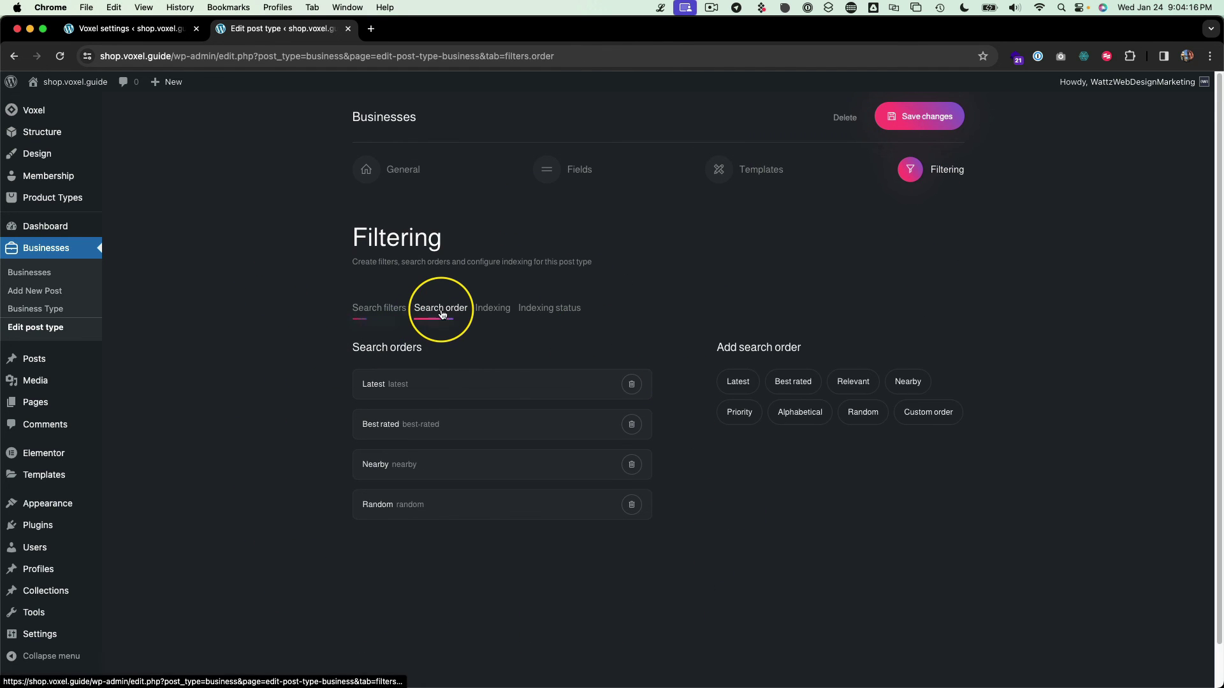
click(497, 308)
click(545, 307)
click(363, 310)
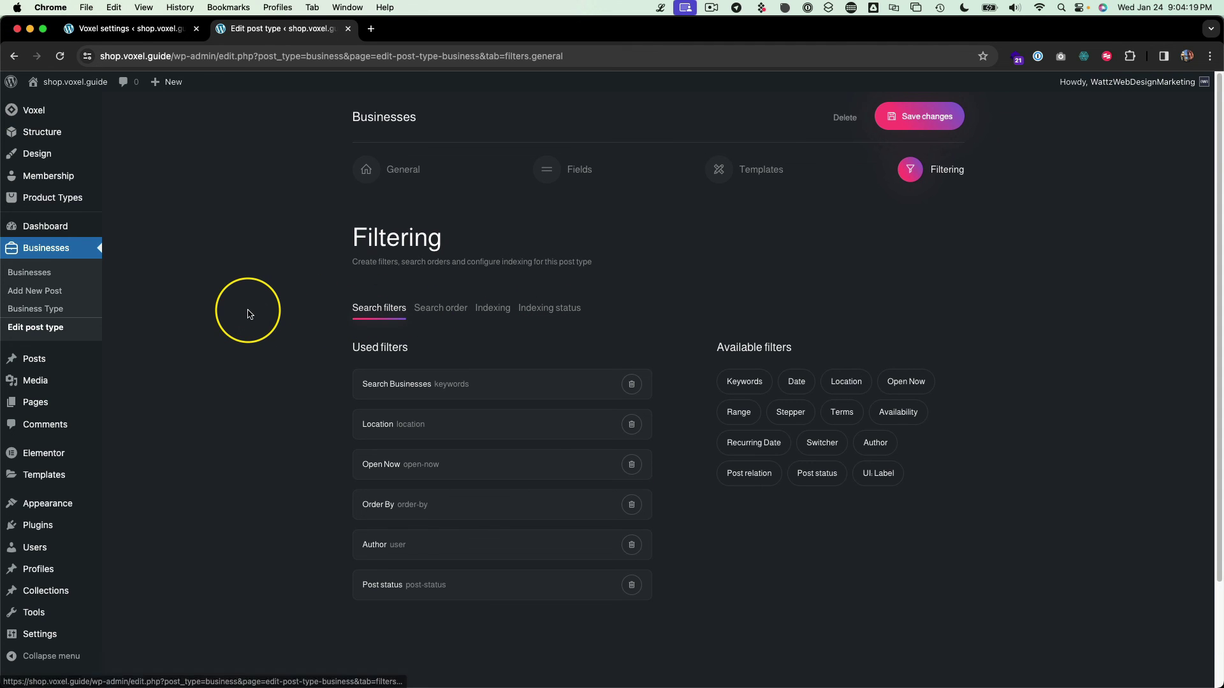